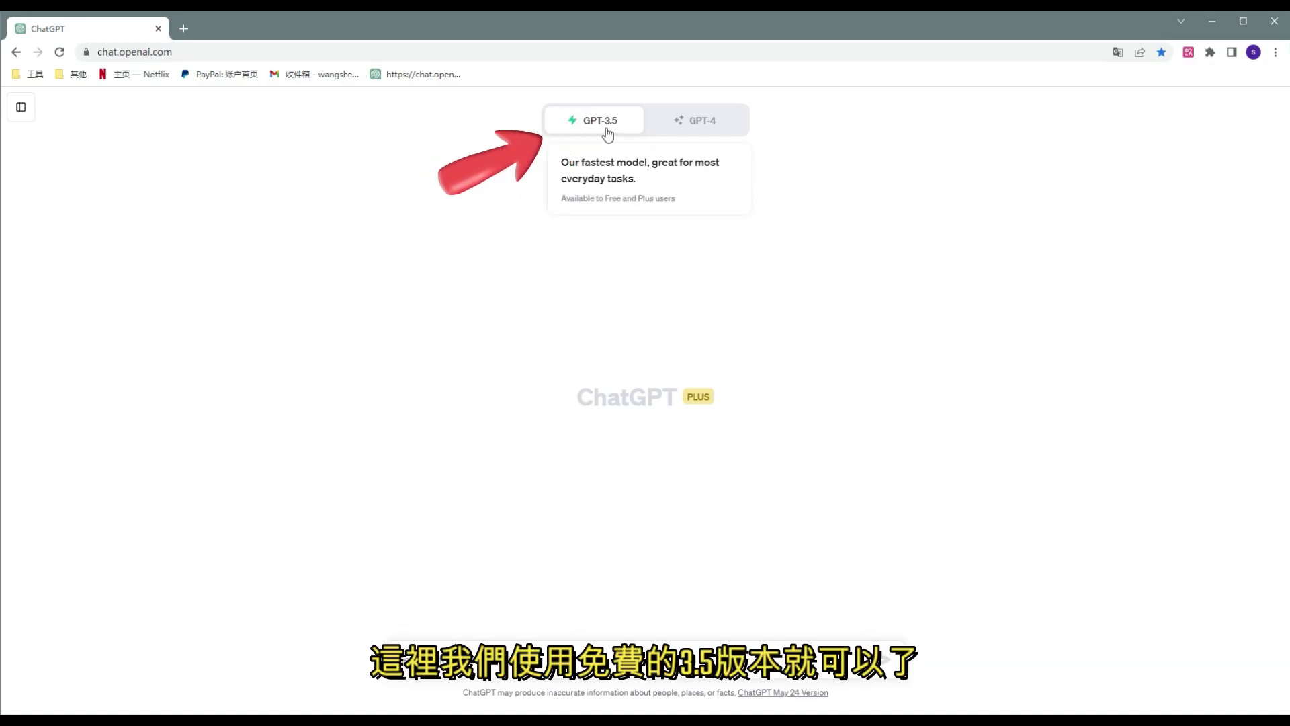
Keep ChatGPT on the free GPT-3.5 model and select cell B15 under the total label.
left_click(694, 124)
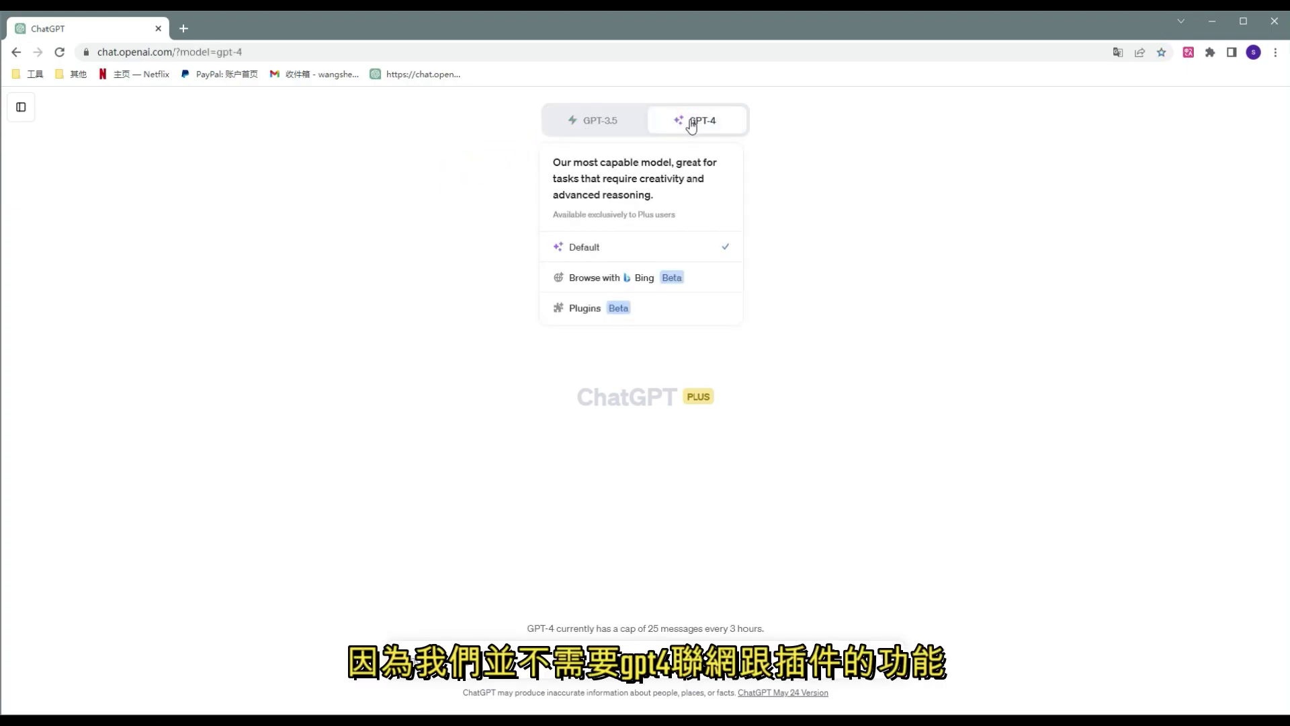
left_click(613, 126)
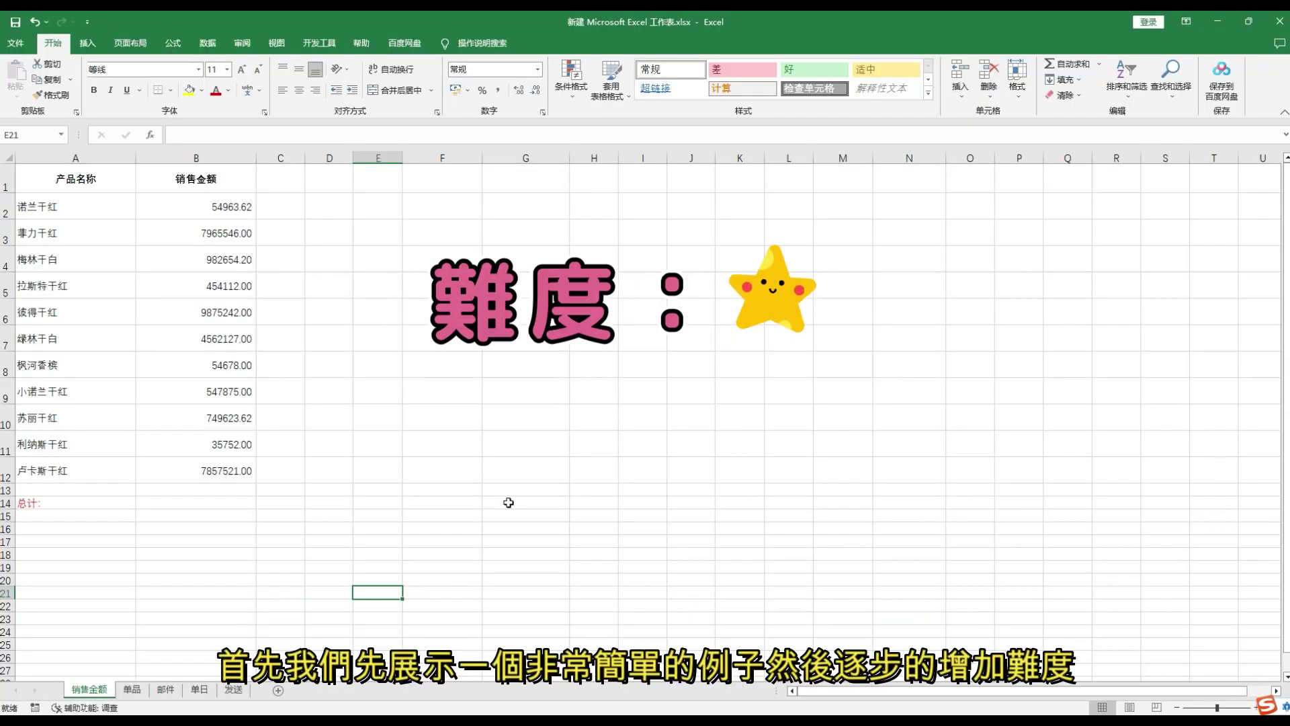
left_click(232, 548)
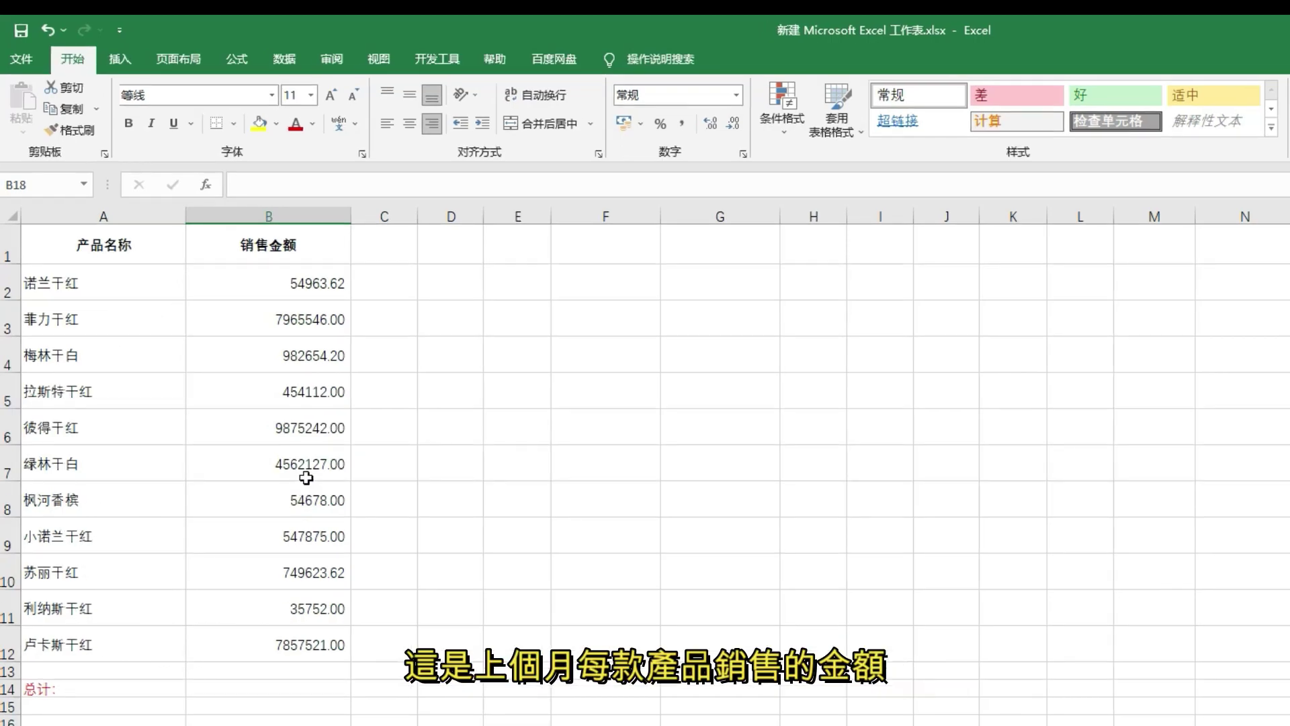
left_click(264, 695)
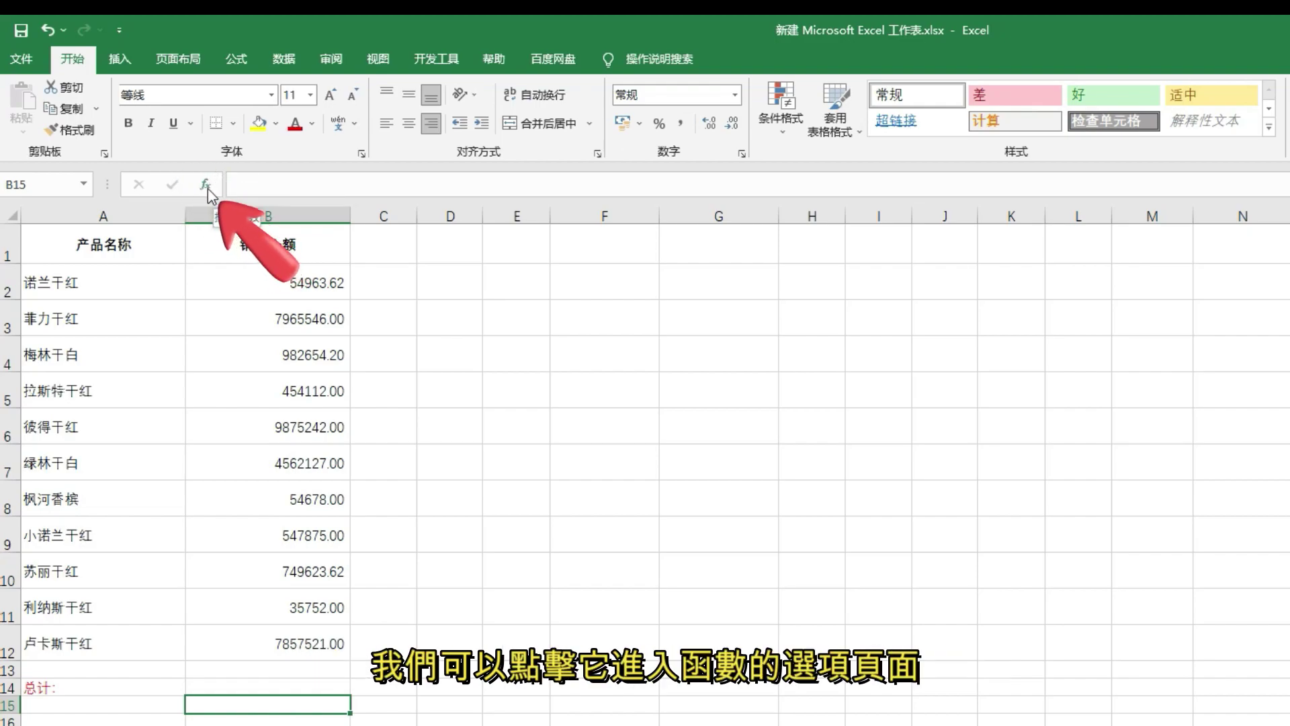
Search Insert Function for a way to add up all values from B2 to B12.
left_click(206, 185)
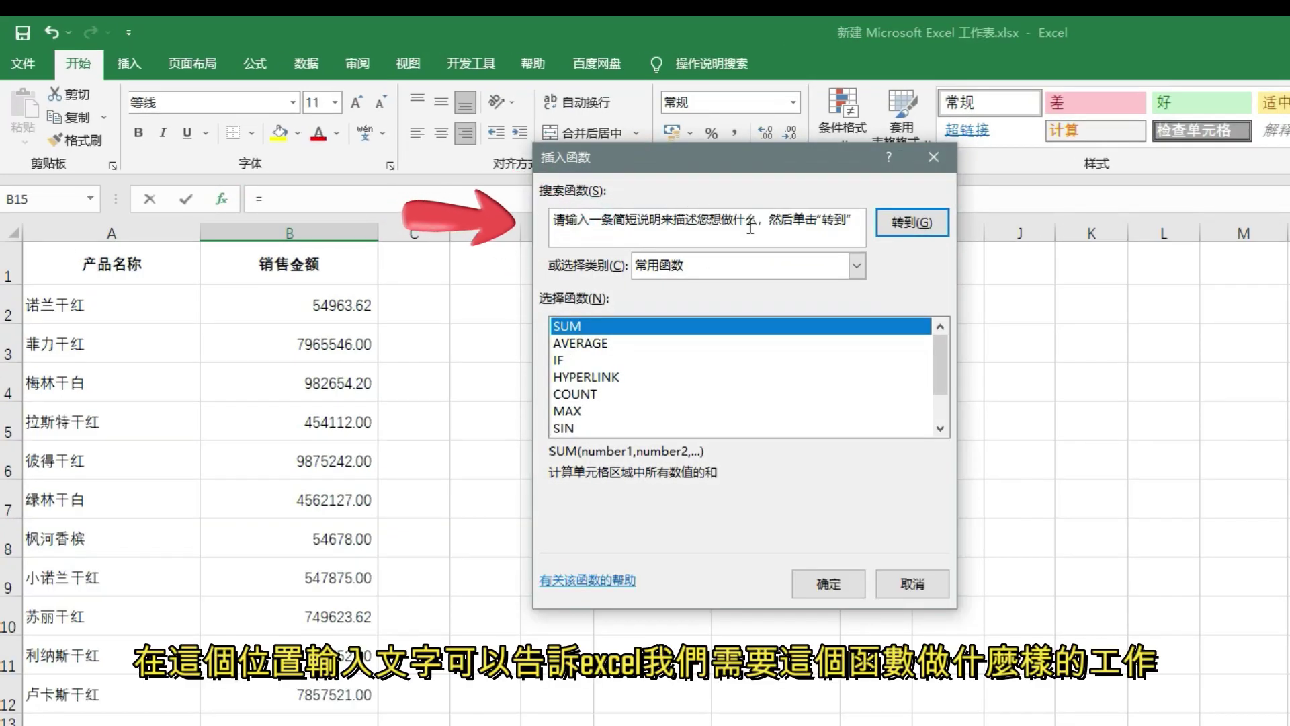
left_click(691, 206)
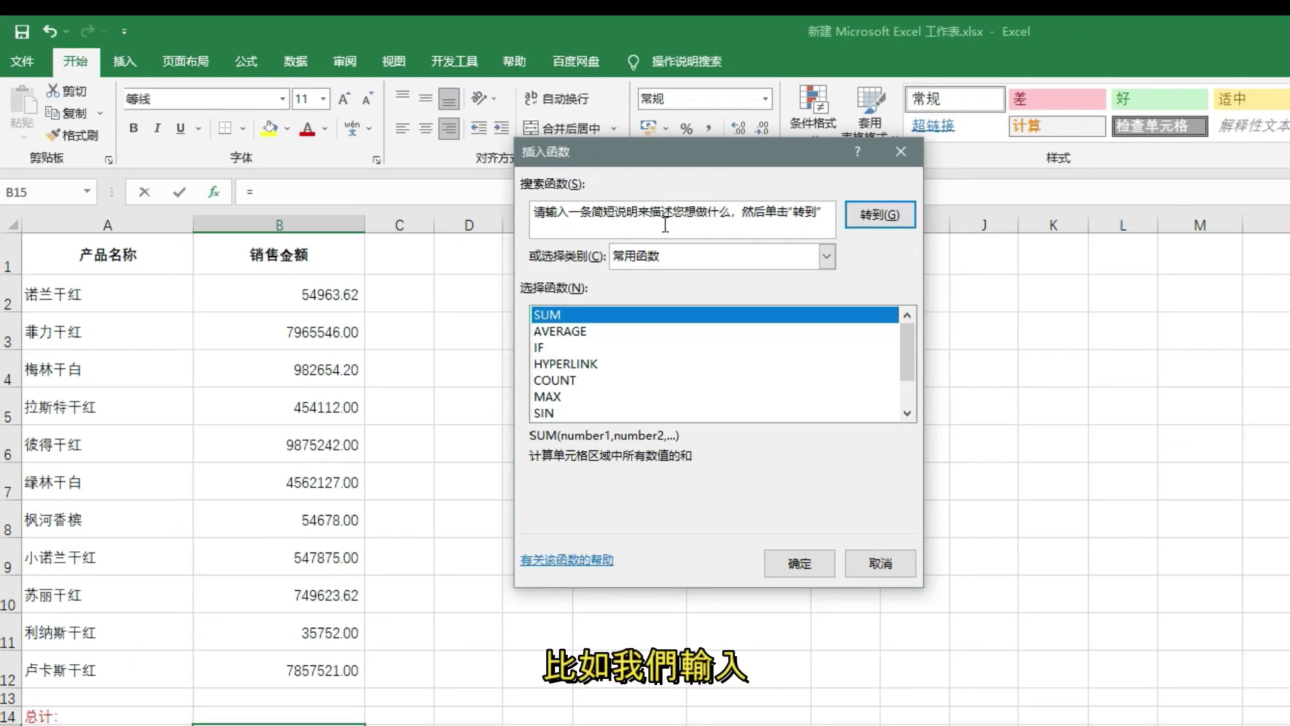
left_click(665, 225)
type("我需要B2到B12SUOYO")
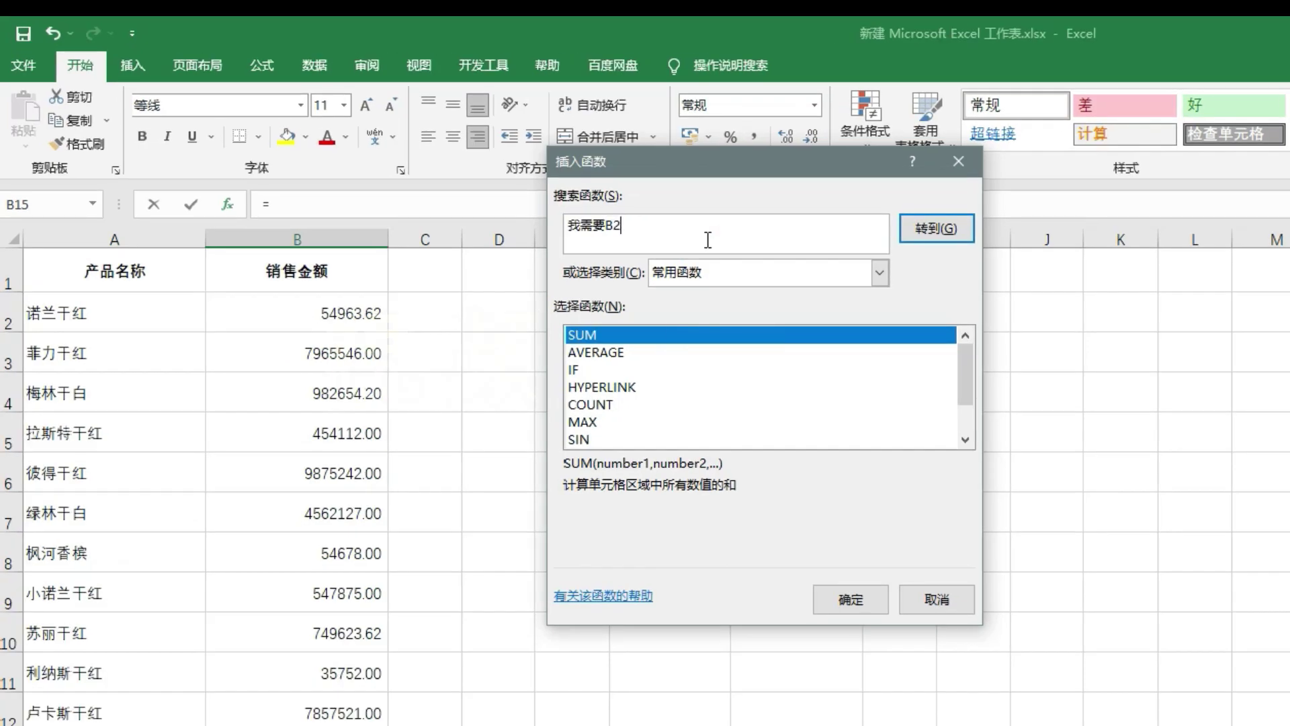
type("所有")
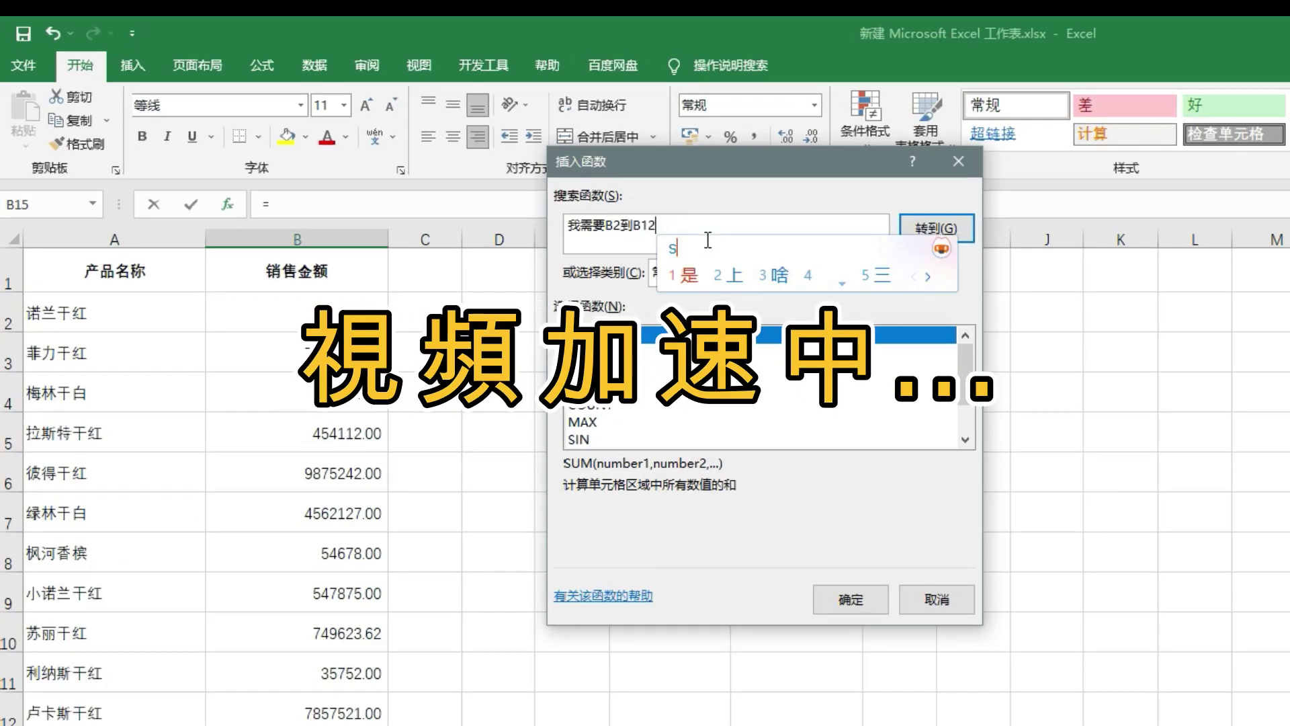
type("数值相加之和")
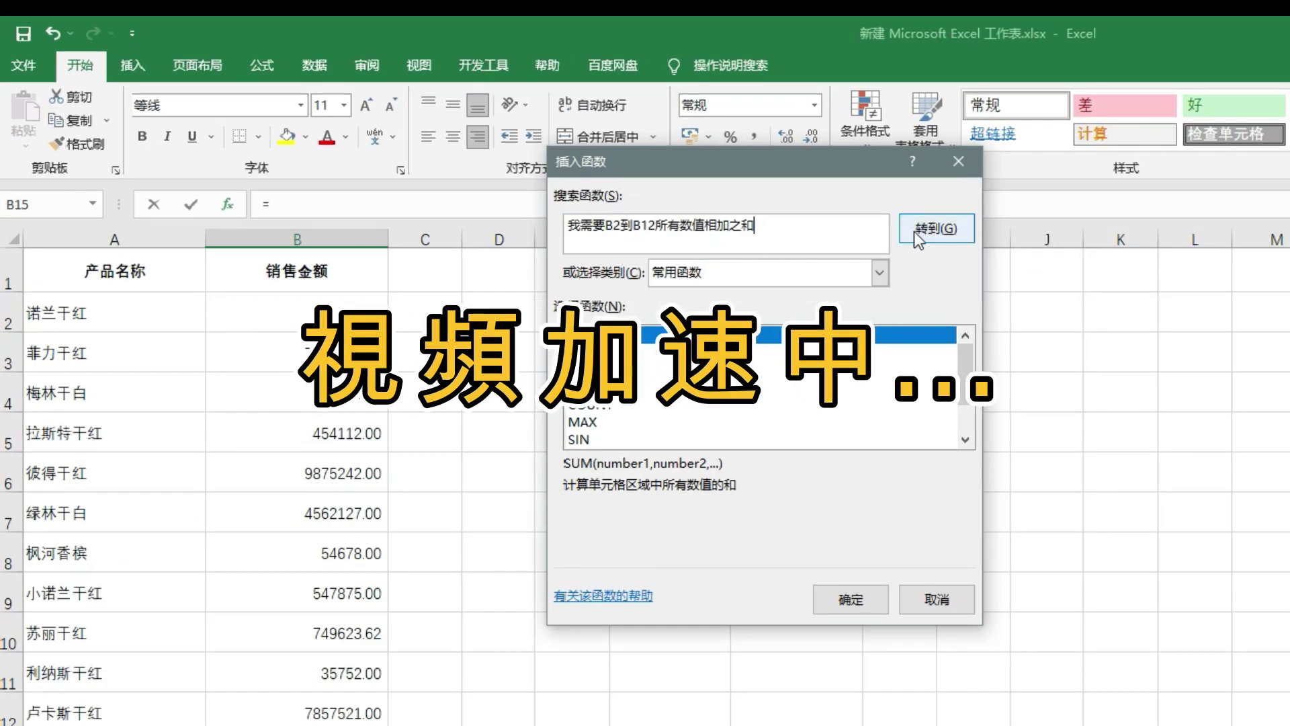
left_click(935, 228)
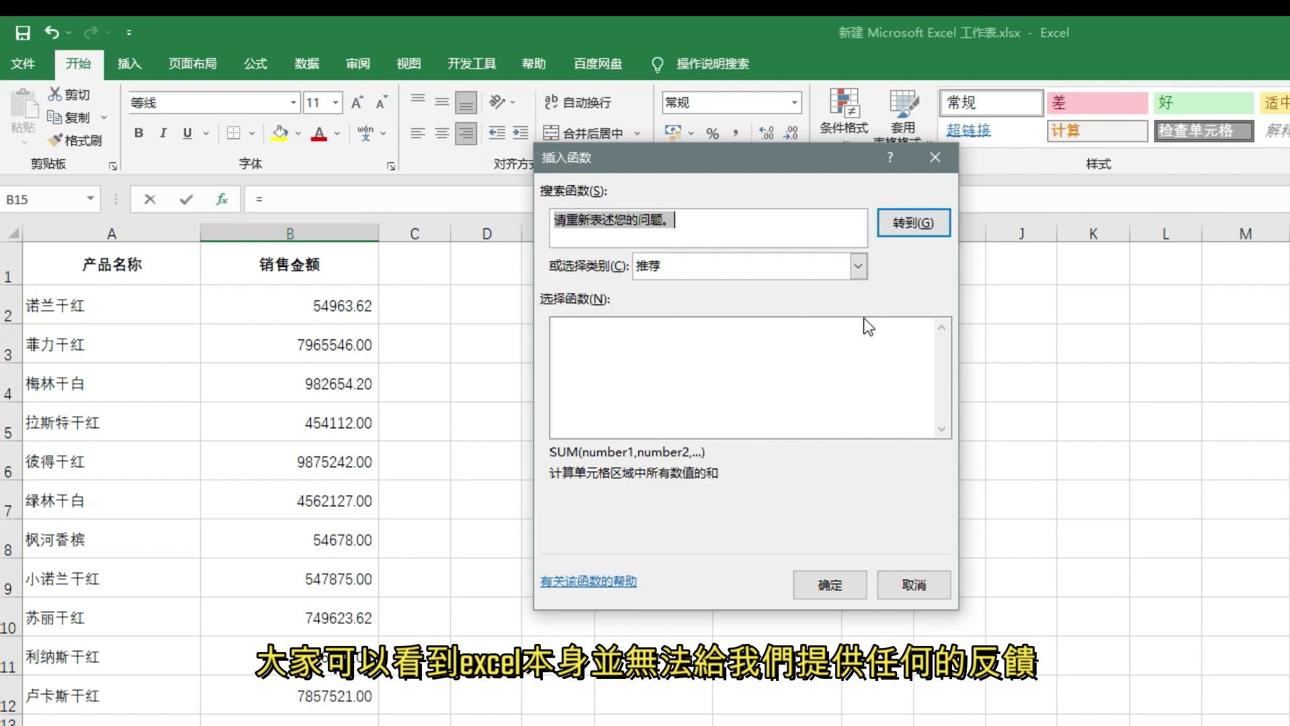
Select the reply text returned in the function search box.
double_click(650, 222)
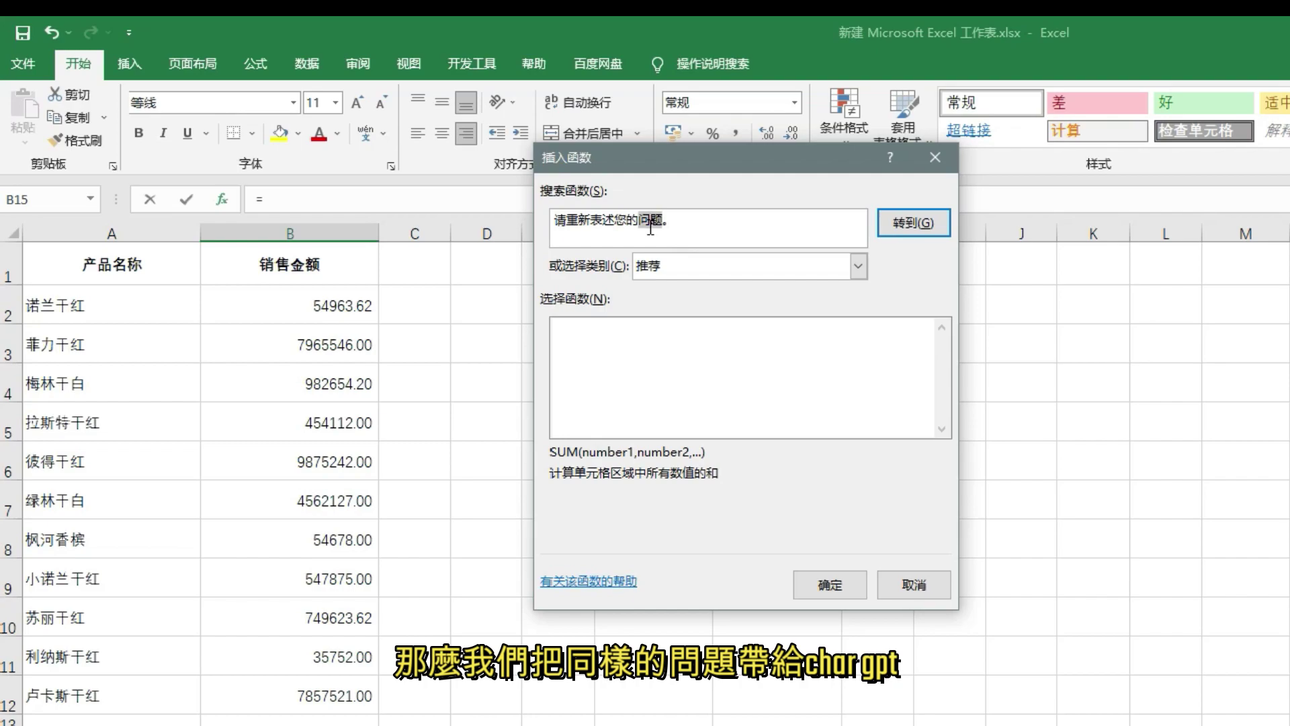
left_click(649, 226)
left_click(636, 223)
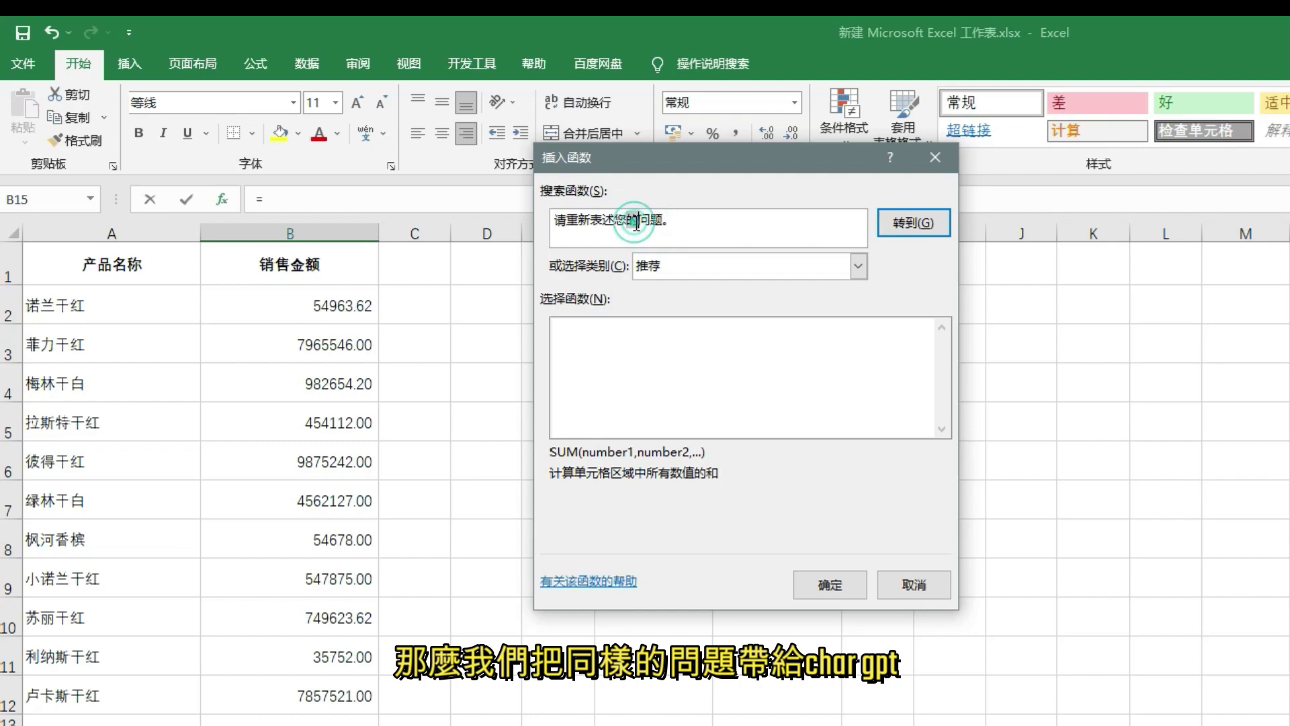
left_click_drag(682, 219, 523, 216)
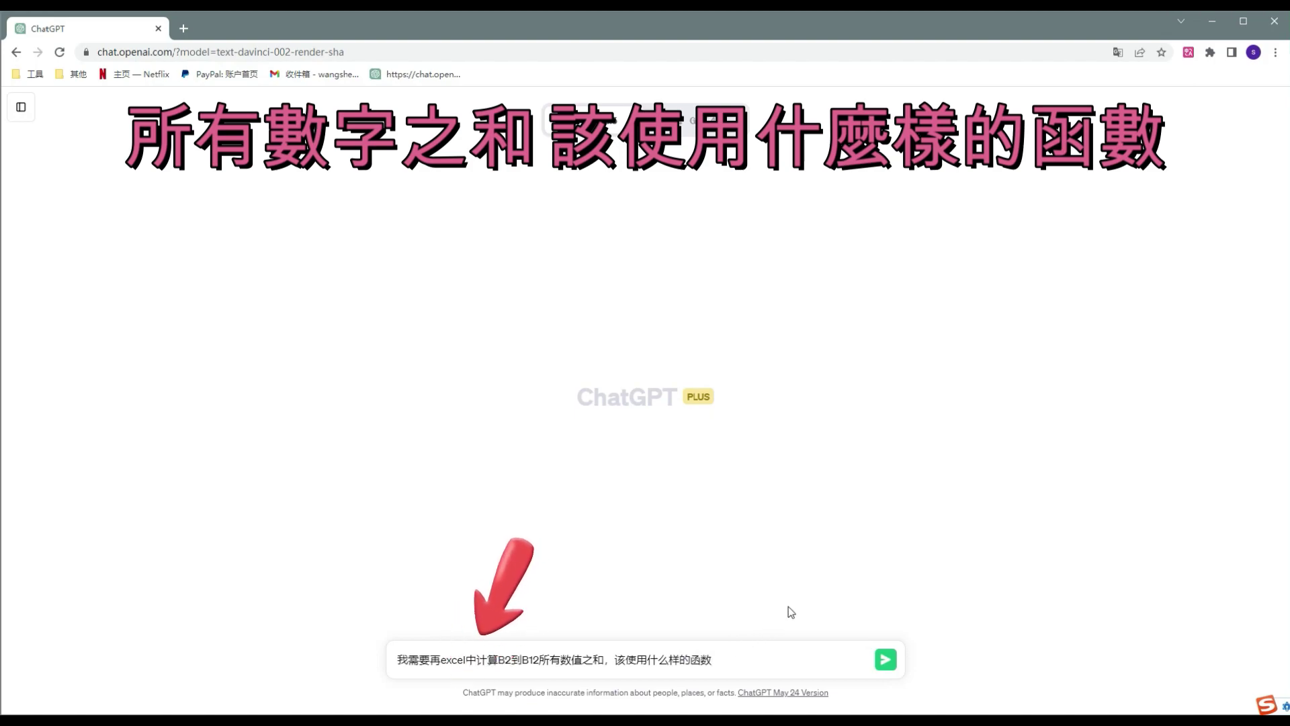
Send ChatGPT the B2-to-B12 sum question and copy its =SUM(B2:B12) formula.
key("Return")
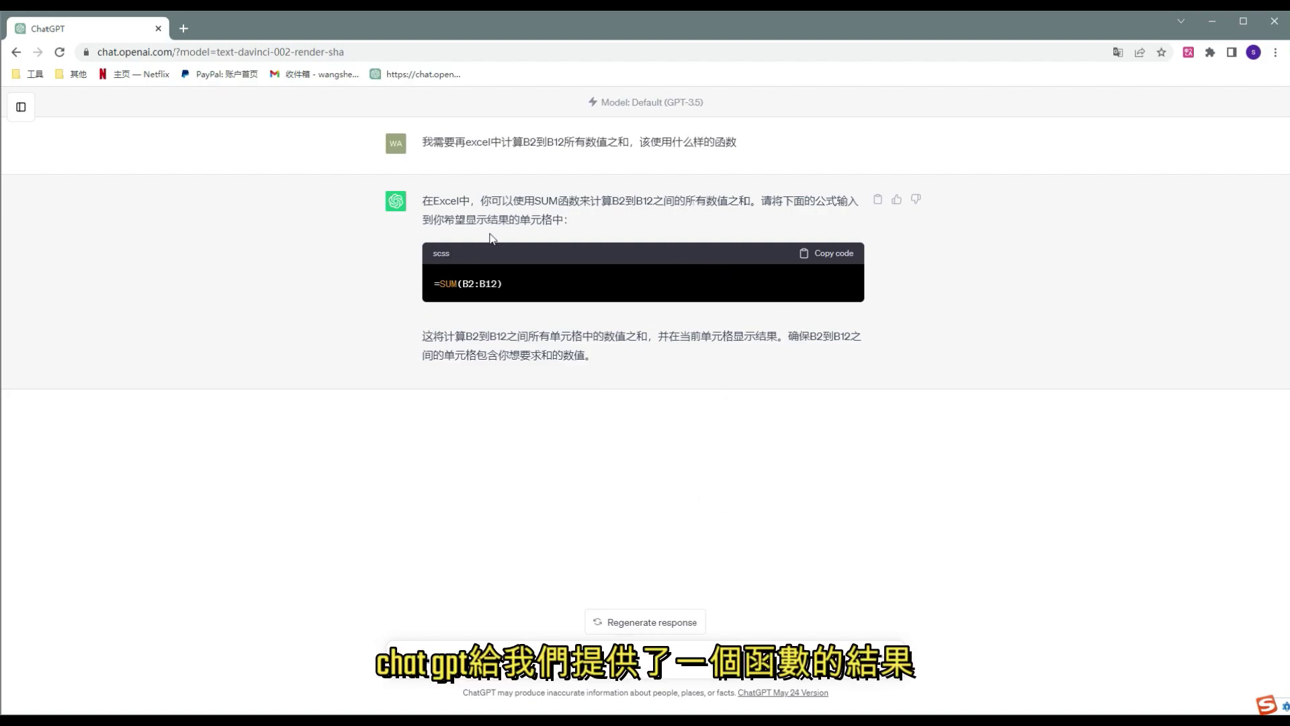
left_click(833, 261)
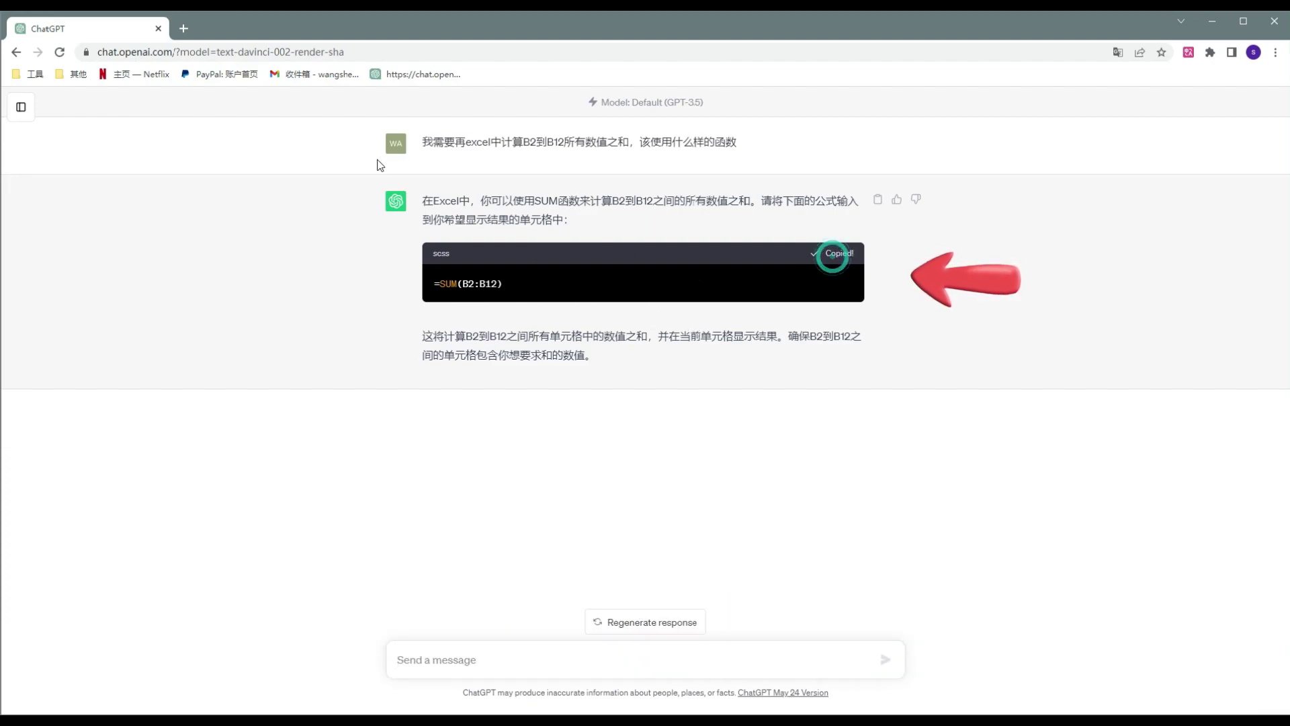
left_click(398, 655)
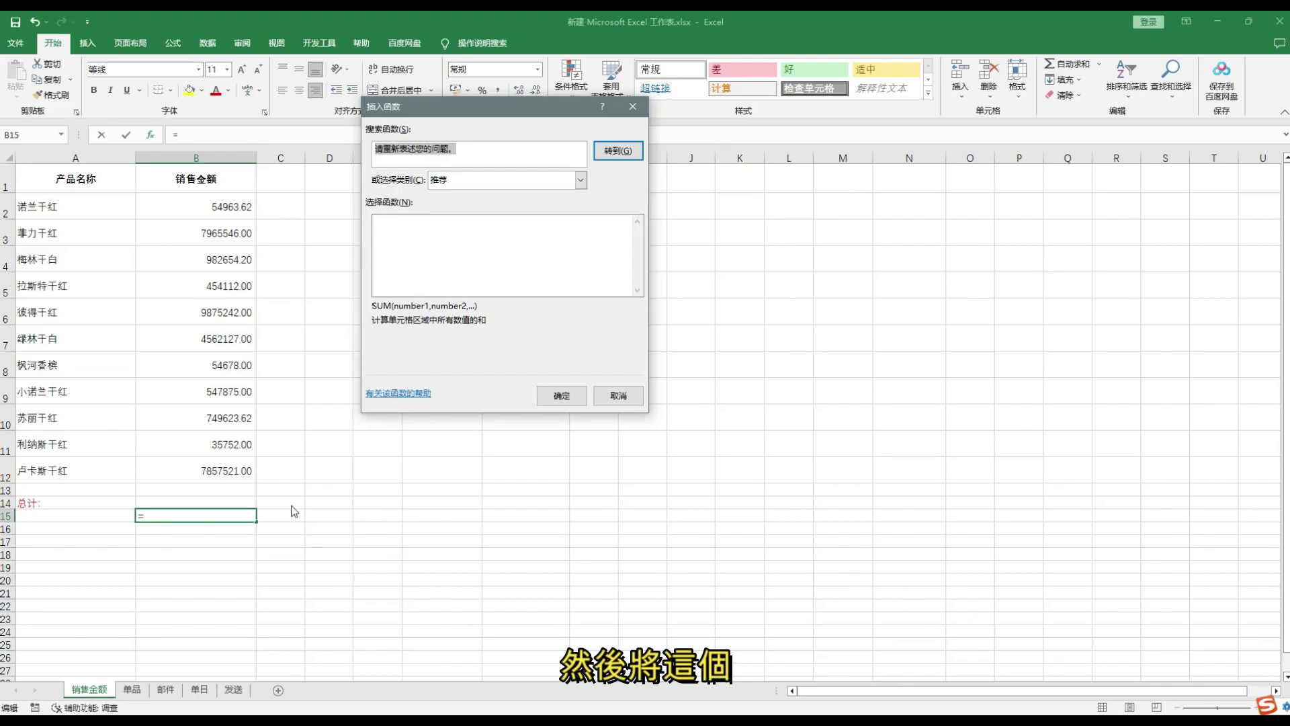
Paste =SUM(B2:B12) into B14 beside 总计, giving a total of 33140094.44.
left_click(617, 396)
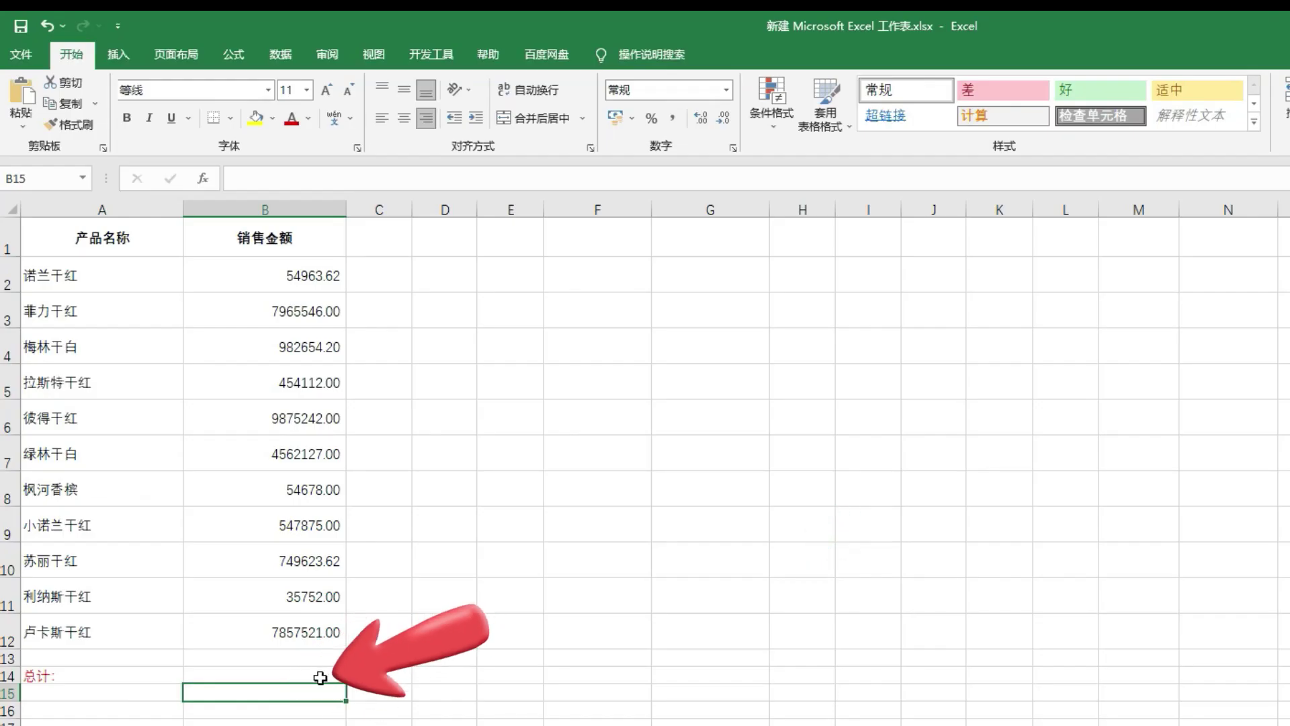
left_click(282, 675)
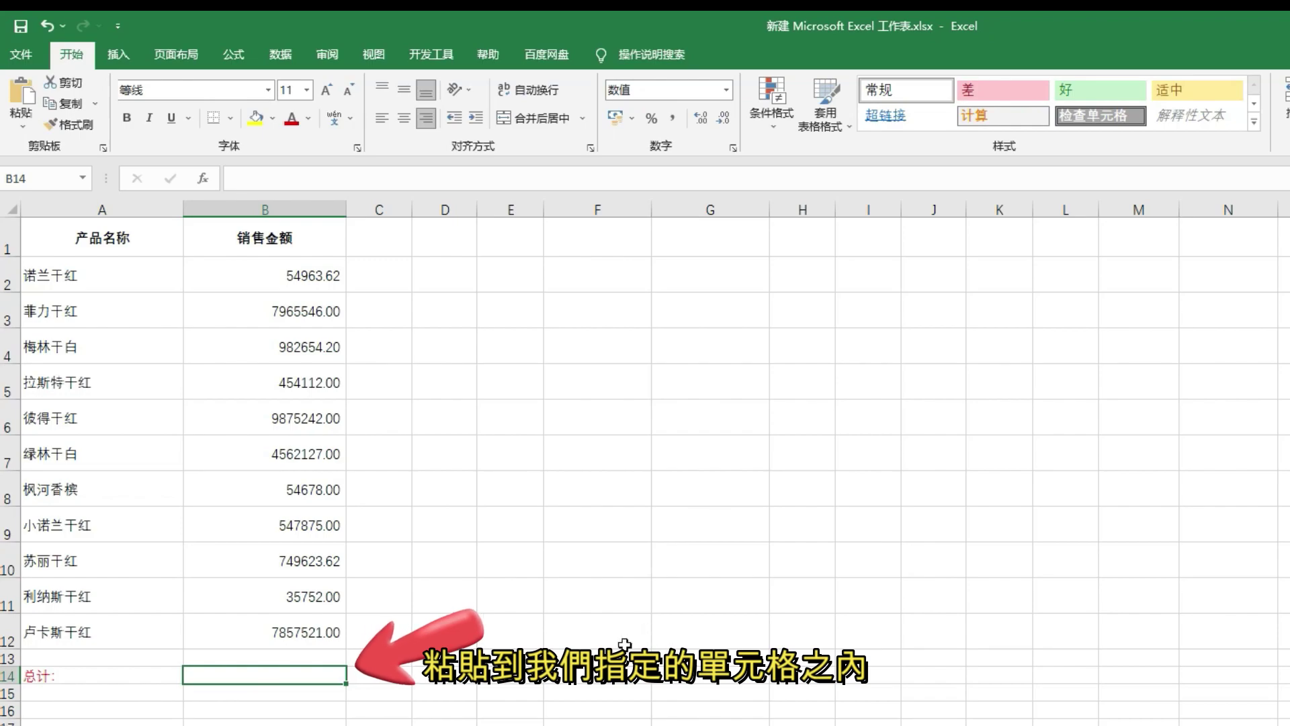
key("ctrl+v")
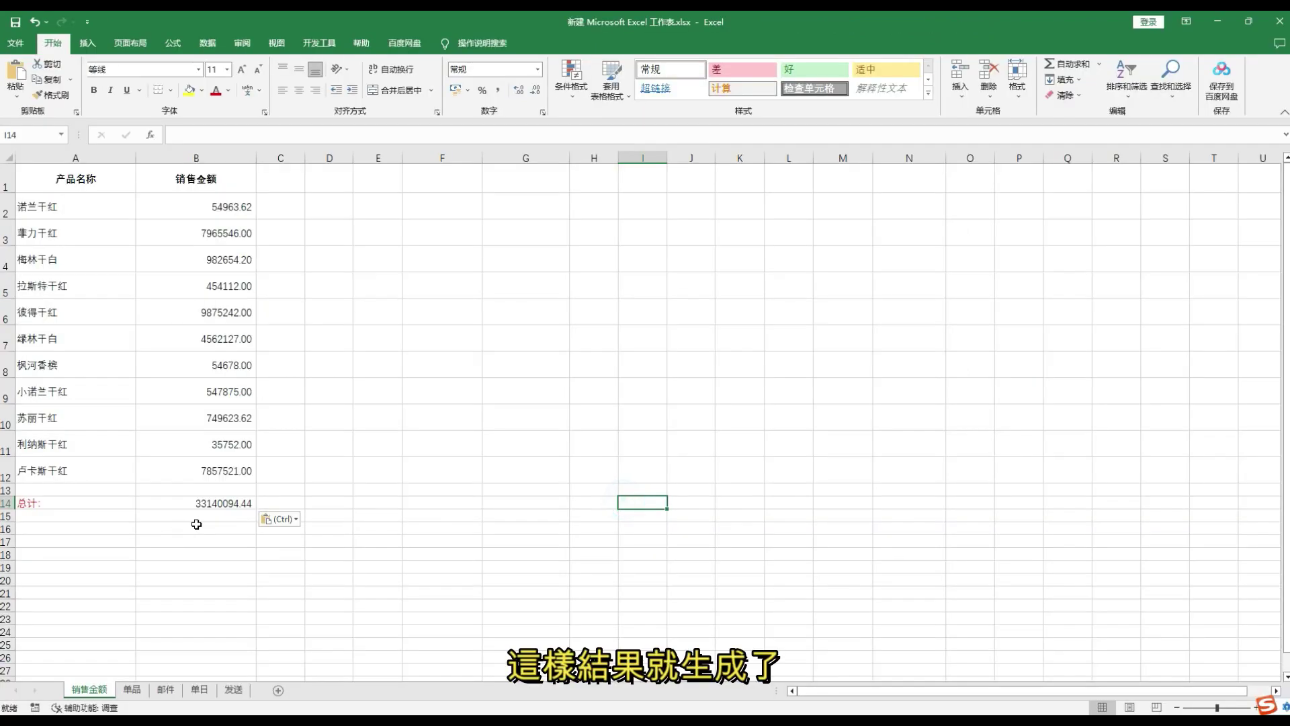
left_click(401, 594)
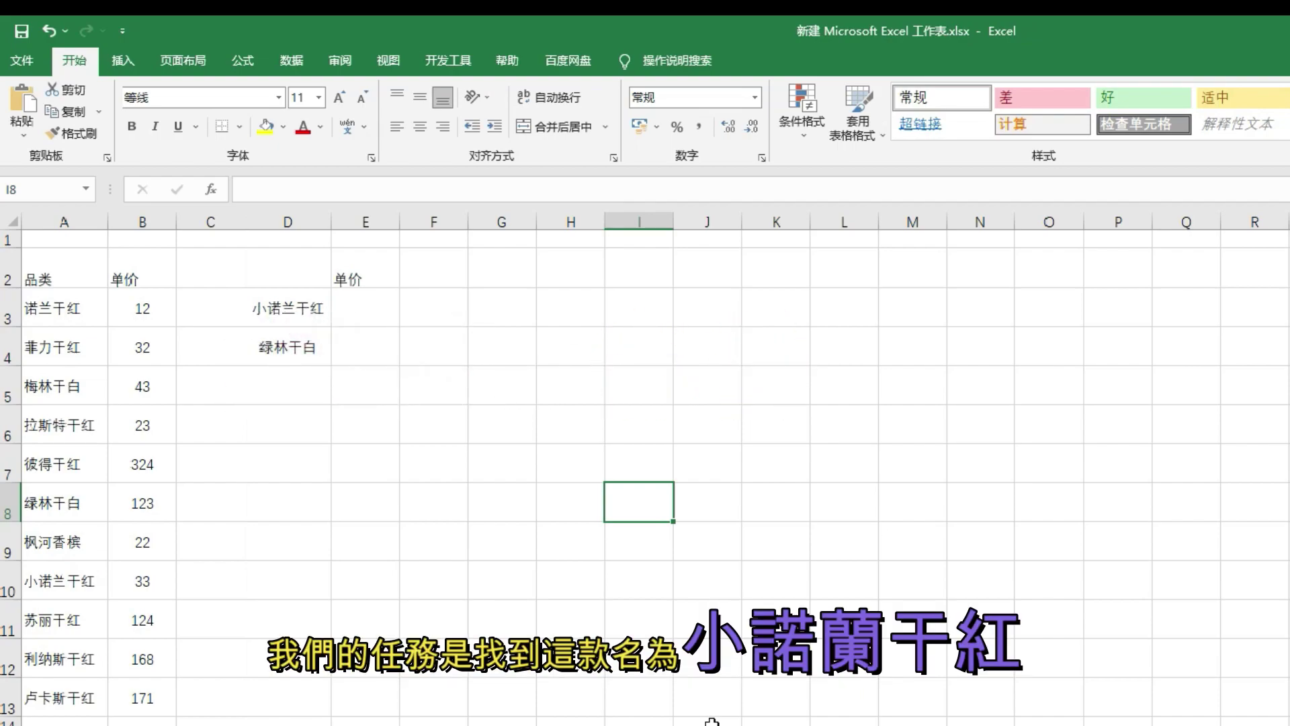
Review the lookup items 小诺兰干红 and 绿林干白 in D3:D4 and select E3 for the price.
left_click(304, 317)
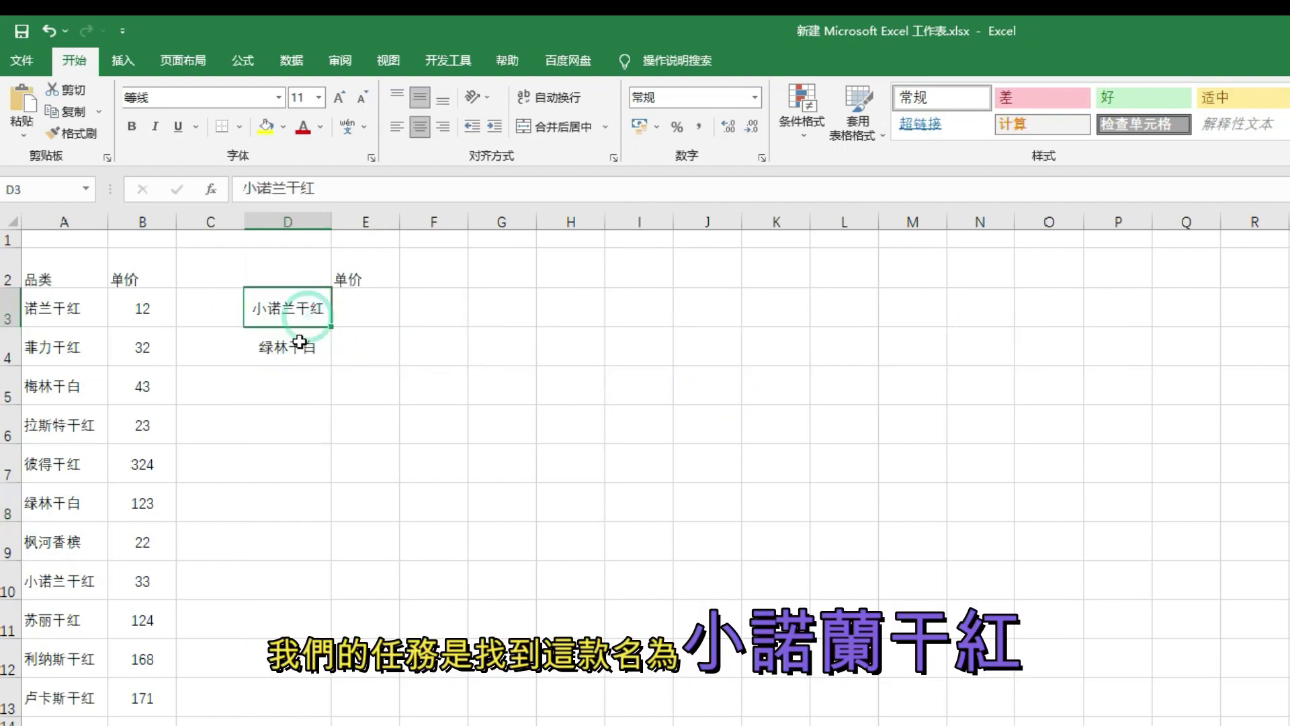
left_click(296, 350)
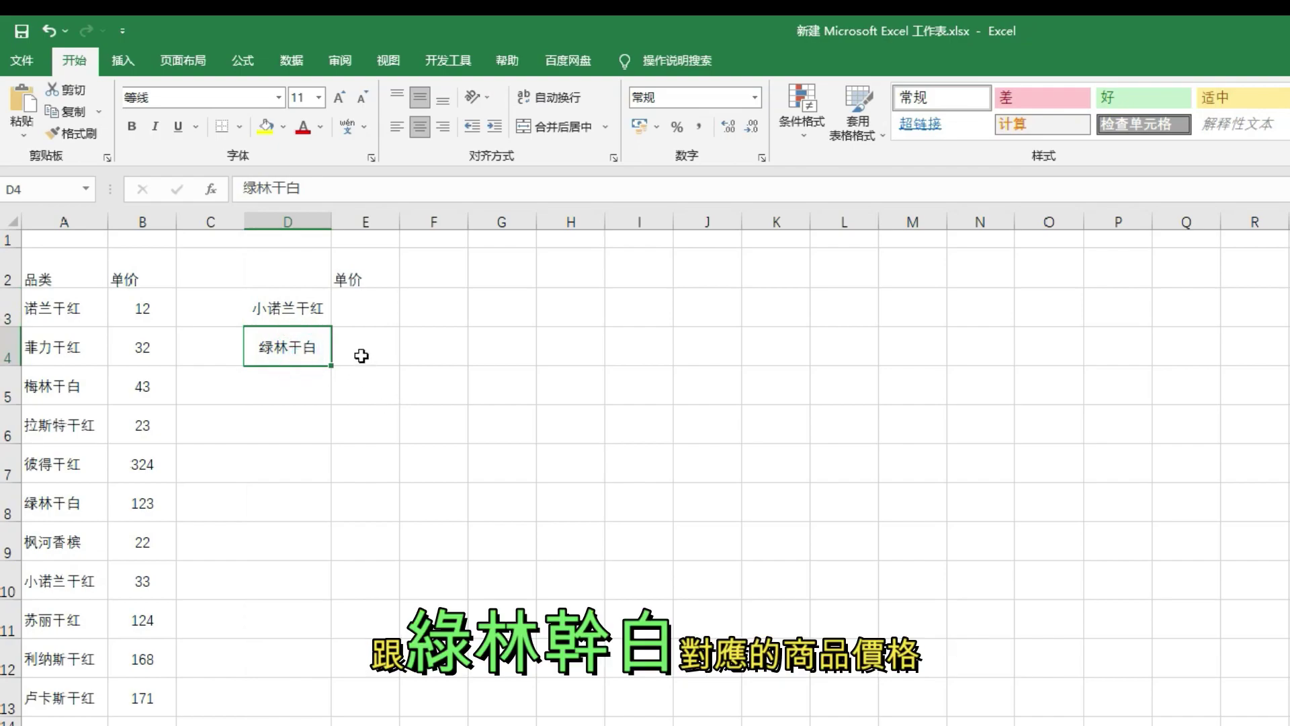
left_click_drag(142, 308, 112, 670)
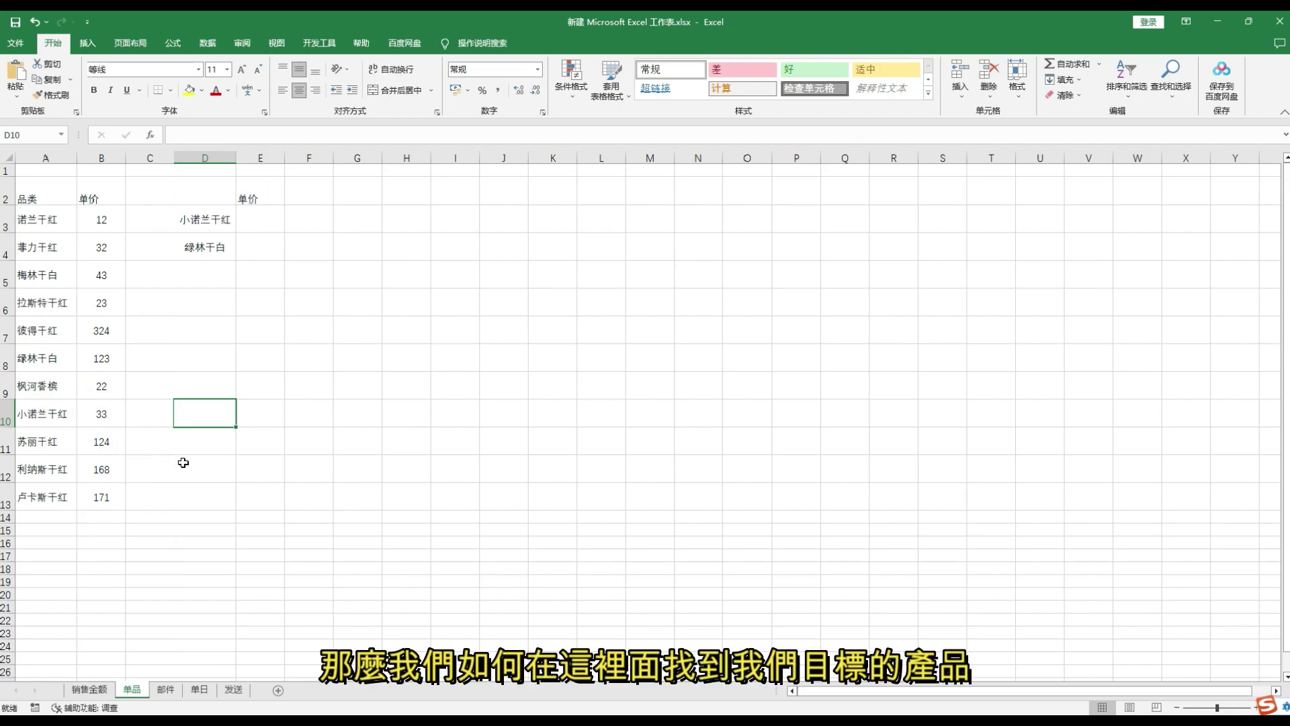
key("Up")
key("Up")
key("Up")
key("Up")
key("Up")
key("Up")
key("Up")
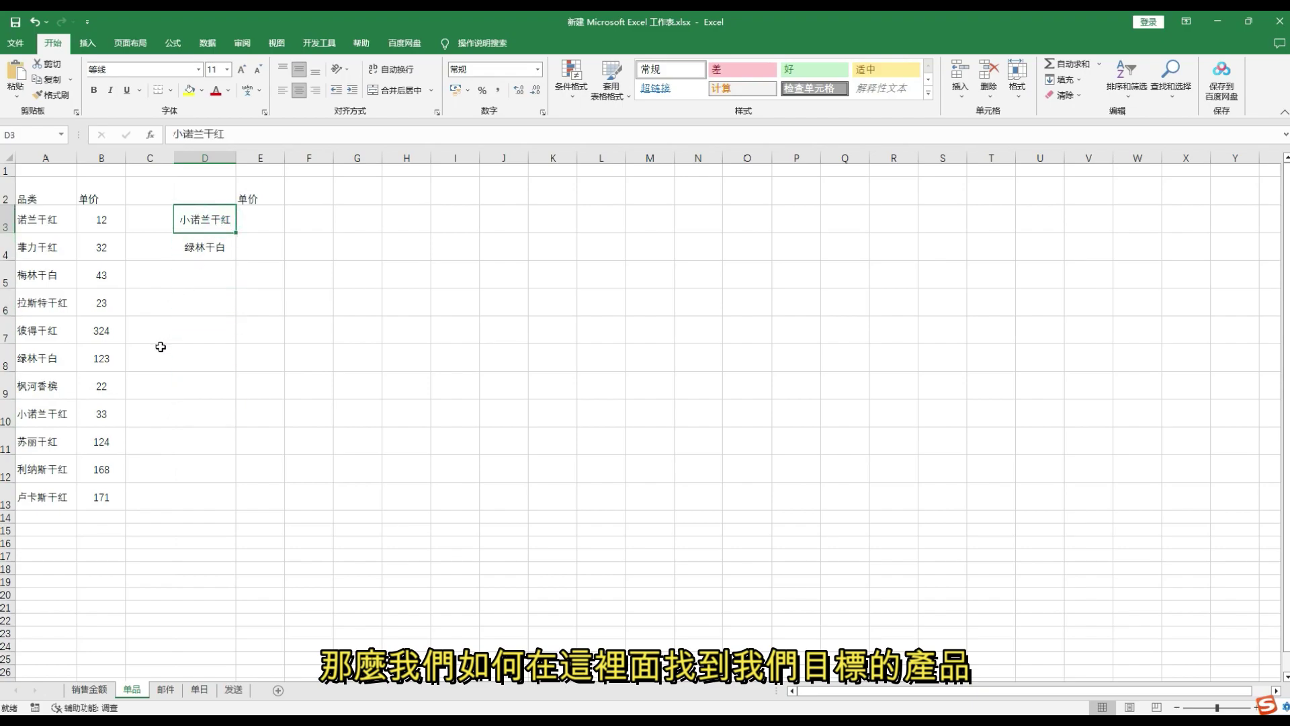
left_click(253, 223)
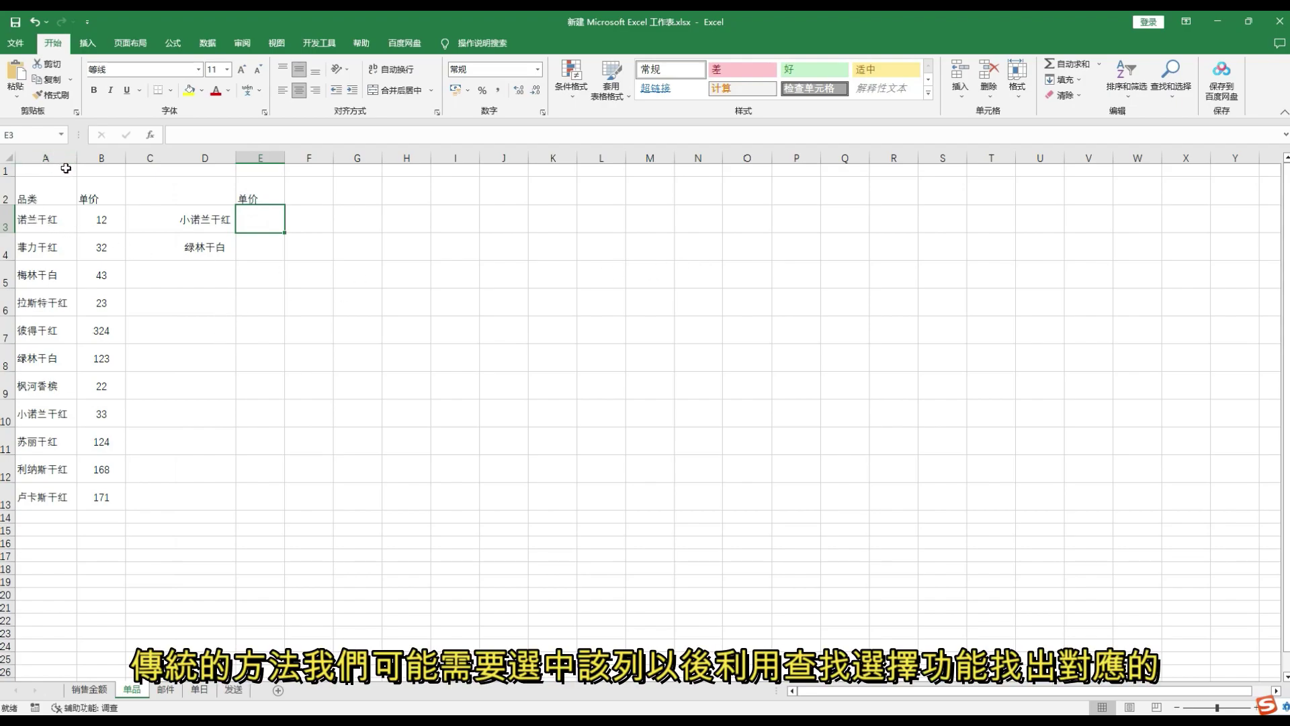
Find 小诺兰 in column A, locating 小诺兰干红 at row 10 priced 33.
left_click(46, 159)
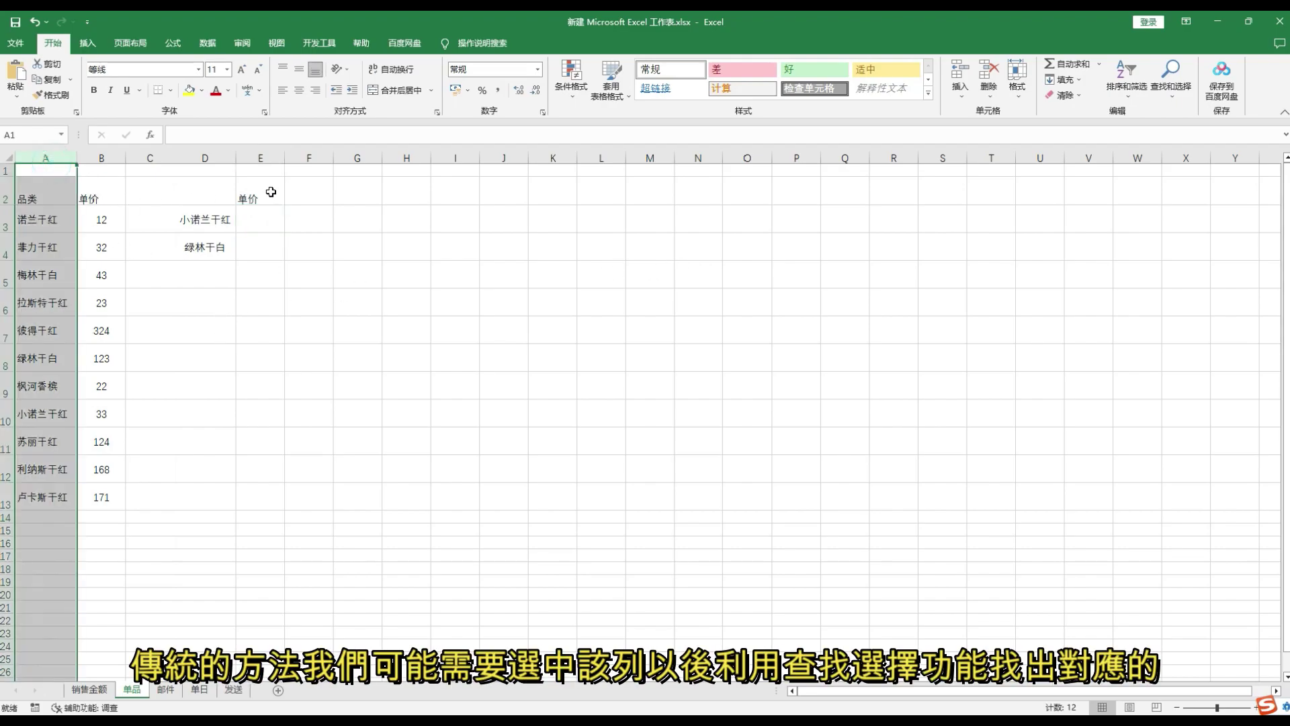
left_click(1167, 95)
left_click(1186, 113)
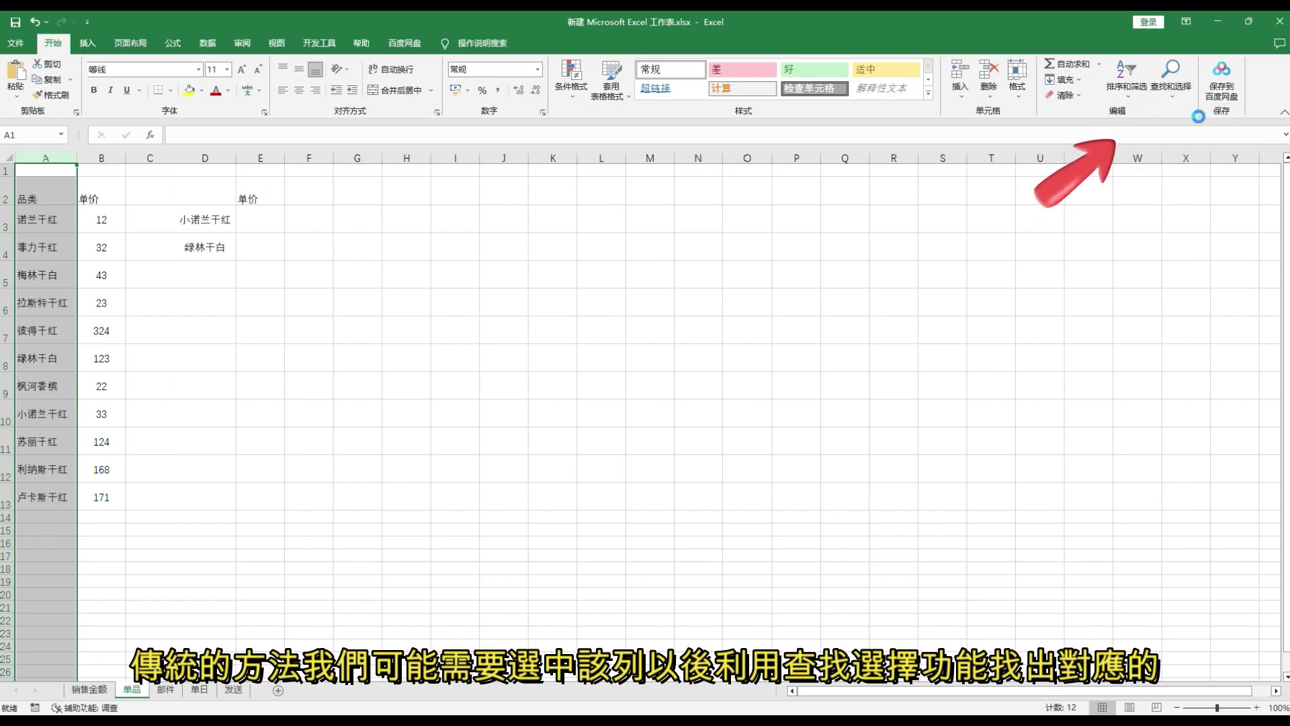
type("小诺兰")
key("Return")
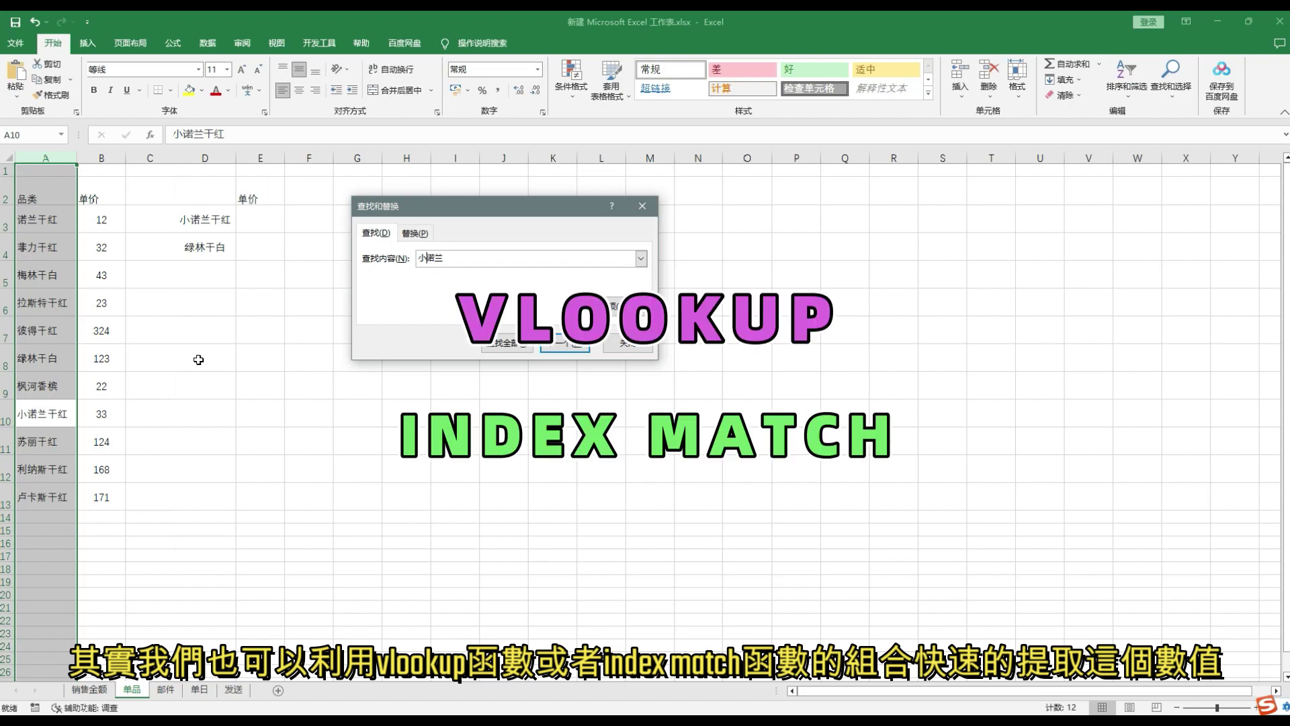
Close the Find dialog and send ChatGPT the question about looking up 小诺兰干红's amount.
left_click(627, 344)
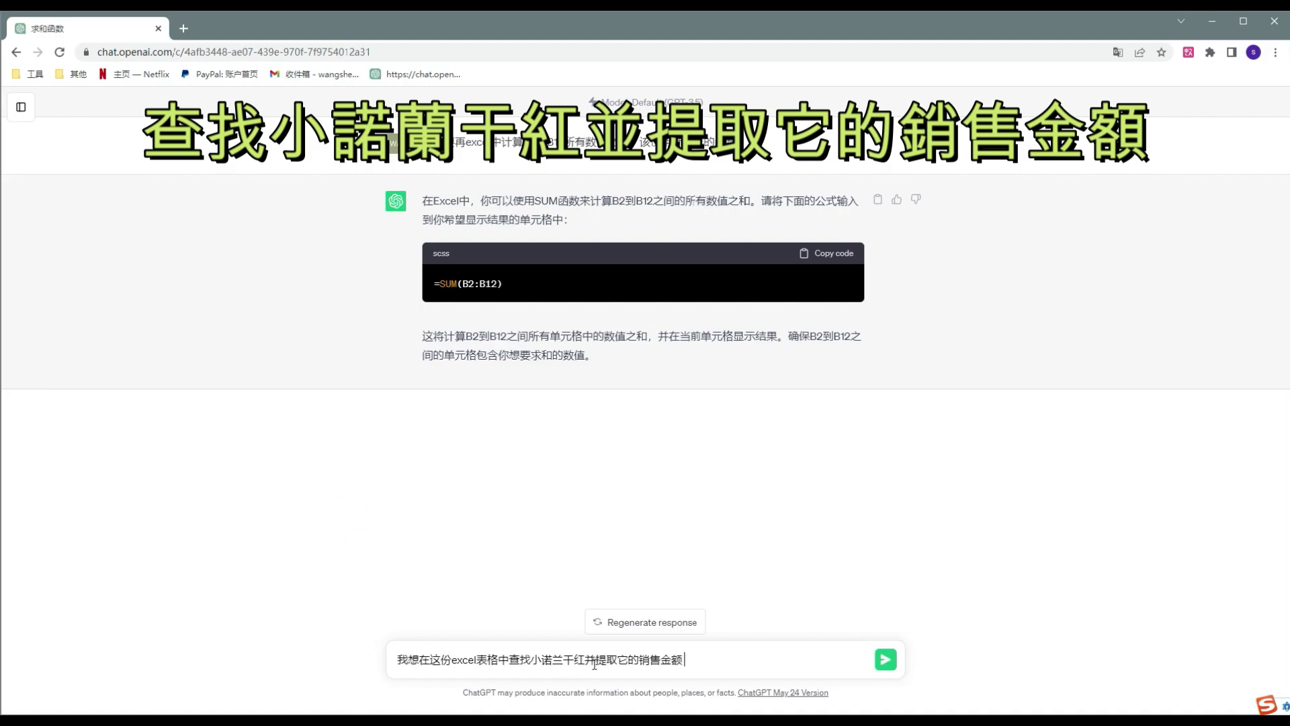
left_click(886, 659)
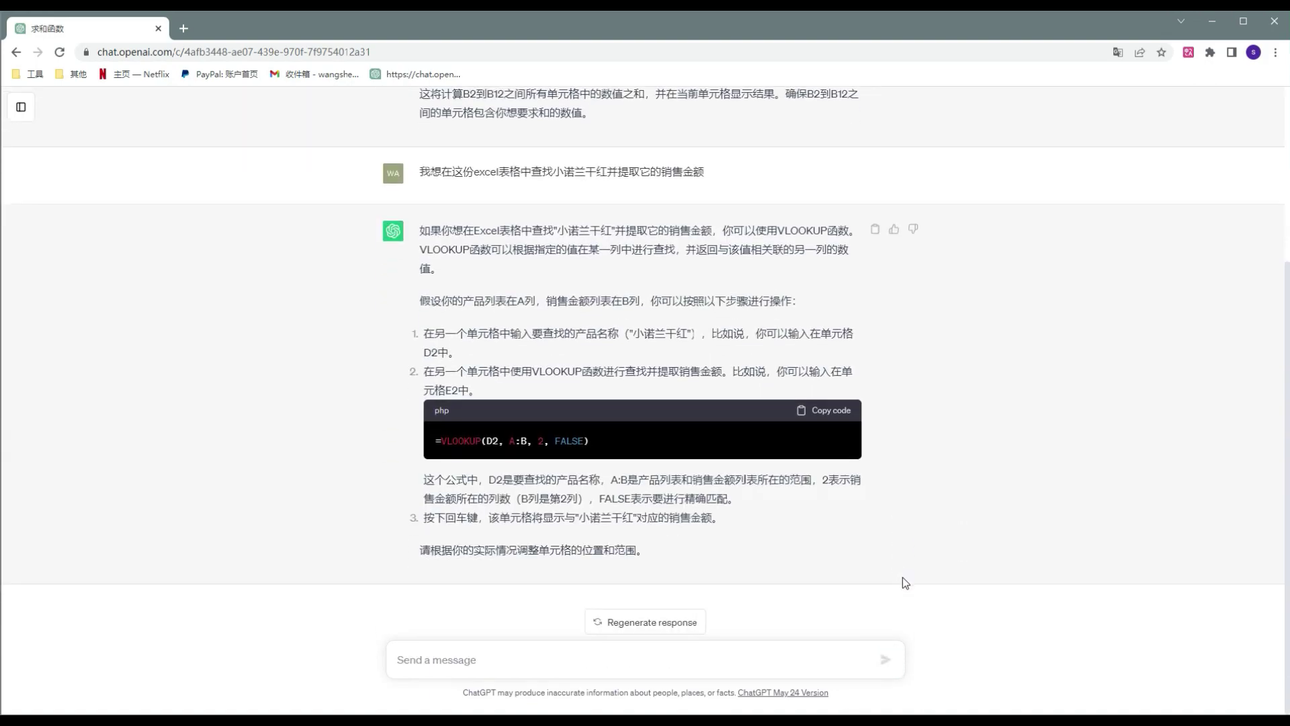
scroll(1001, 521, "up", 1)
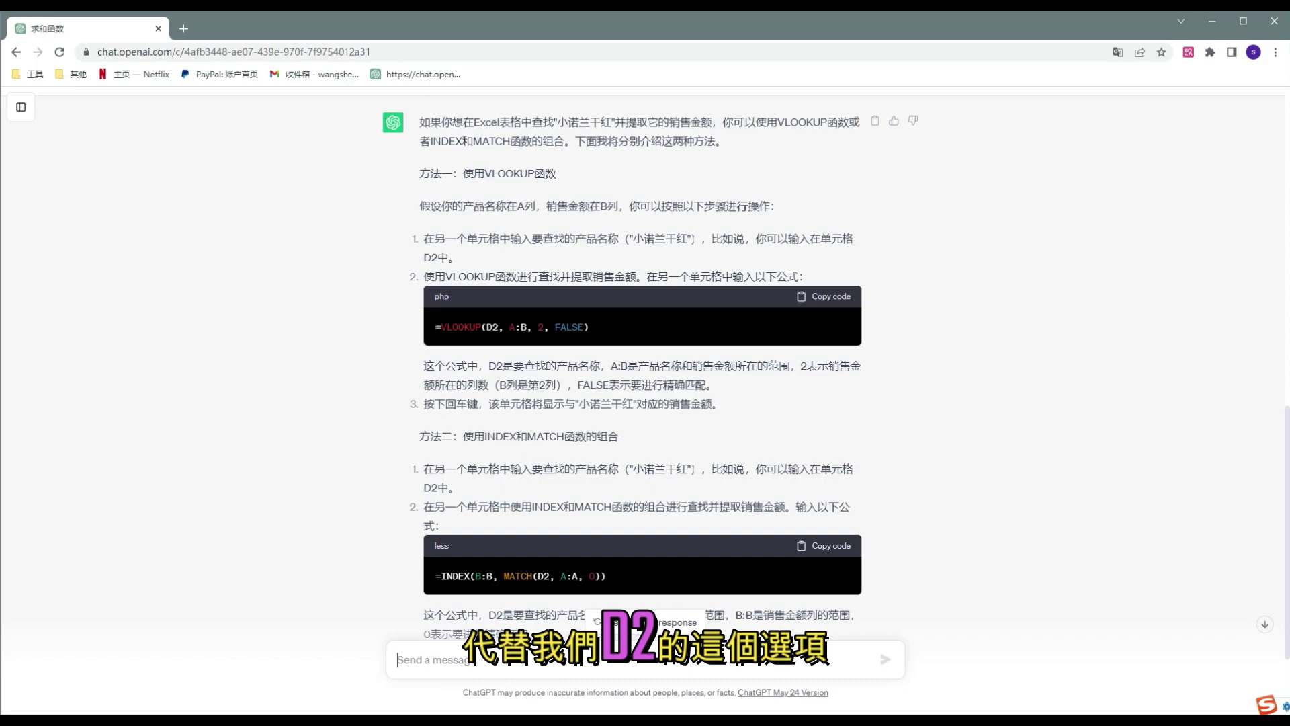
Paste =VLOOKUP(D3, A:B, 2, FALSE) into E3 and confirm it returns 33 for 小诺兰干红.
left_click(848, 306)
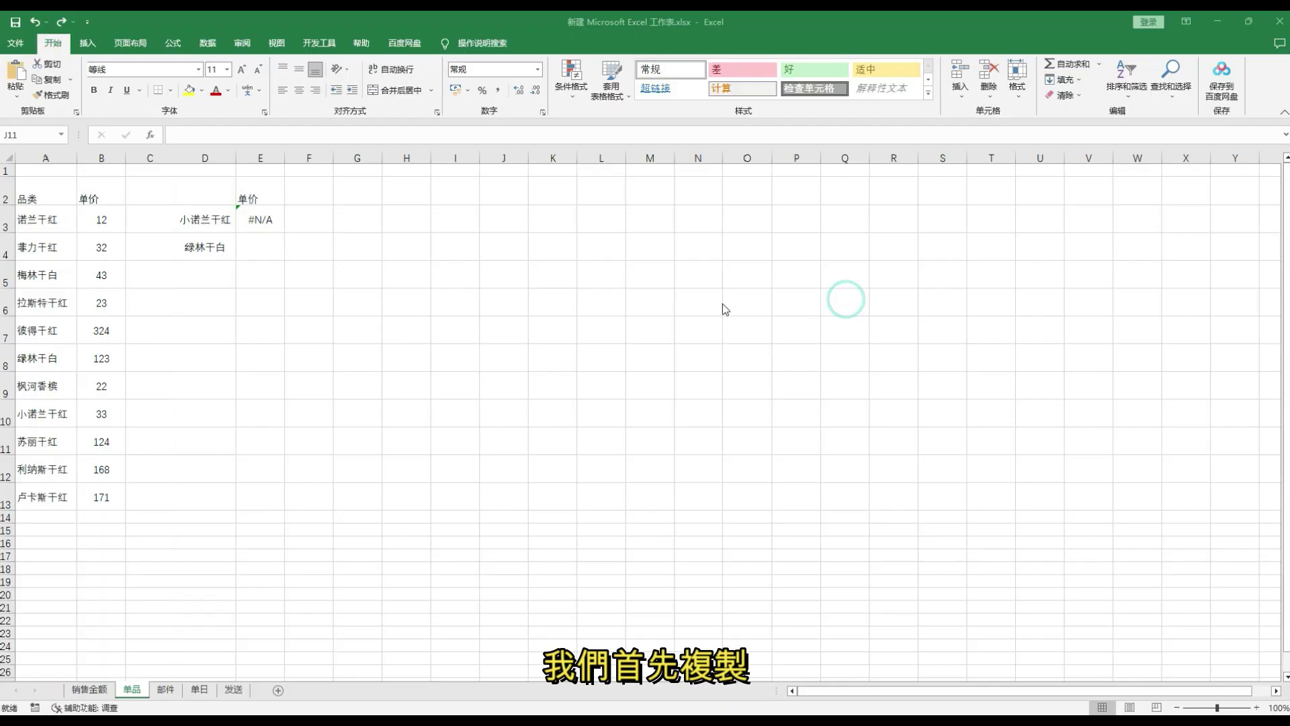
type("=VLOOKUP(D2, A:B, 2, FALSE)")
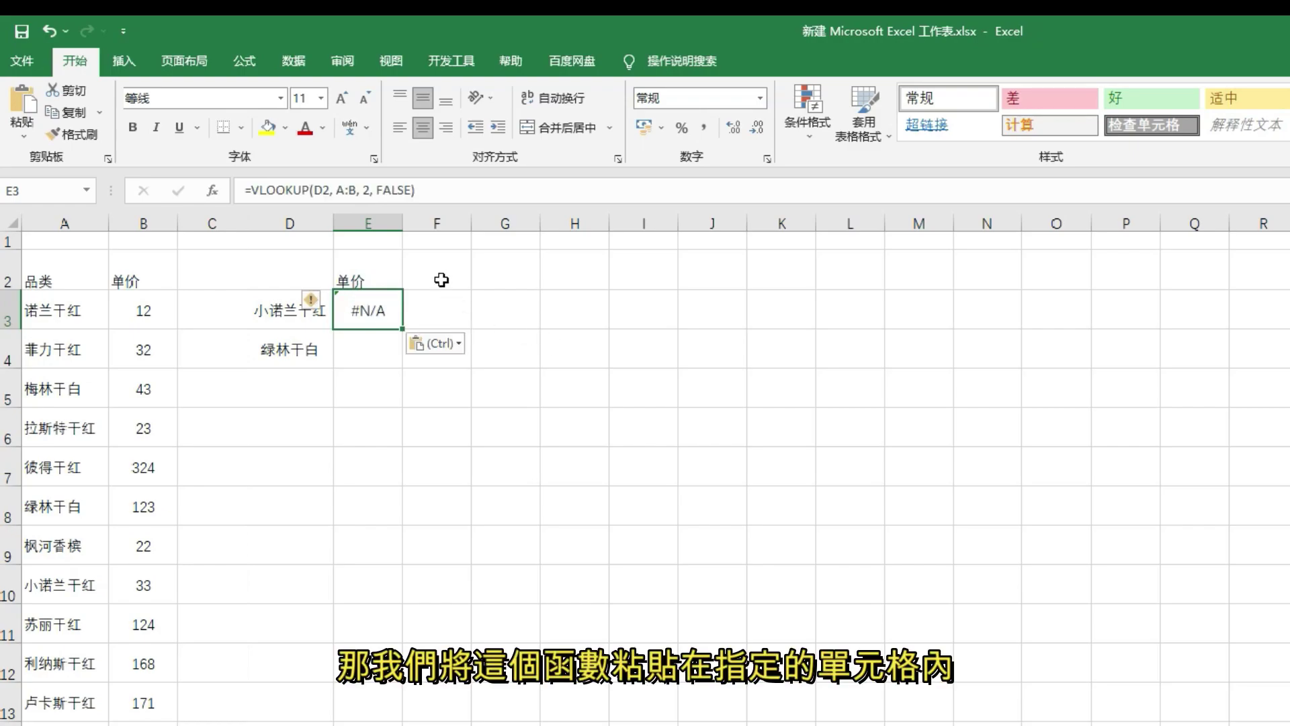
left_click(508, 333)
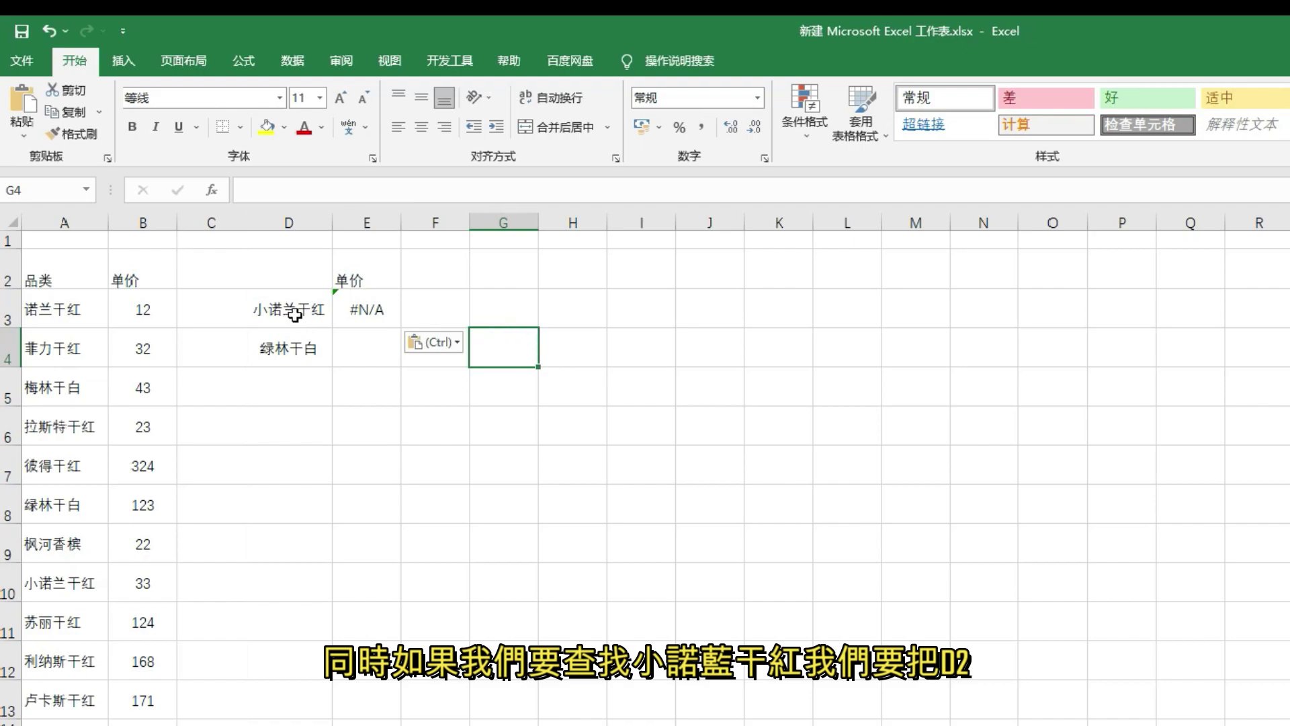
left_click(353, 310)
double_click(317, 189)
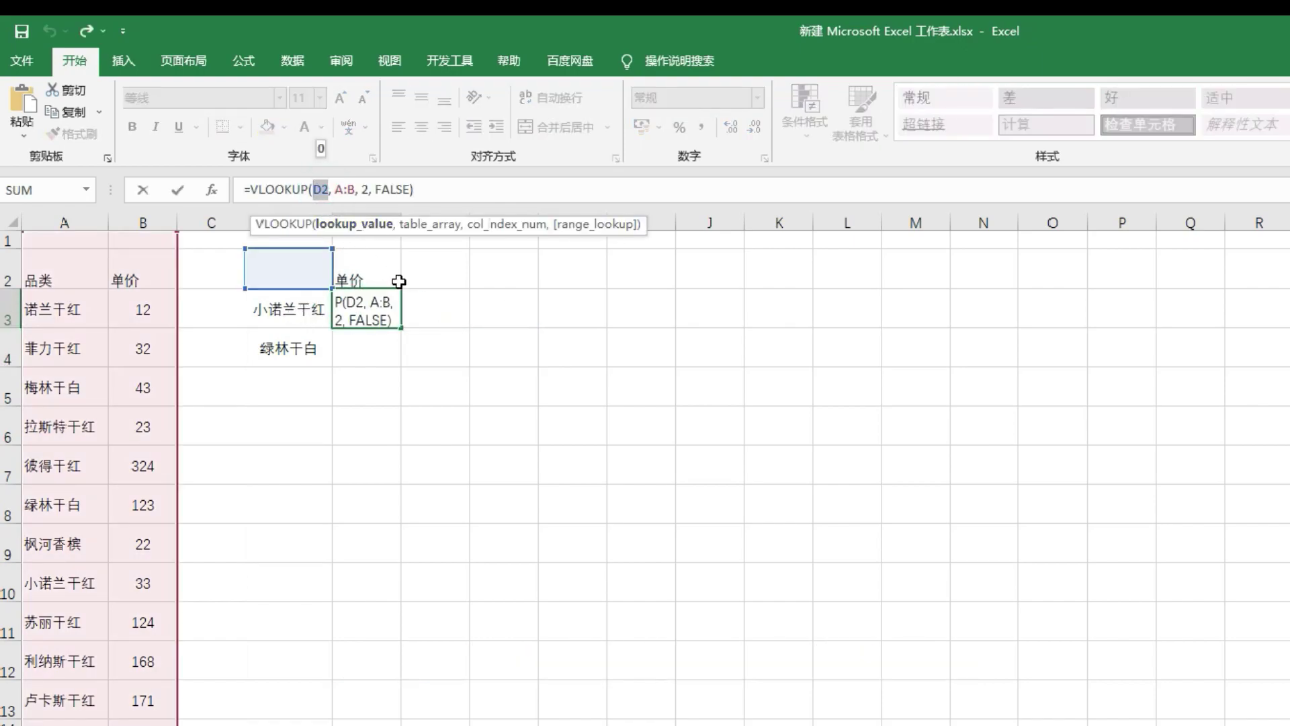
left_click(297, 317)
left_click(483, 317)
left_click(374, 321)
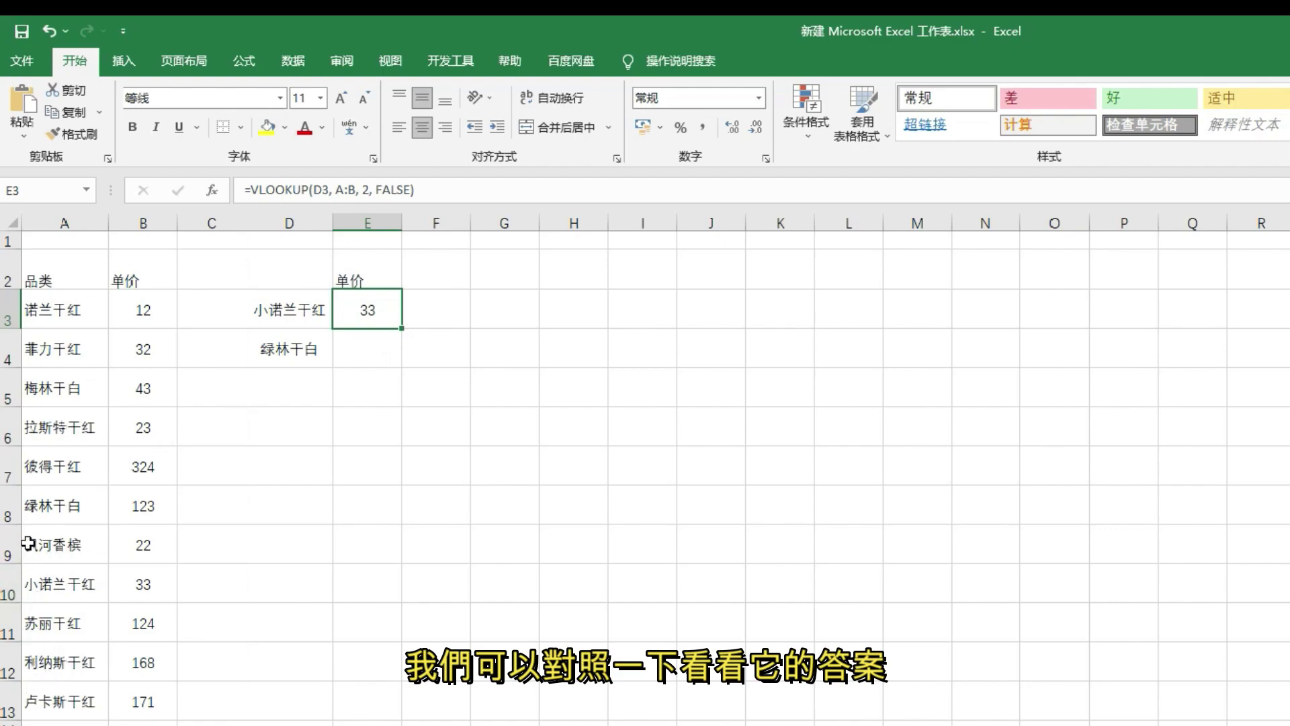
left_click(8, 583)
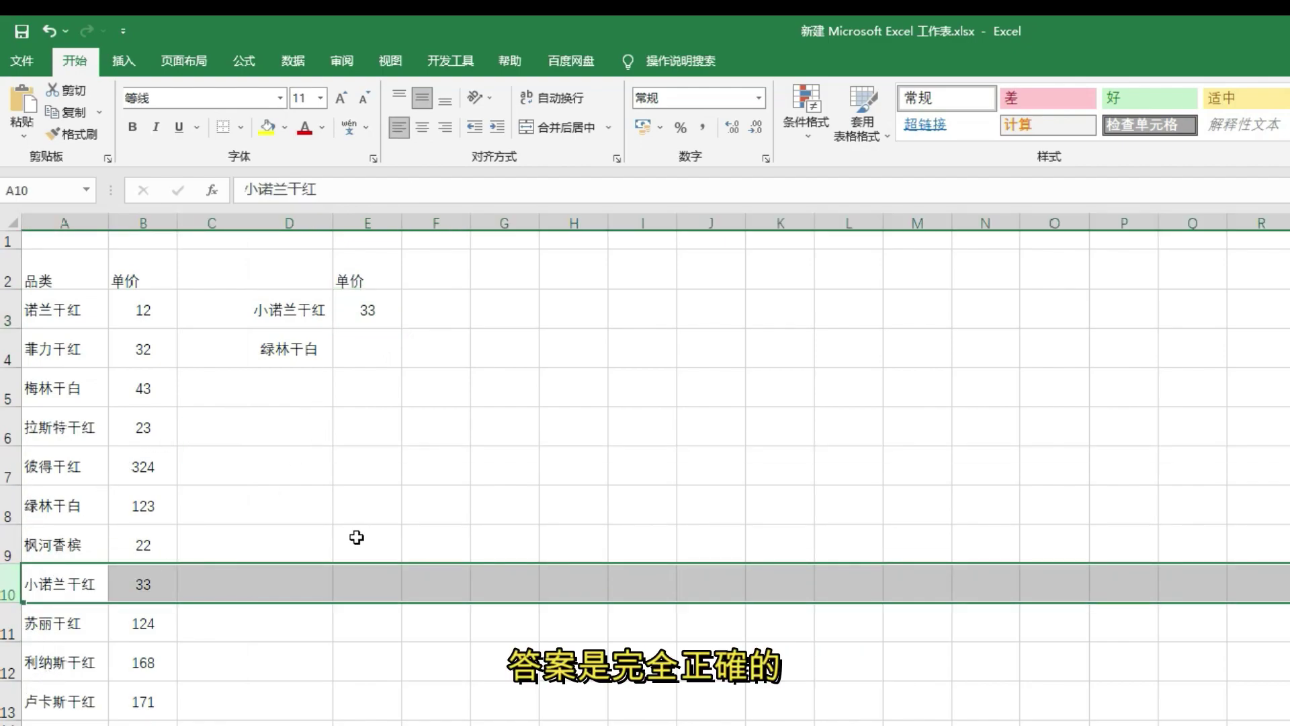
left_click(370, 331)
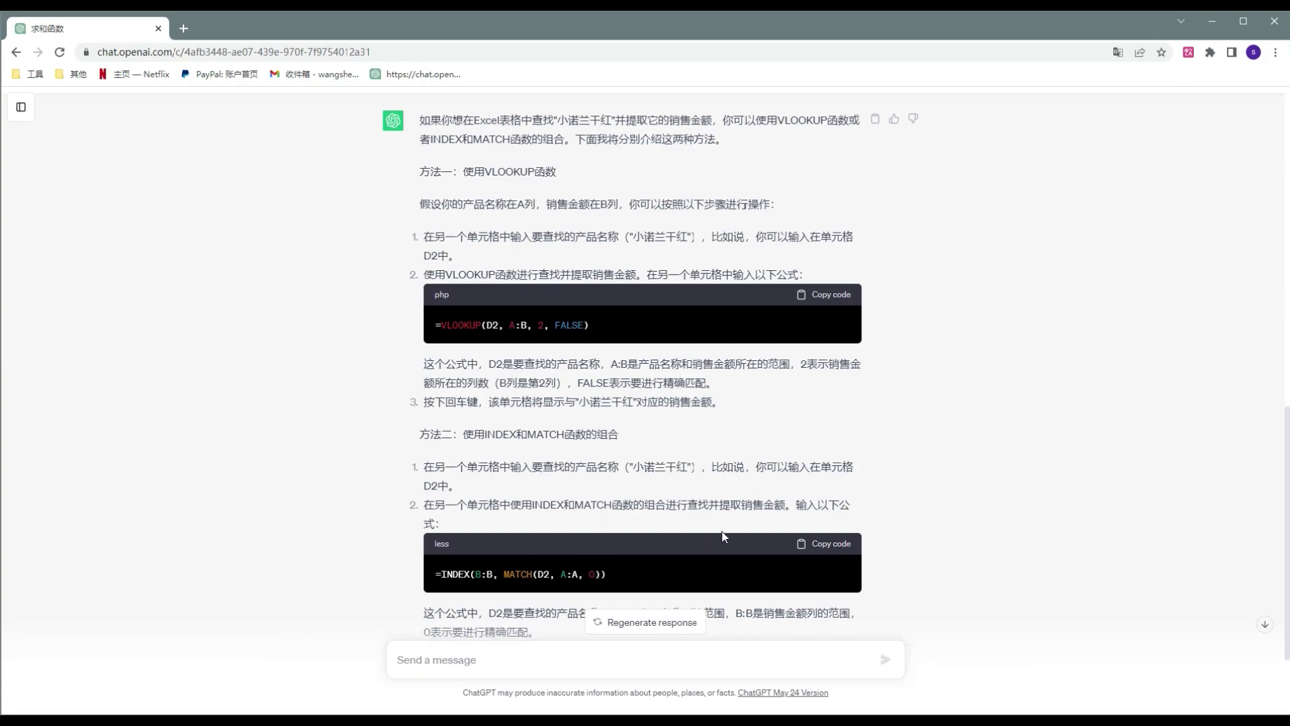
Scroll down to the =INDEX(B:B, MATCH(D2, A:A, 0)) code block and its explanation.
scroll(472, 462, "down", 2)
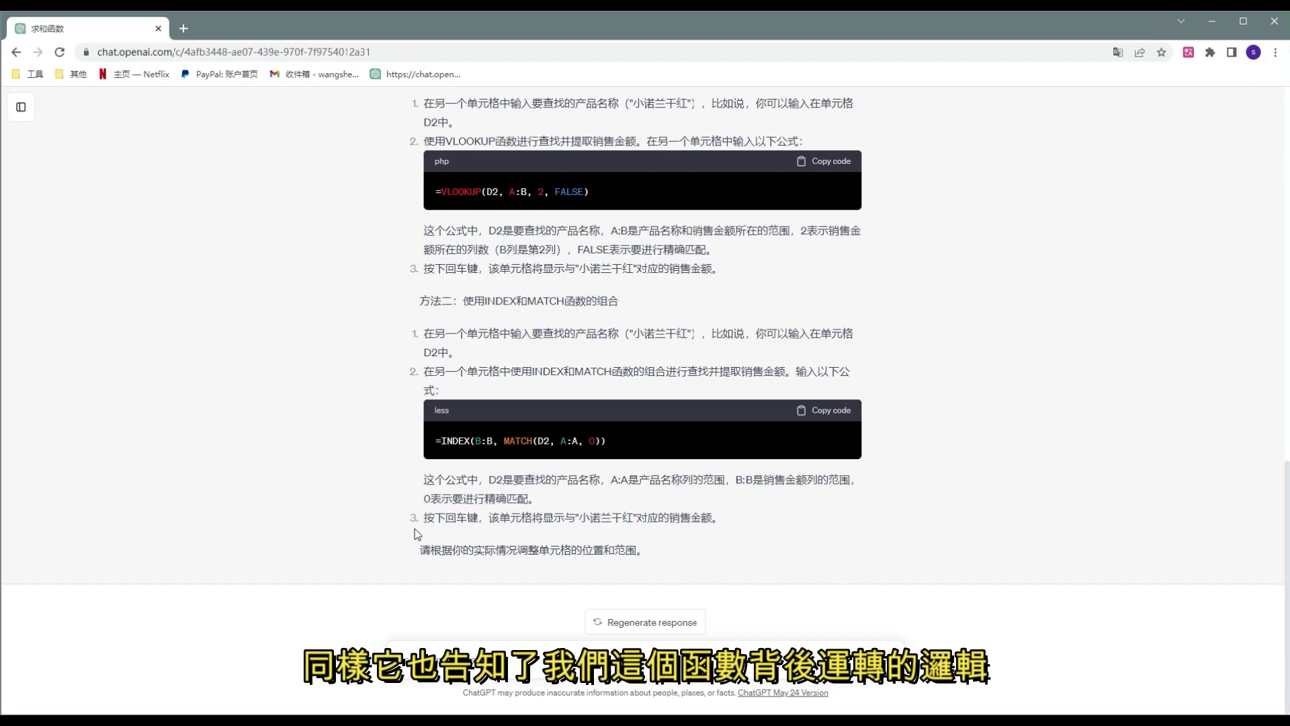
Put =INDEX(B:B, MATCH(D4, A:A, 0)) in E4 and verify it returns 123 for 绿林干白.
left_click(838, 414)
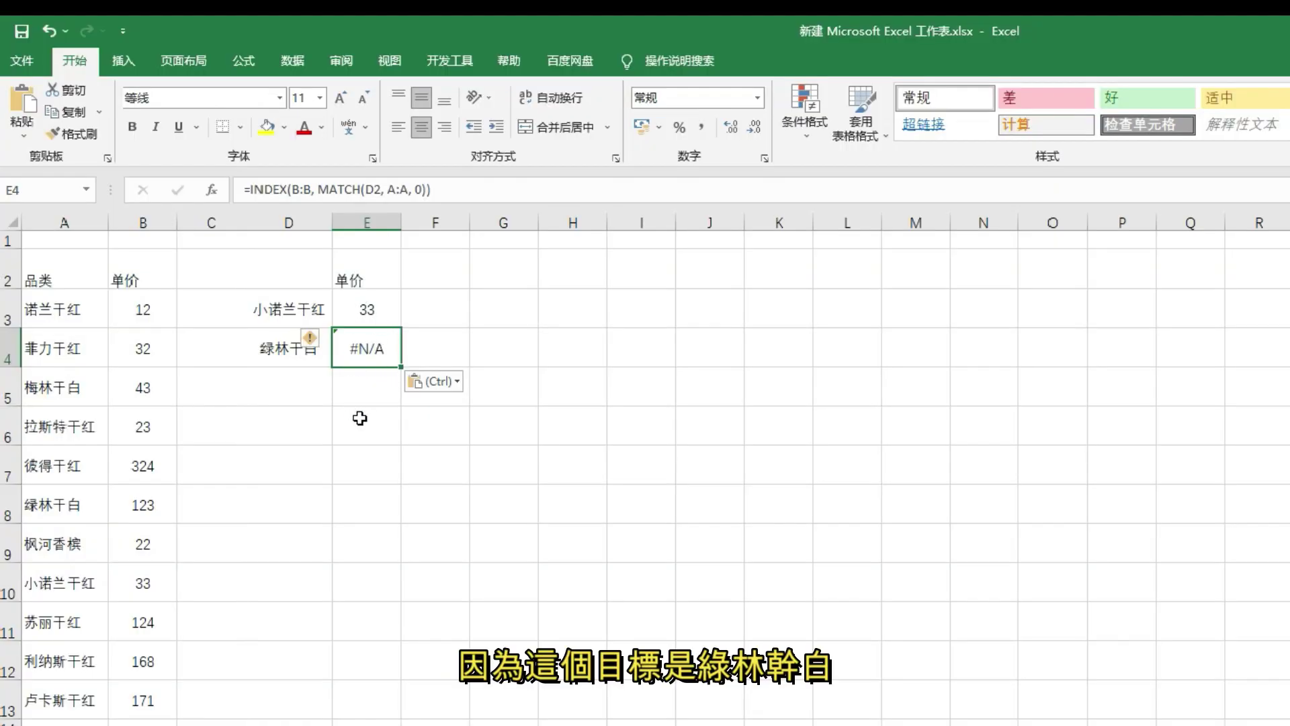
left_click(321, 423)
left_click(367, 349)
double_click(371, 189)
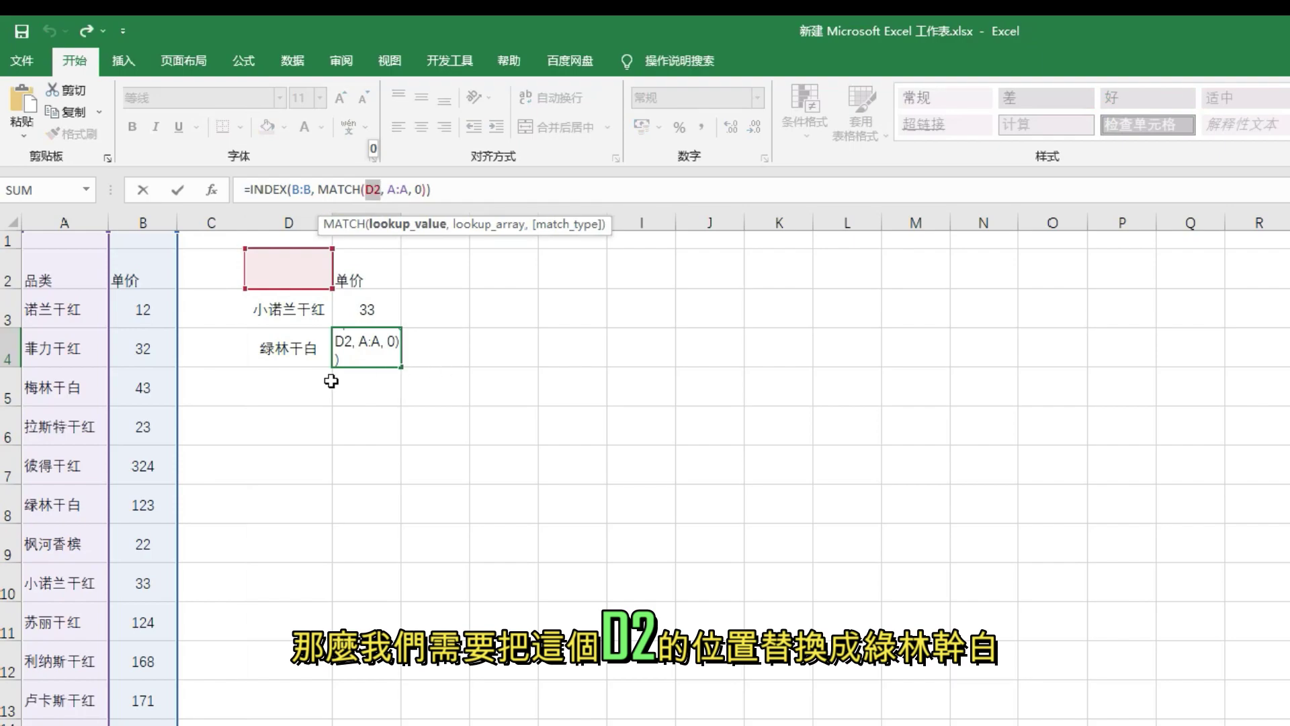
left_click(289, 349)
key("ctrl+Return")
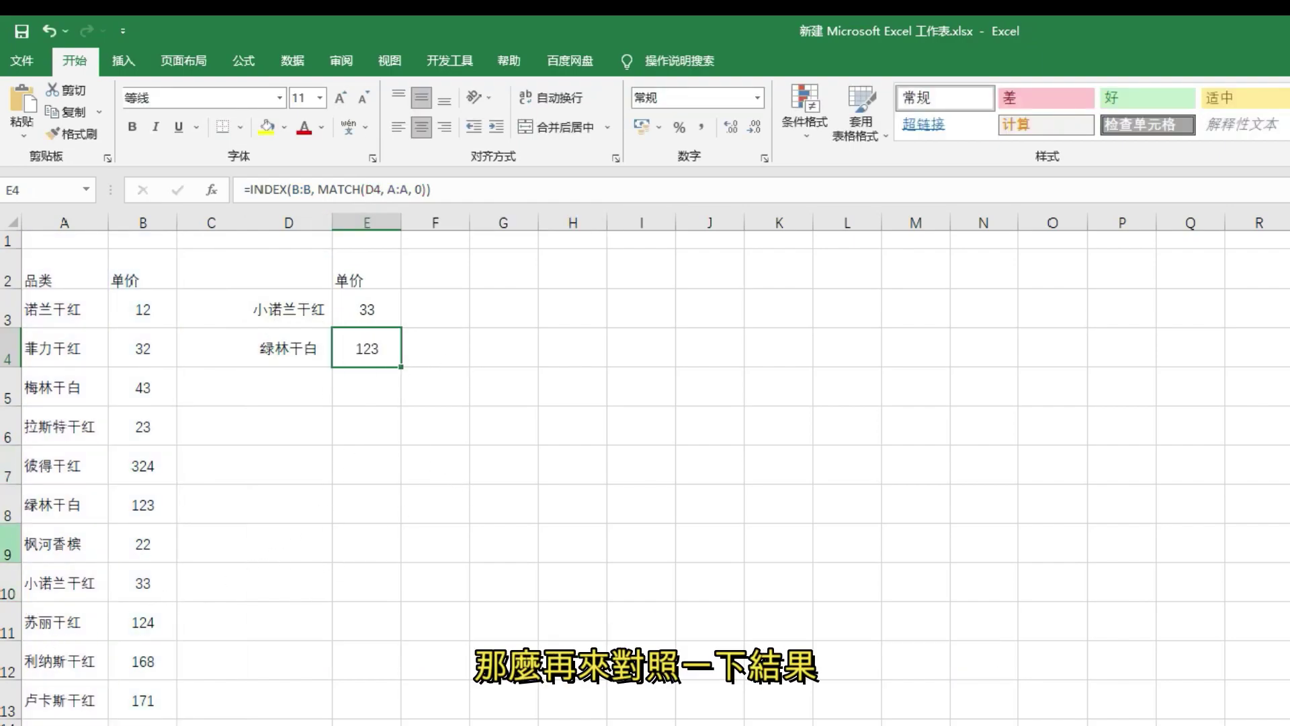
left_click(10, 505)
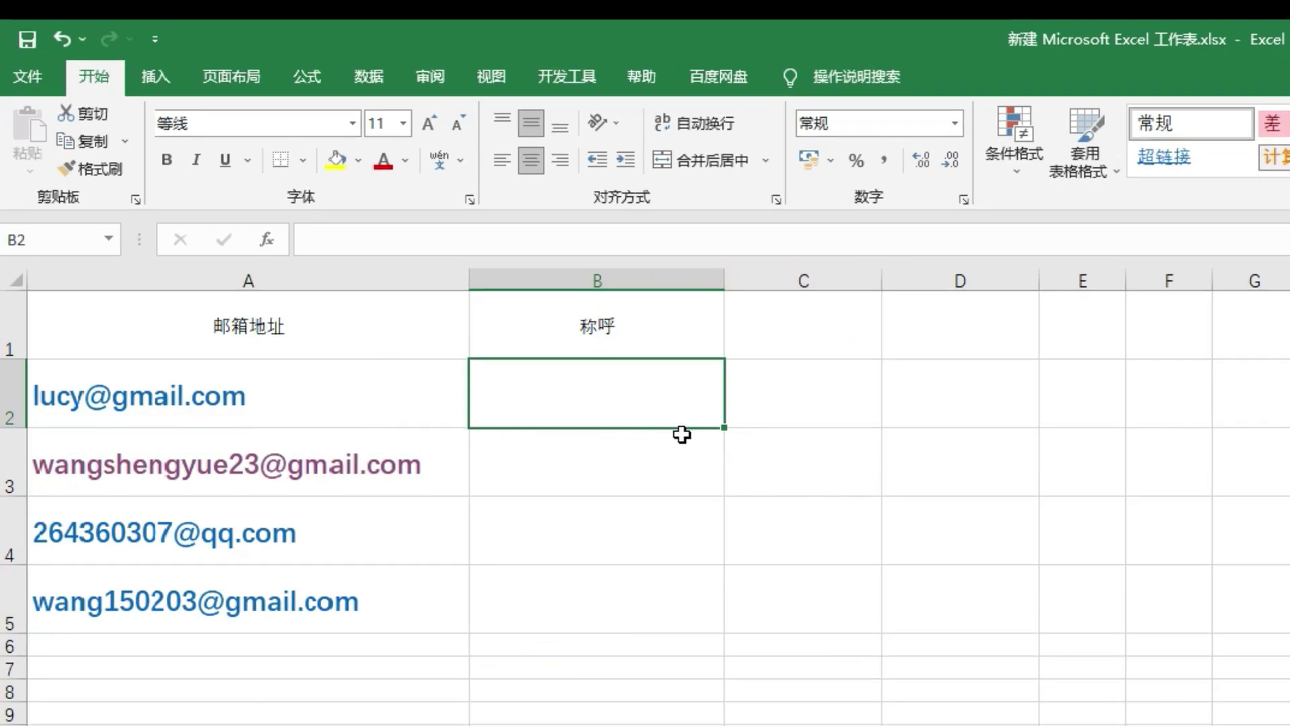
Type the first e-mail address's username into B2 as the example salutation.
left_click(662, 503)
left_click(639, 406)
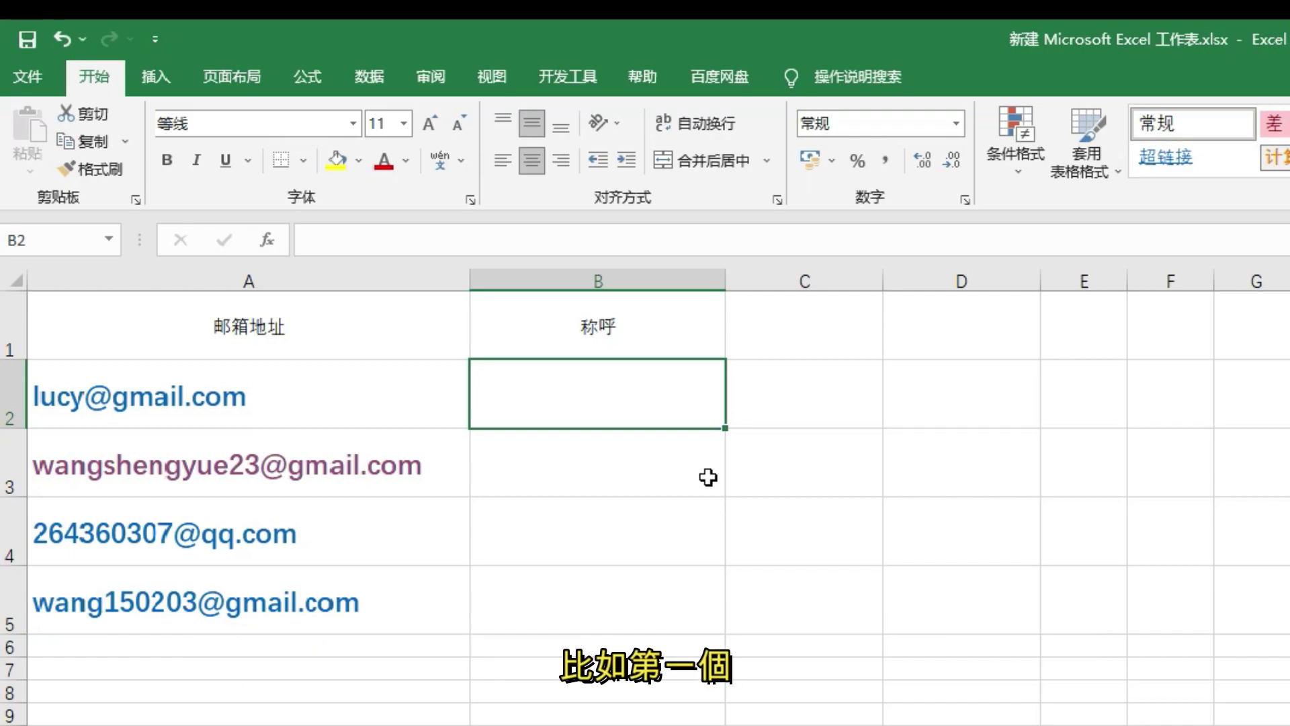
type("lucy")
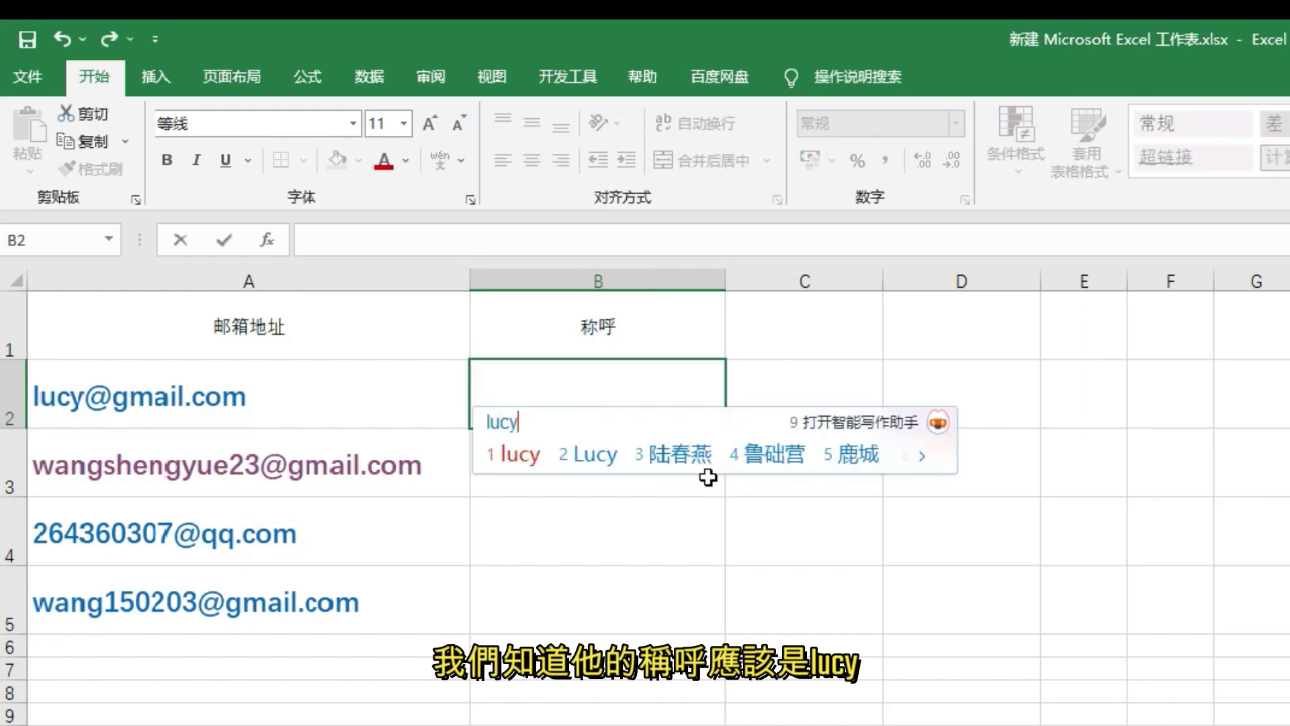
key("Return")
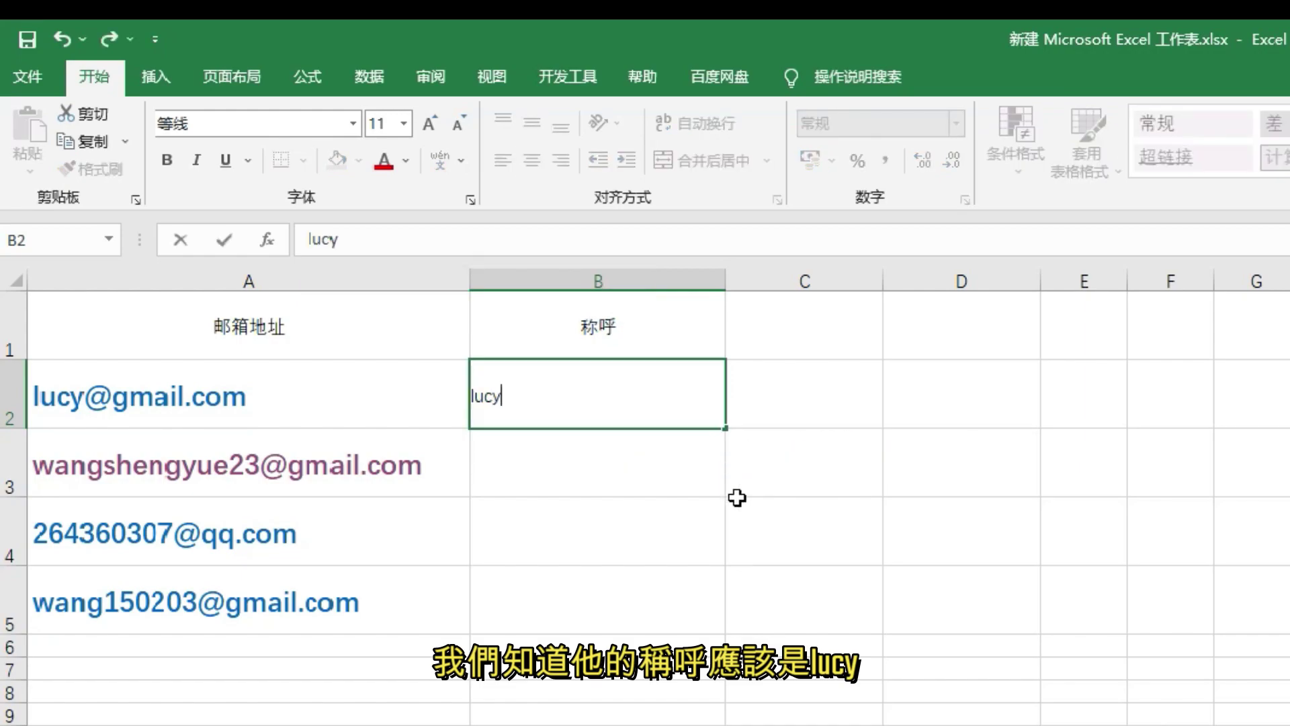
left_click(738, 498)
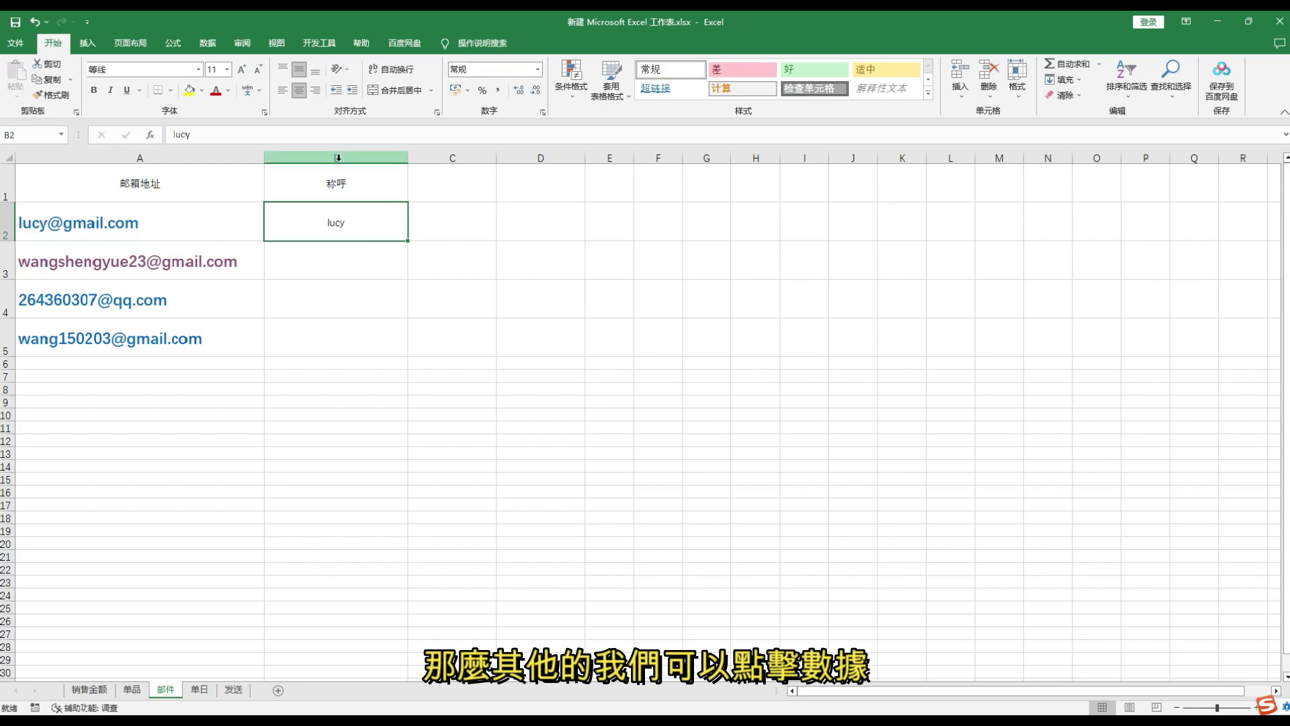
left_click(205, 53)
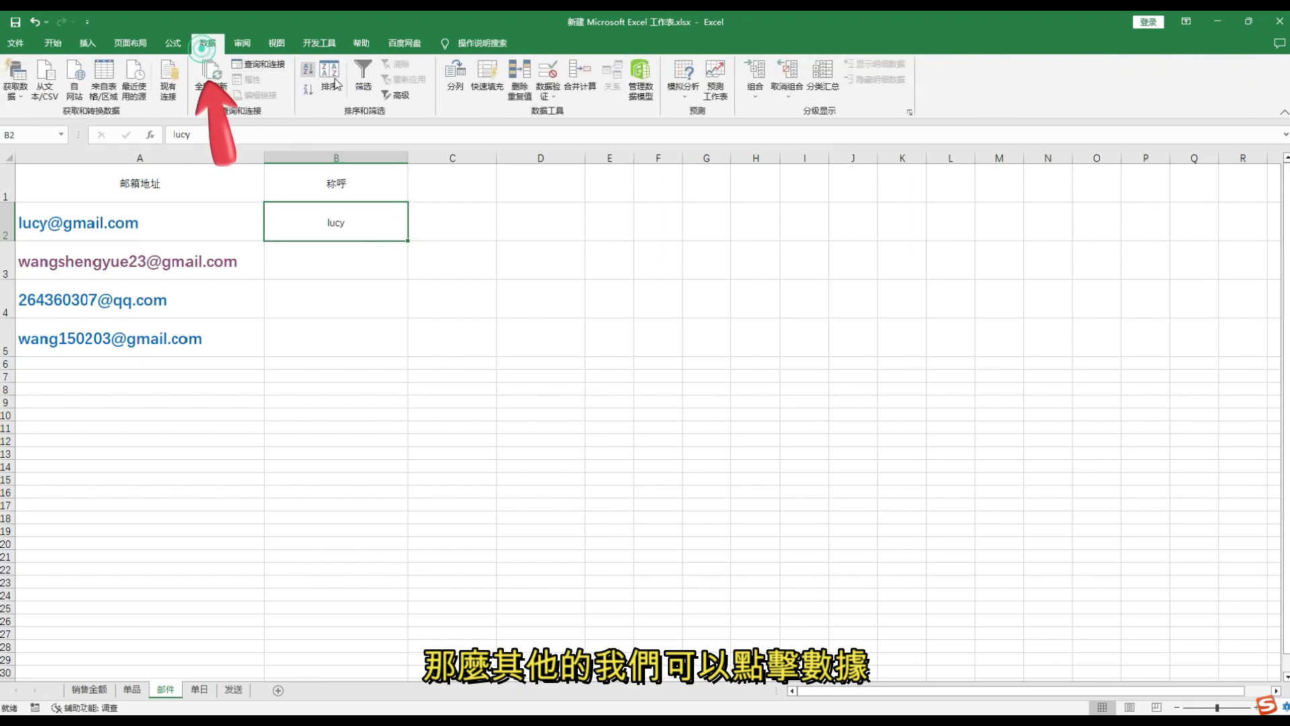
Flash Fill B3:B5 with the usernames from the remaining e-mail addresses.
left_click(487, 80)
left_click(535, 363)
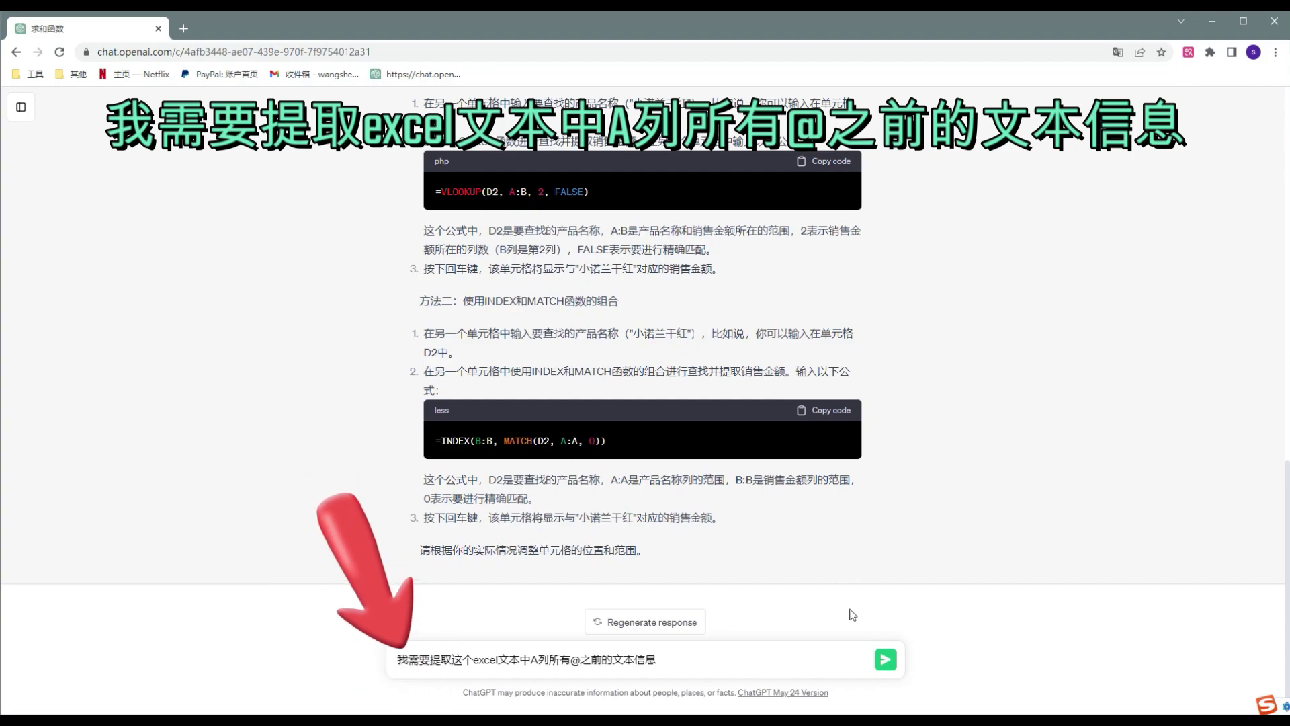
Submit the question about extracting text before @ and read ChatGPT's LEFT/FIND and IFERROR formula answers.
left_click(886, 659)
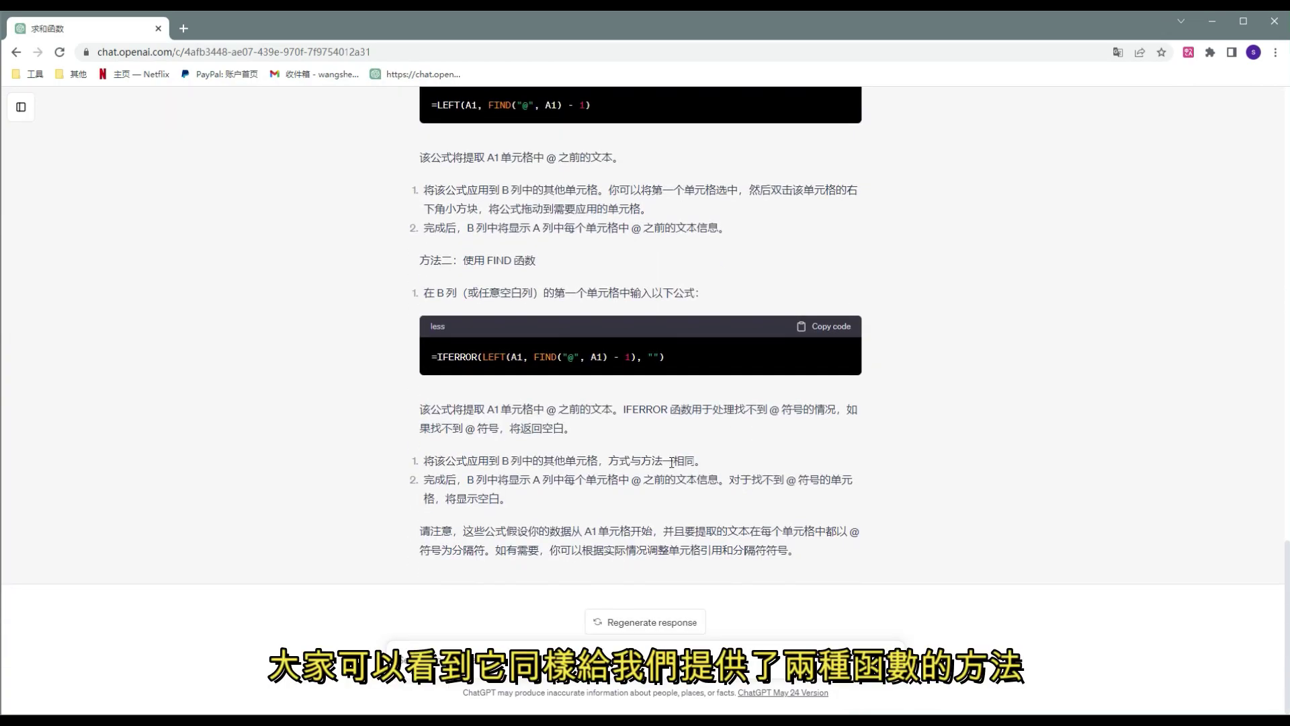
scroll(678, 462, "up", 2)
scroll(685, 474, "up", 1)
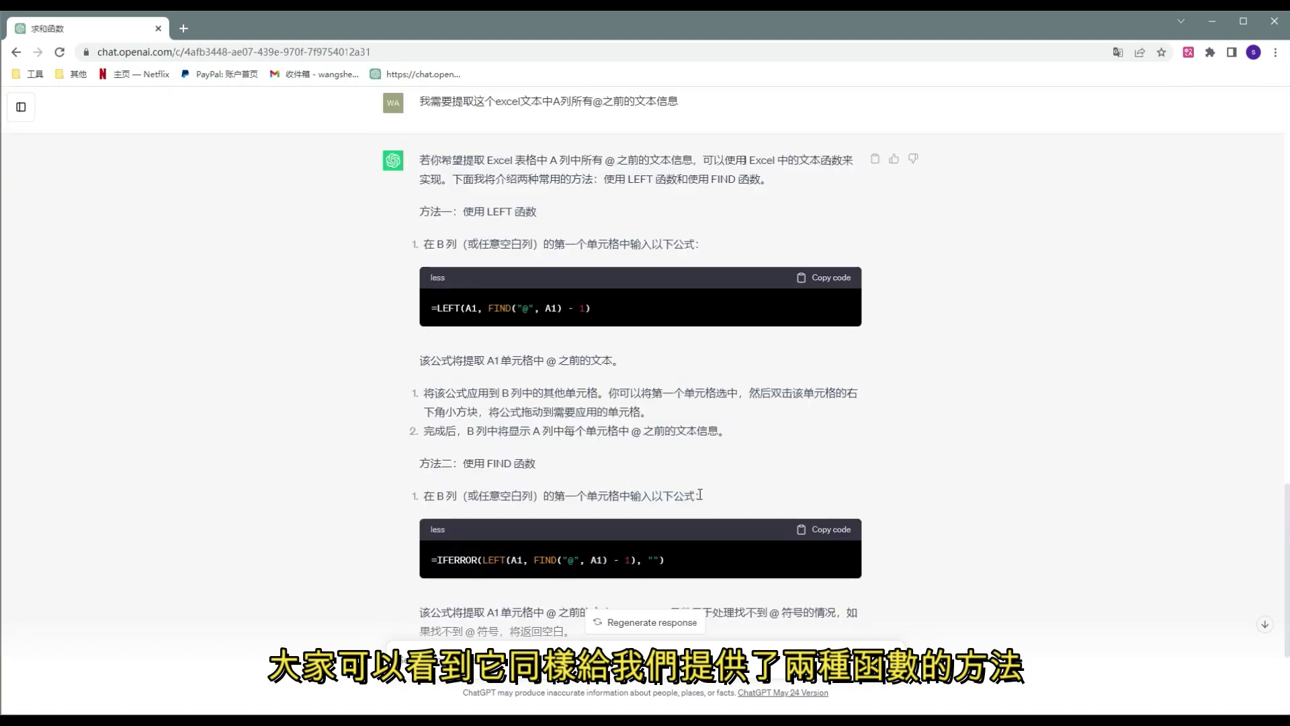
scroll(700, 493, "up", 1)
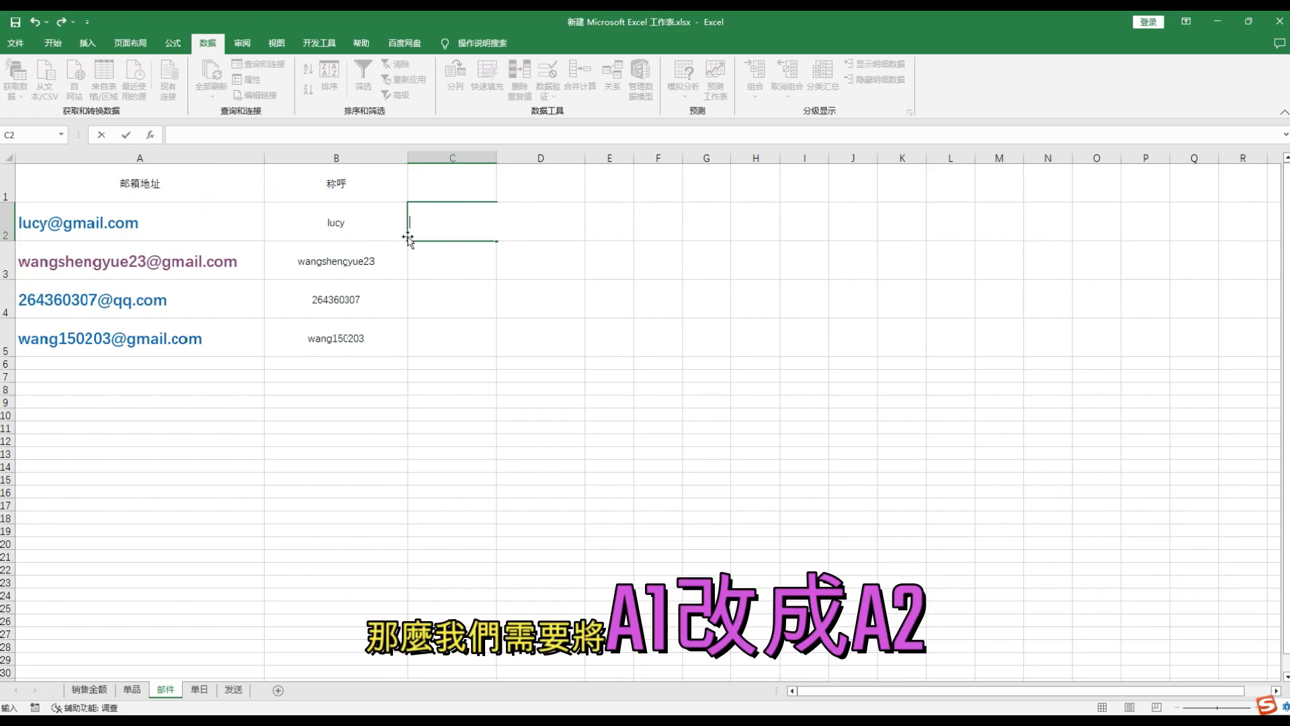
Copy ChatGPT's =LEFT(A1, FIND("@", A1) - 1) formula and paste it in as the formula for C2:C5.
key("alt+Tab")
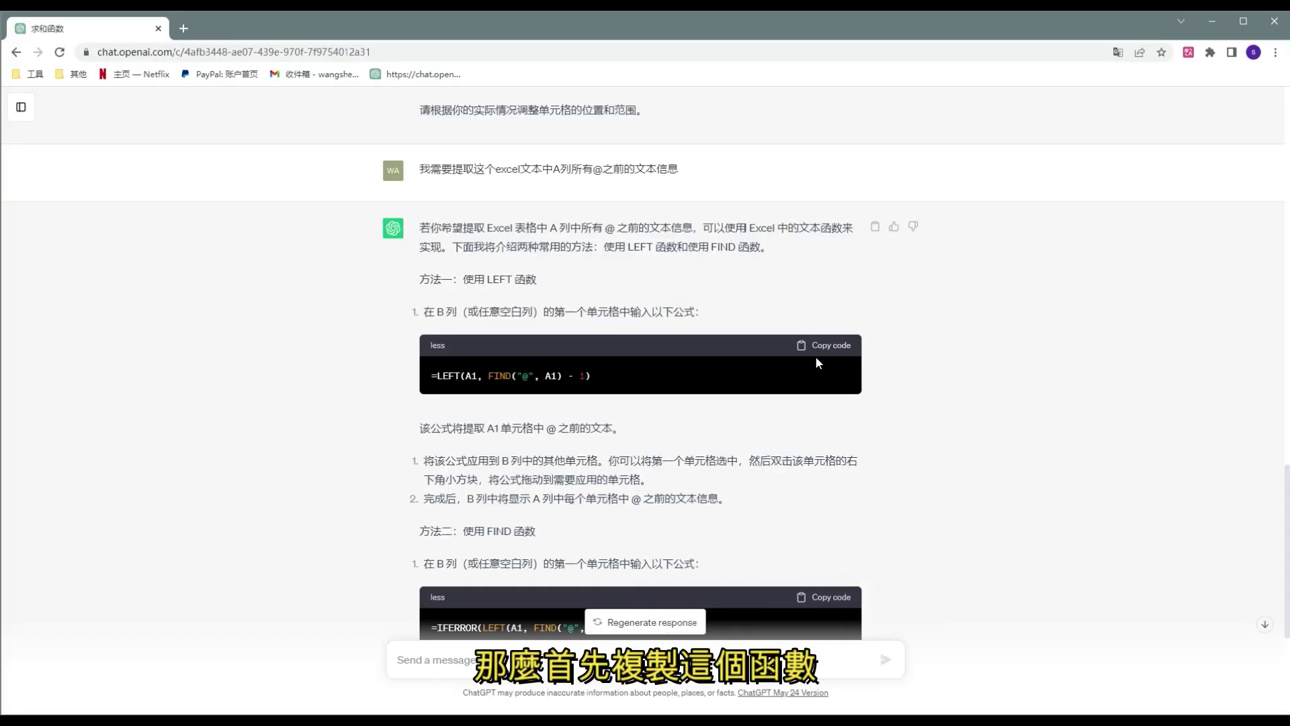
left_click(842, 346)
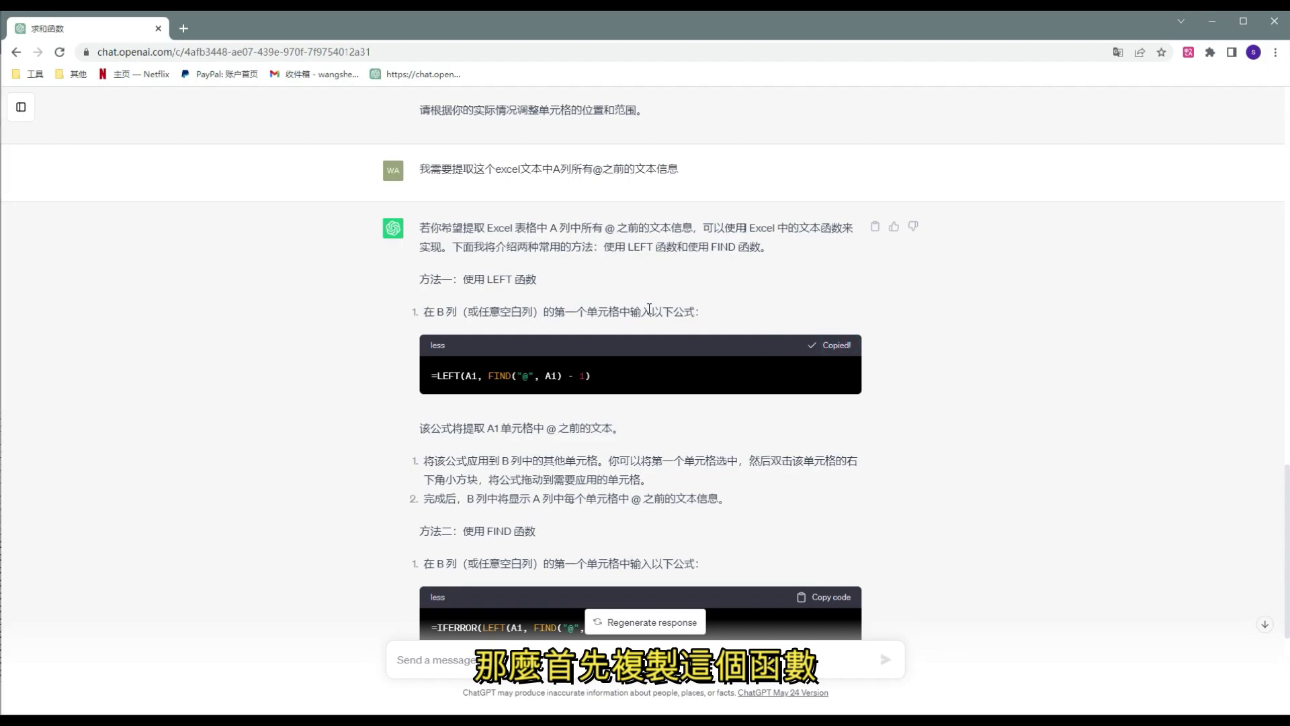
key("alt+Tab")
left_click_drag(450, 226, 460, 336)
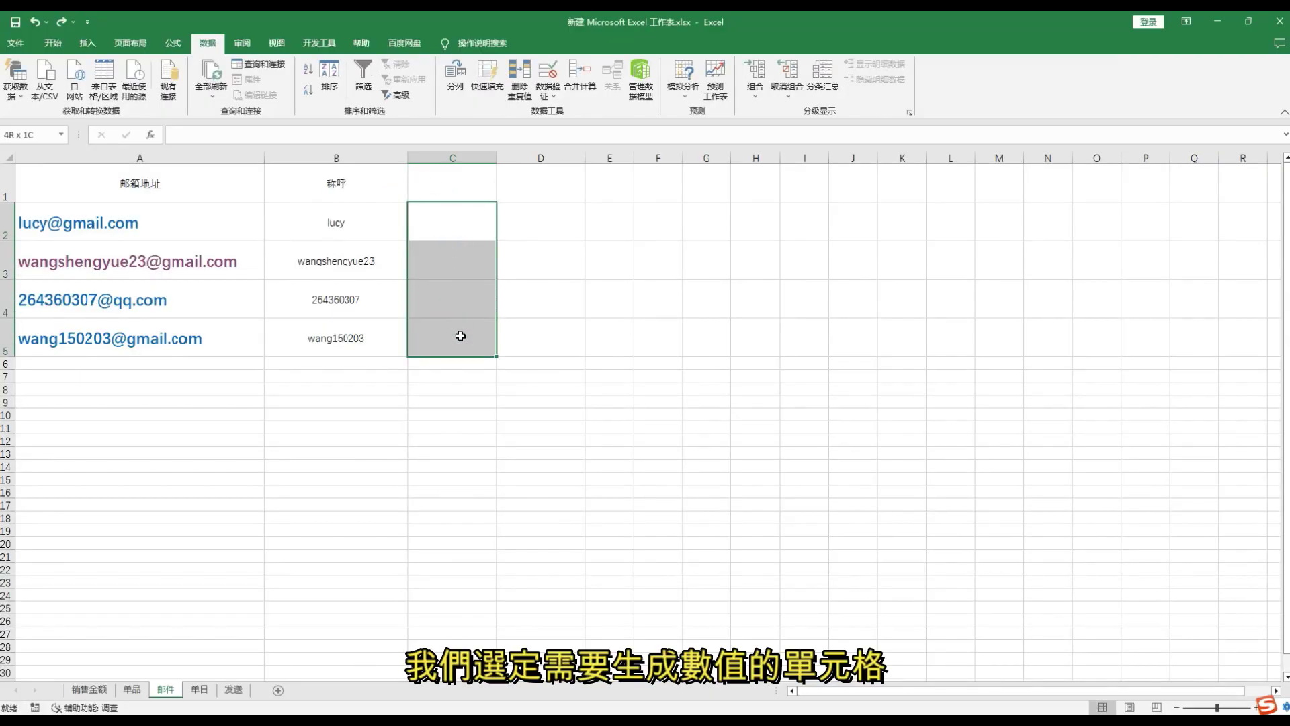
left_click(222, 135)
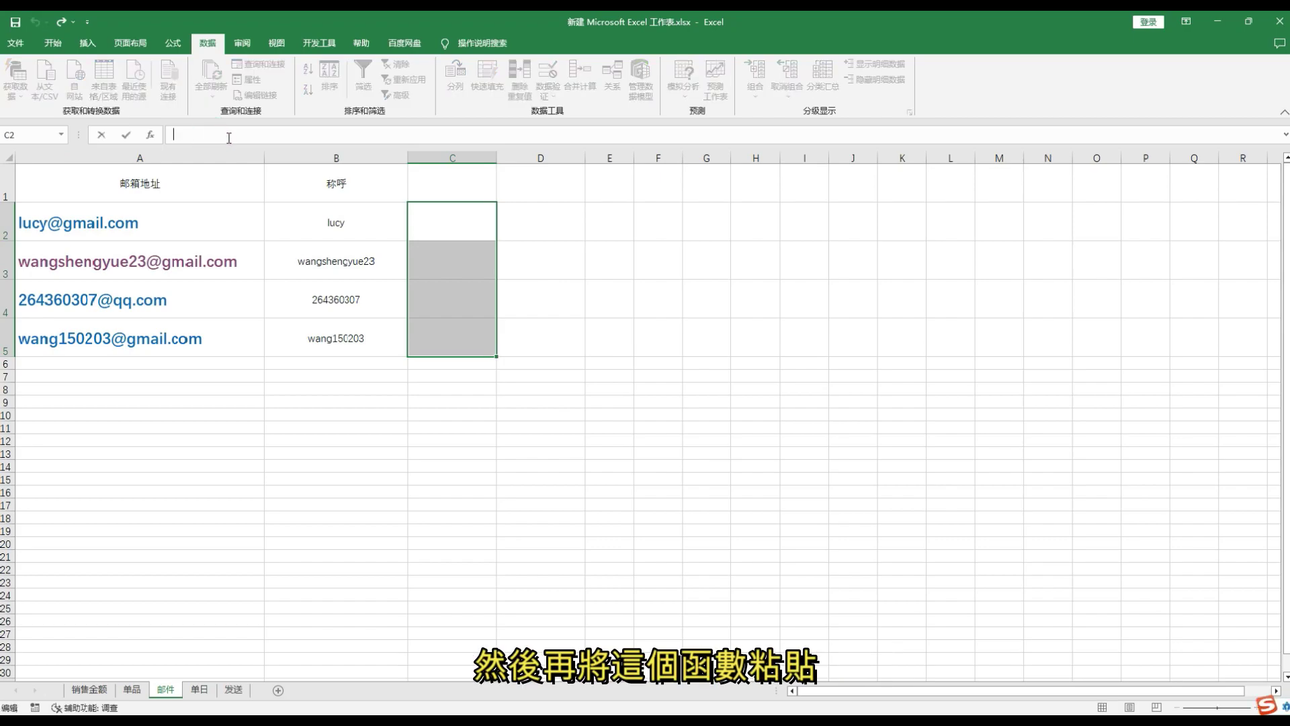
key("ctrl+v")
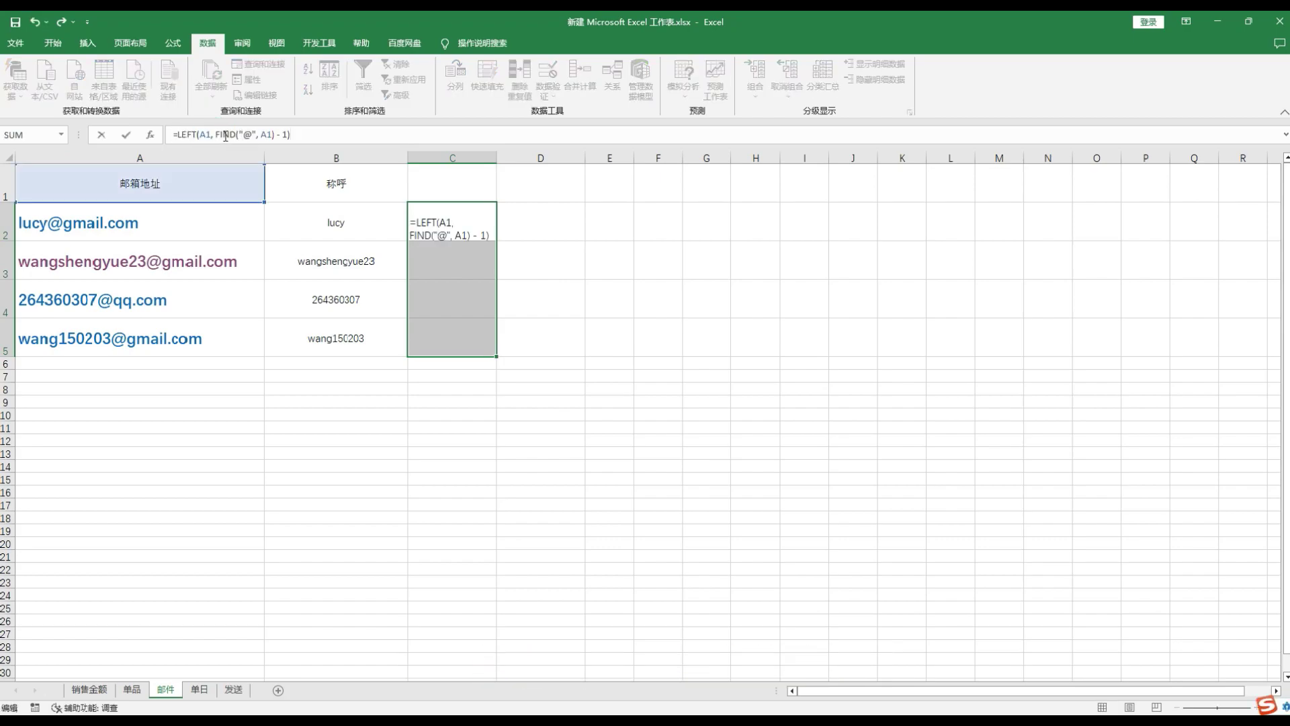
Change both A1 references to A2 and fill C2:C5 at once with Ctrl+Enter, then check the names.
left_click(208, 135)
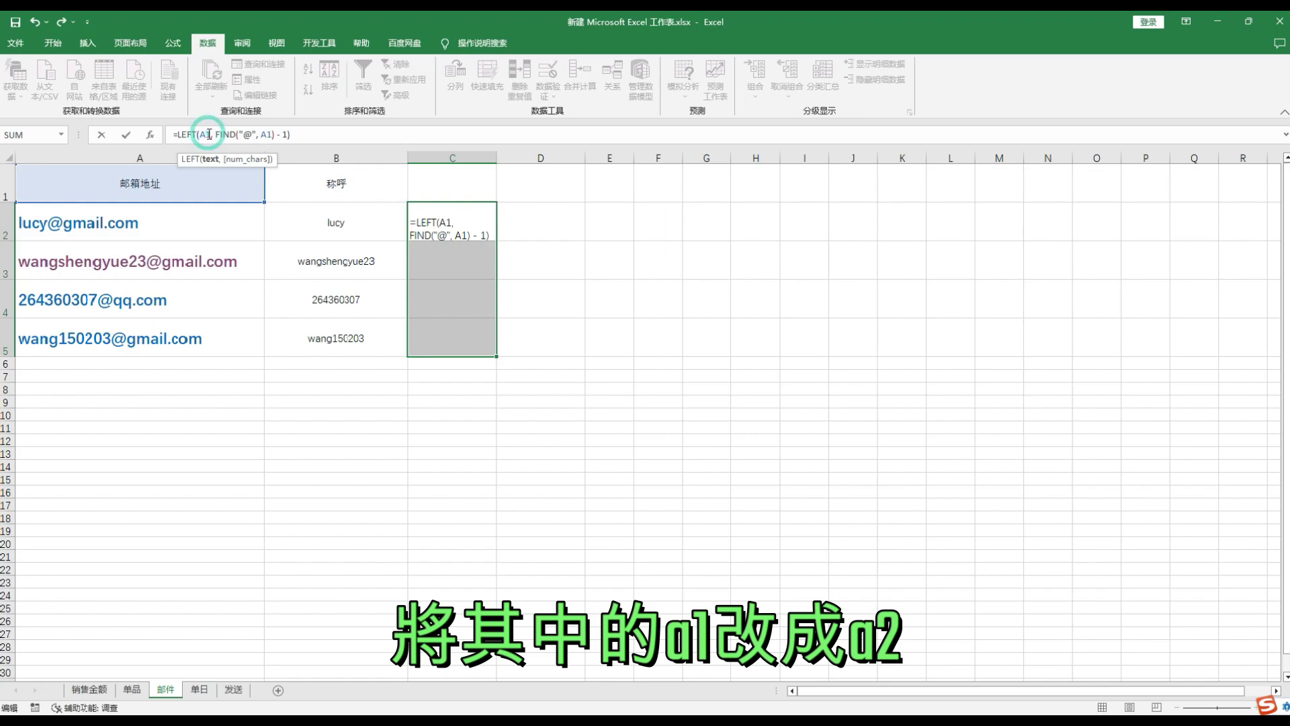
key("BackSpace")
type("2")
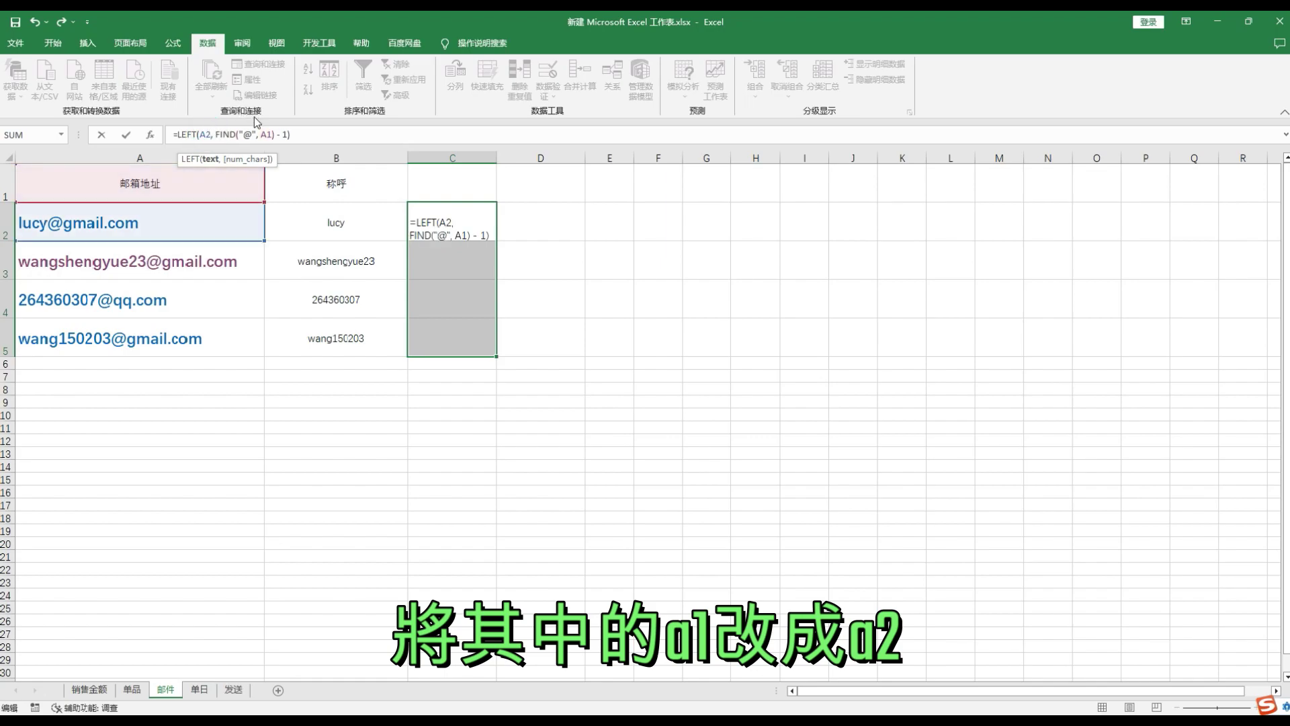
left_click(251, 135)
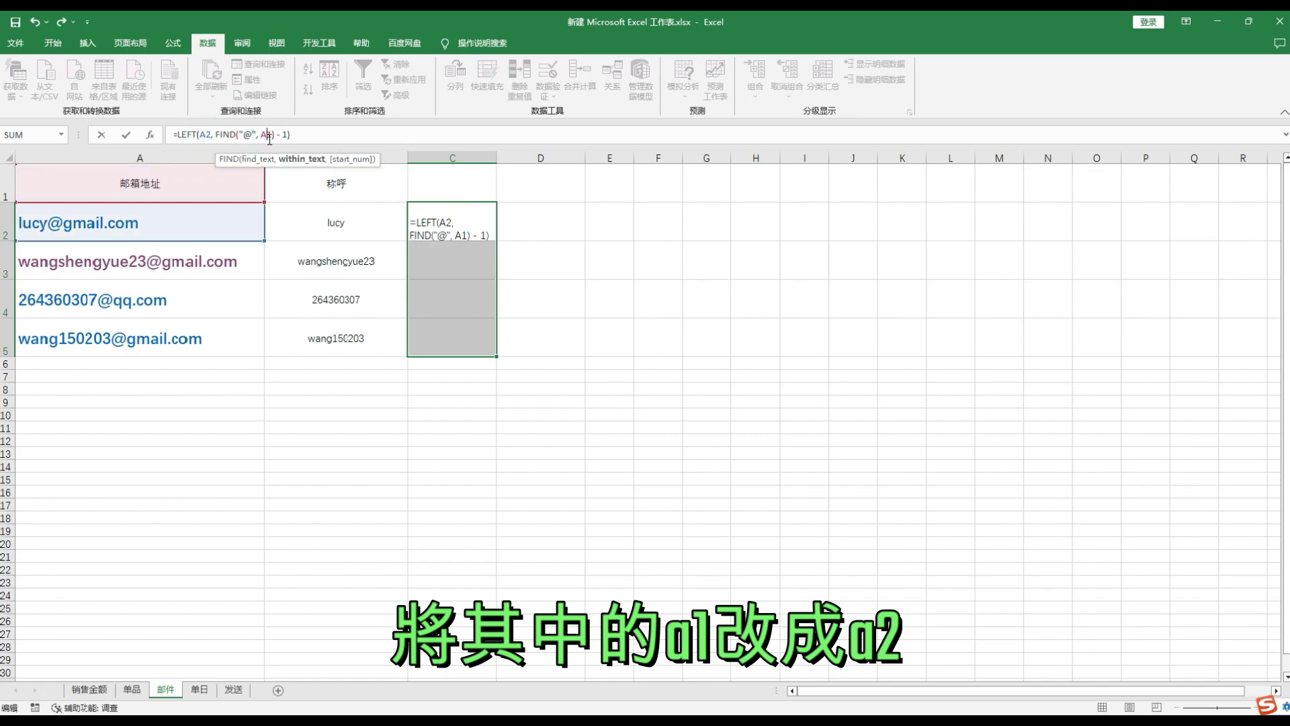
key("BackSpace")
type("2")
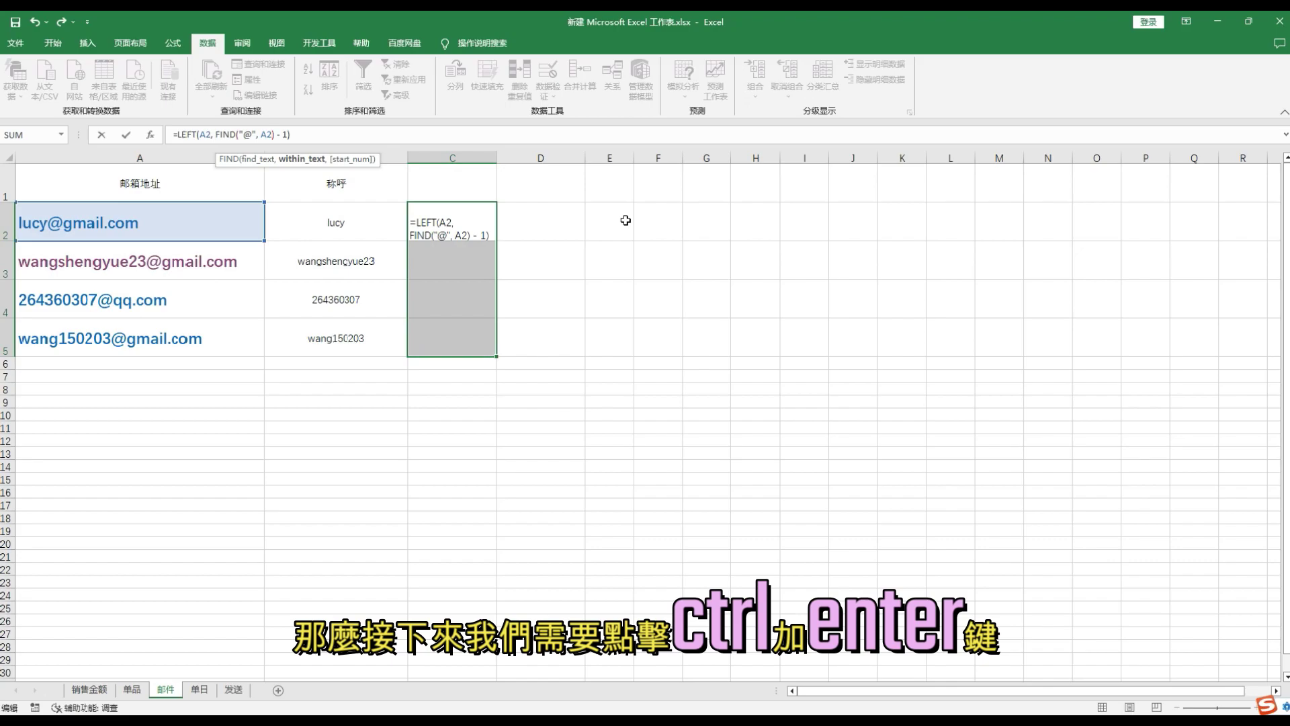
key("ctrl+Return")
left_click(582, 325)
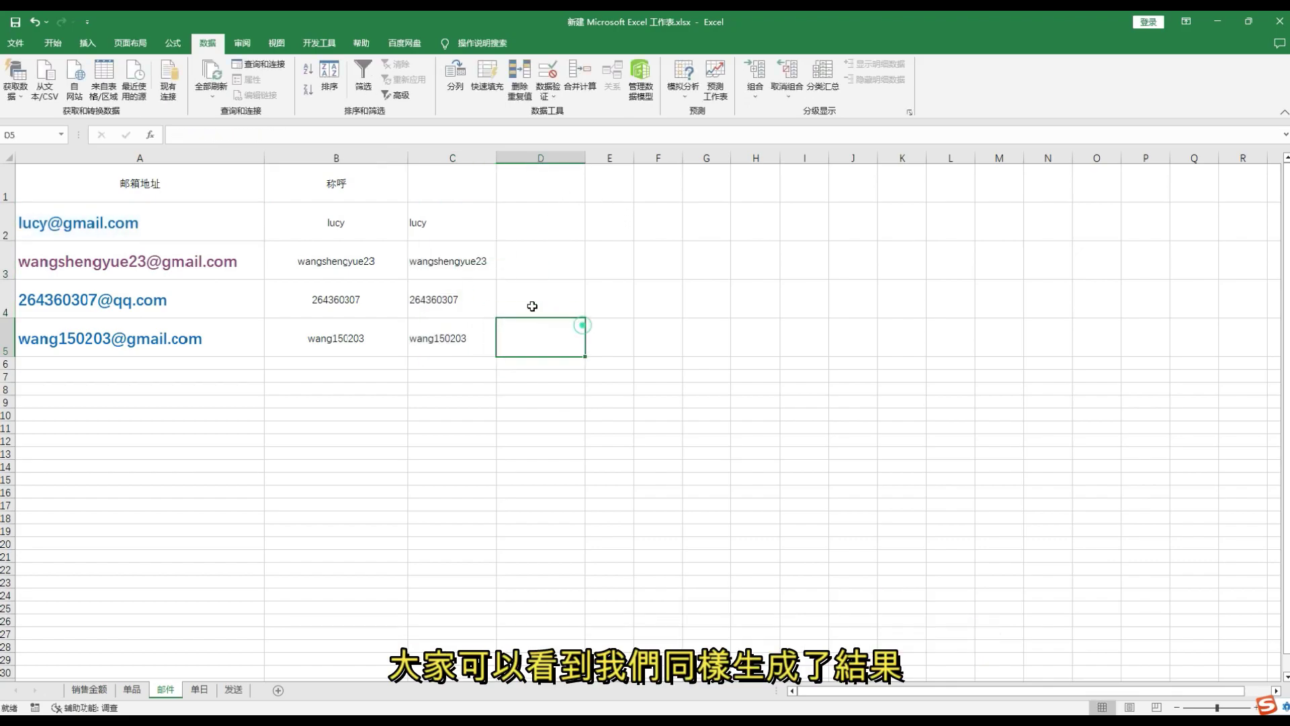
left_click_drag(467, 235, 457, 333)
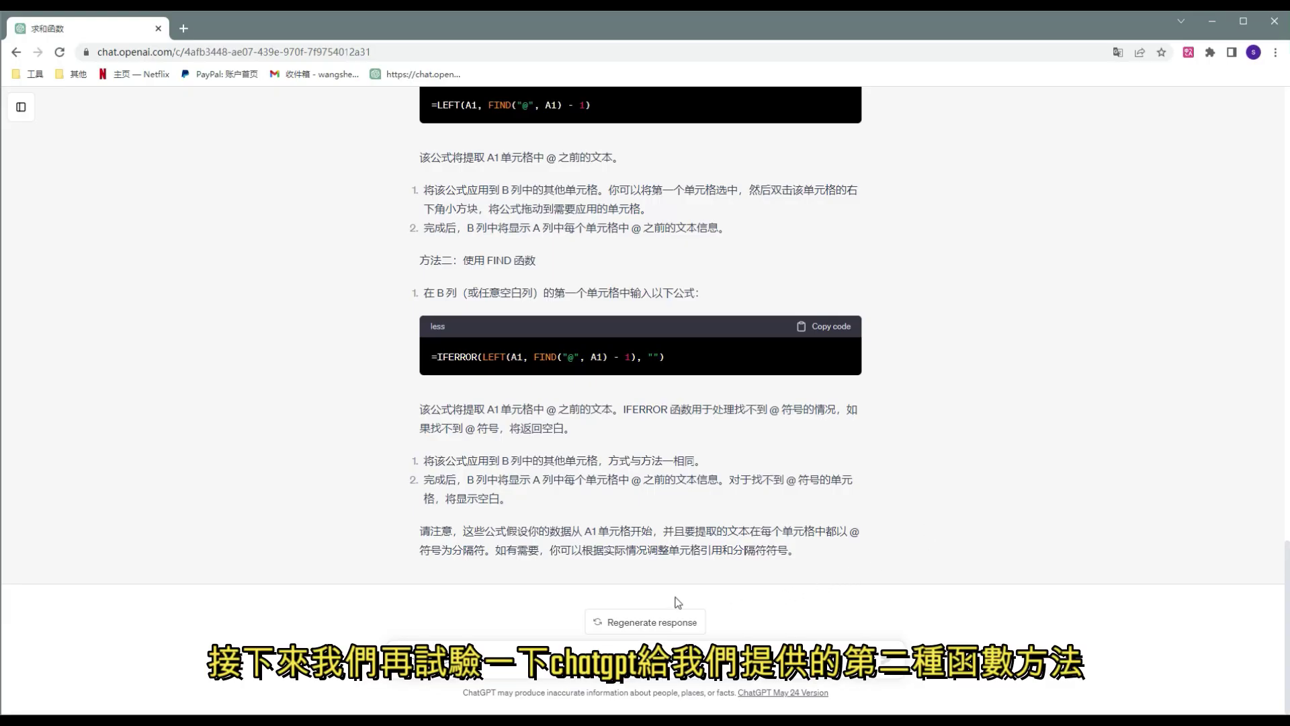
Paste ChatGPT's IFERROR-wrapped formula into D2 and change its A1 reference to A2.
left_click(826, 326)
key("ctrl+v")
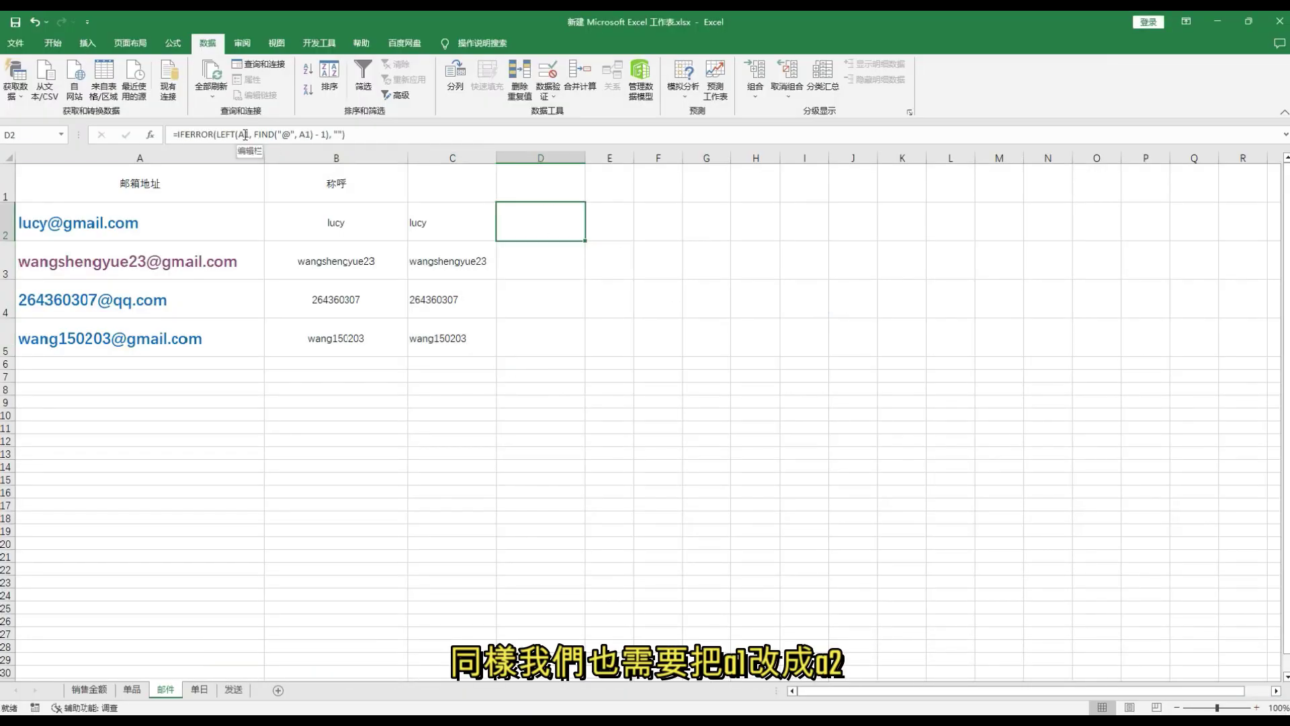
double_click(244, 134)
type("A2")
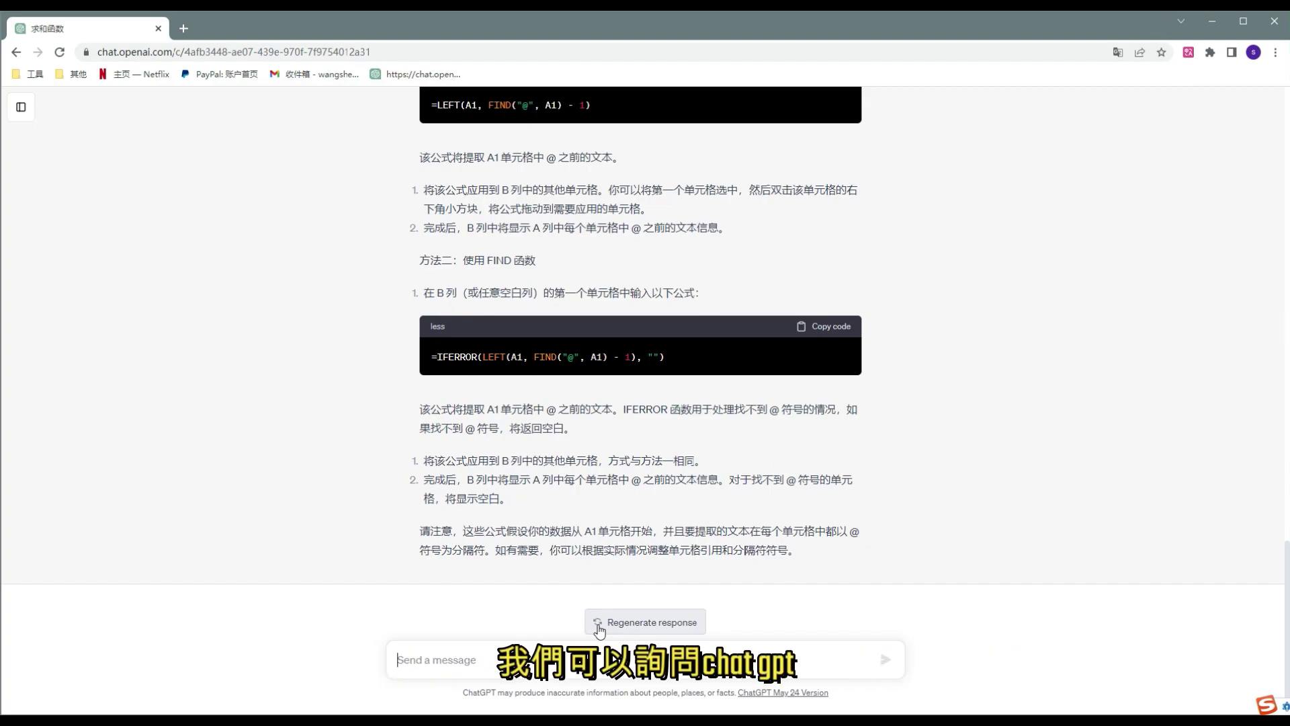
Ask ChatGPT '请帮我解释一下这个函数是如何运作的' to explain how the formula works.
type("请帮我解释一下这个函数是如何运作的")
key("Return")
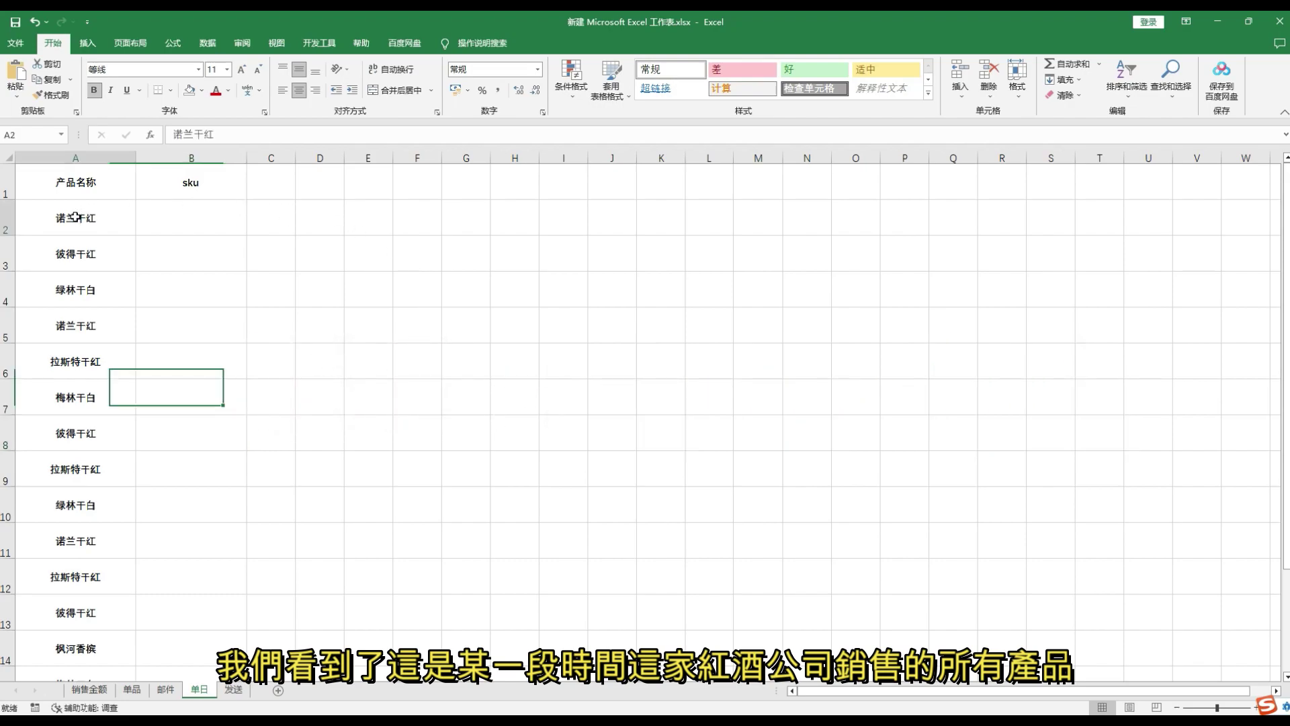
Select the product names in column A and spot the repeated 诺兰干红 in A2, A5 and A11.
left_click_drag(75, 218, 67, 655)
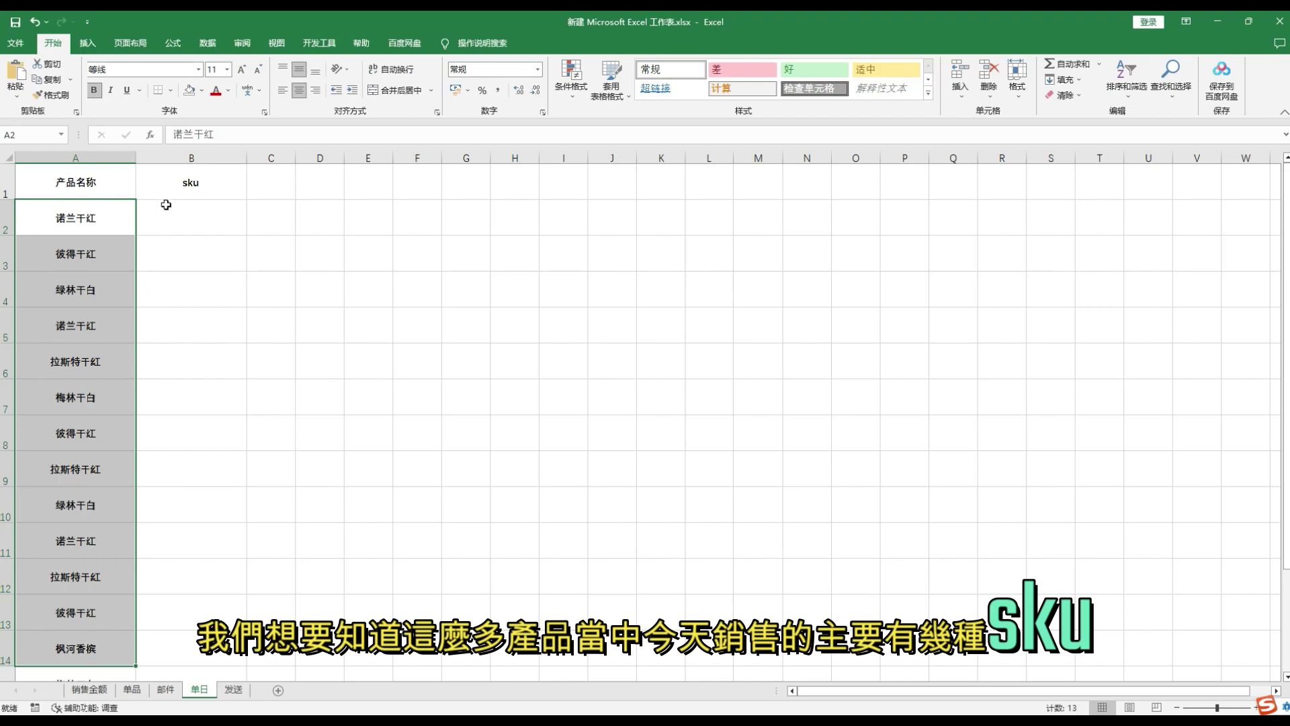
left_click(186, 193)
left_click(186, 211)
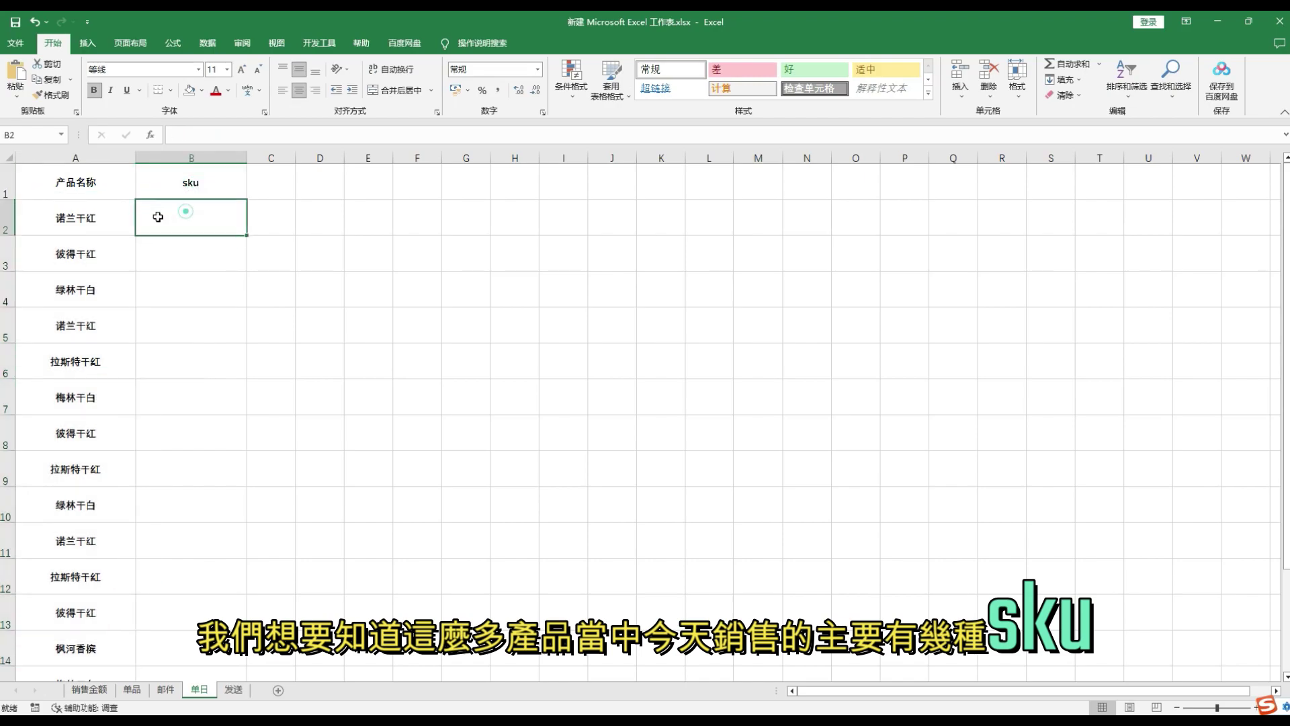
left_click(76, 222)
left_click(71, 325)
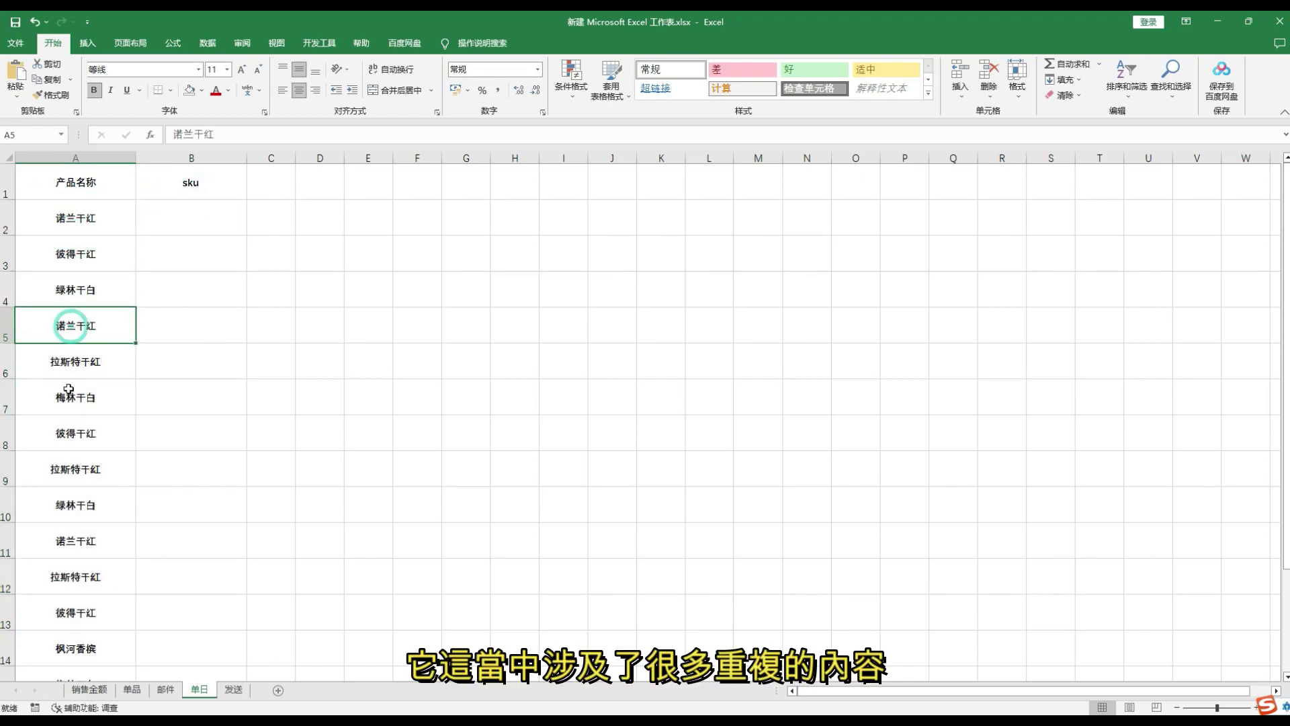
left_click(49, 540)
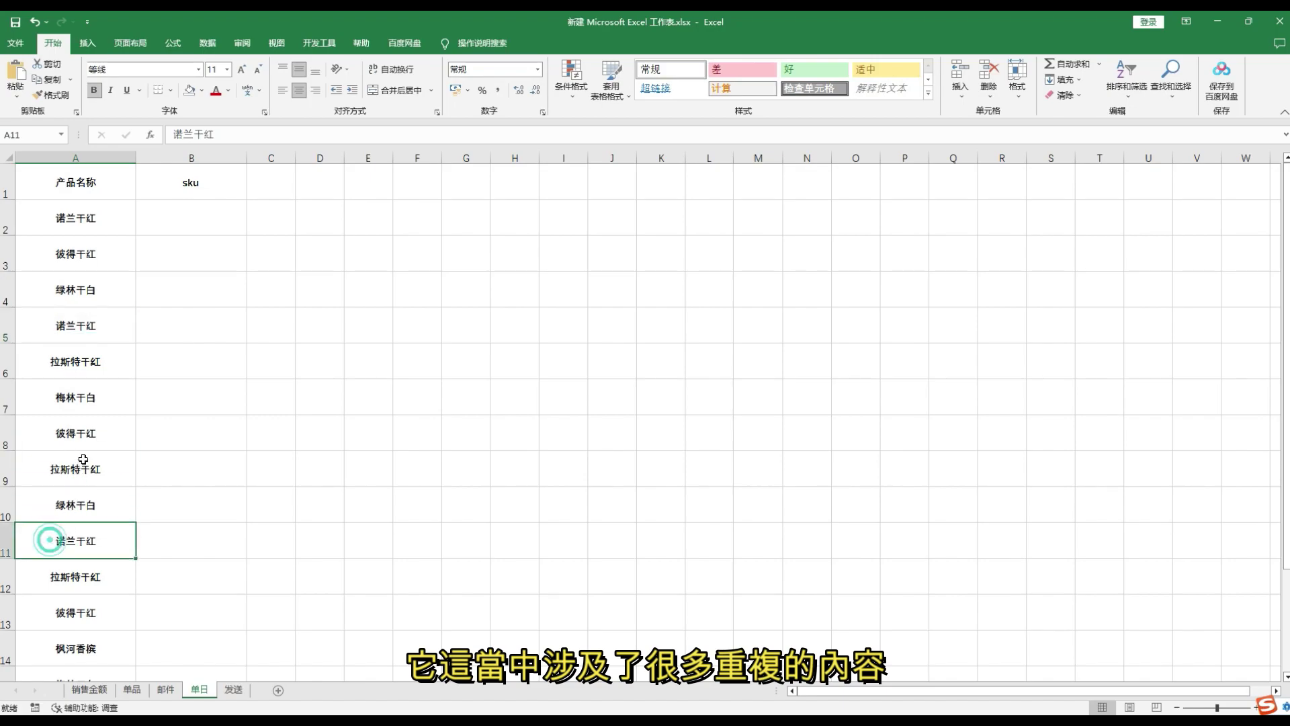
Reselect the column A product list to review its duplicates, then move to B2.
mouse_move(94, 218)
left_mouse_down()
mouse_move(90, 672)
mouse_move(74, 633)
left_mouse_up()
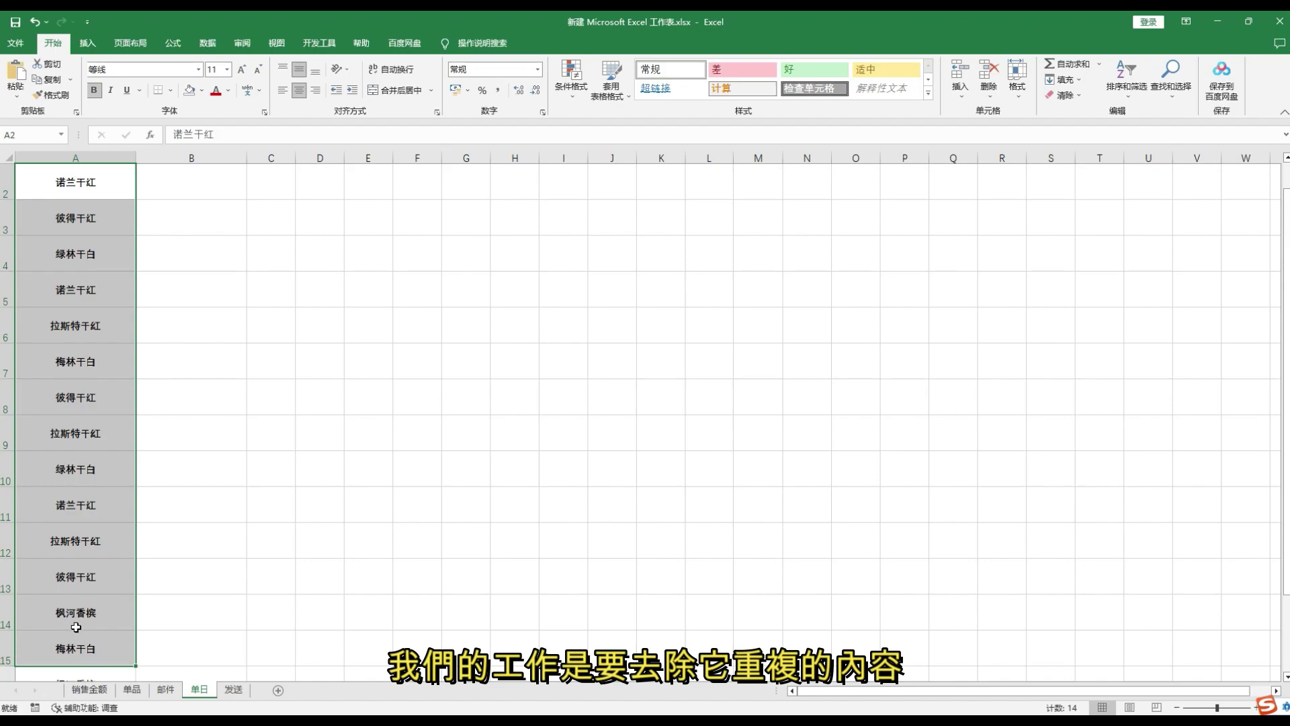
scroll(134, 571, "up", 1)
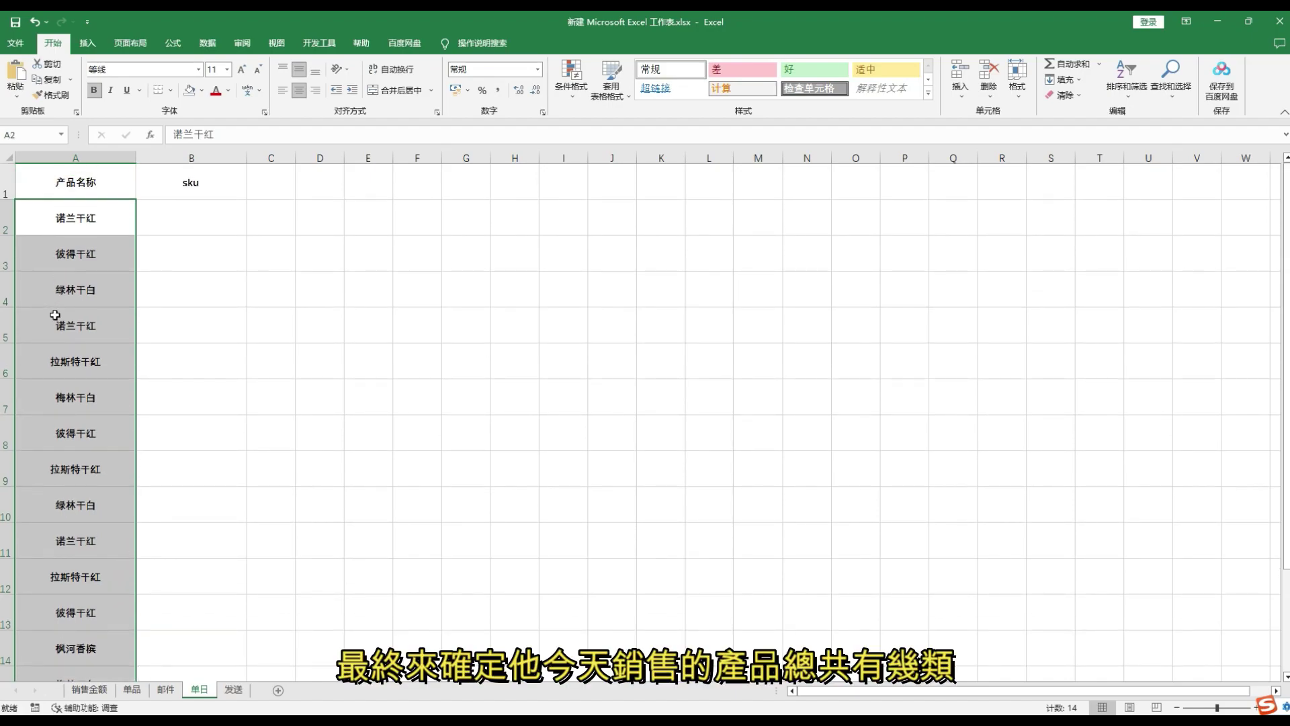
scroll(64, 329, "down", 3)
scroll(64, 336, "up", 3)
scroll(67, 363, "down", 2)
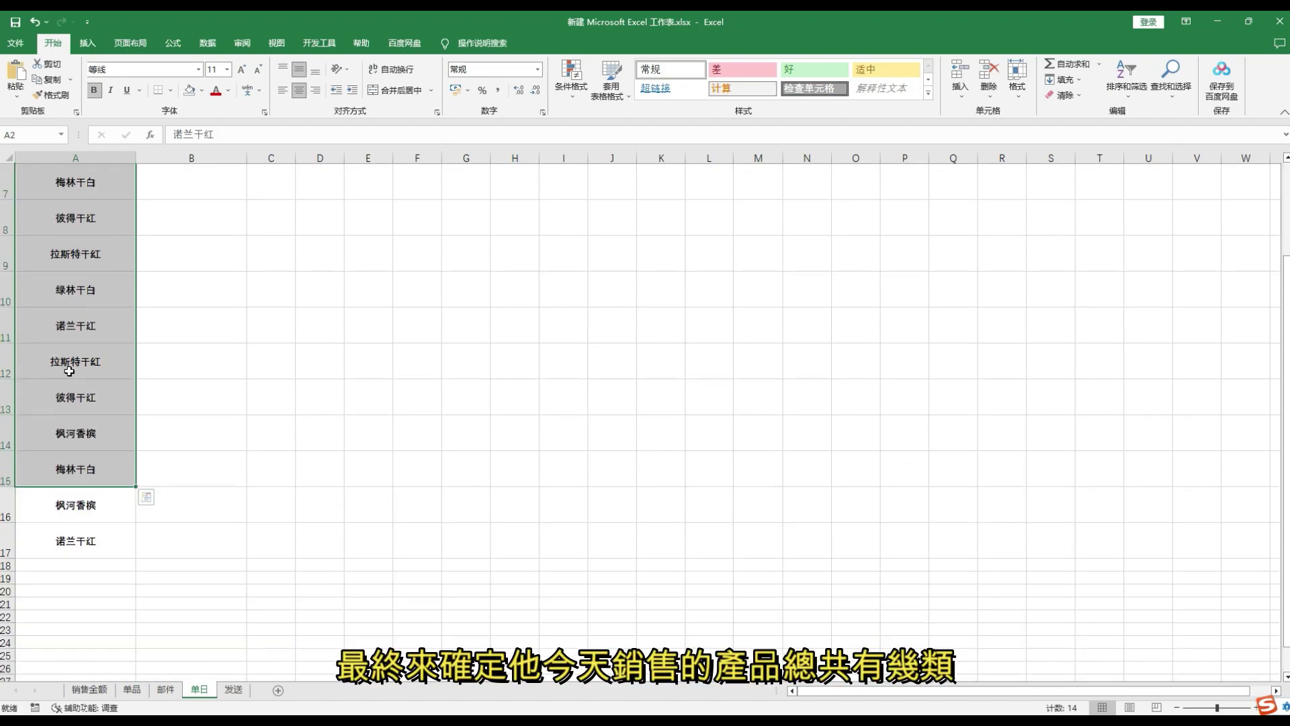
scroll(95, 511, "up", 1)
scroll(95, 511, "up", 2)
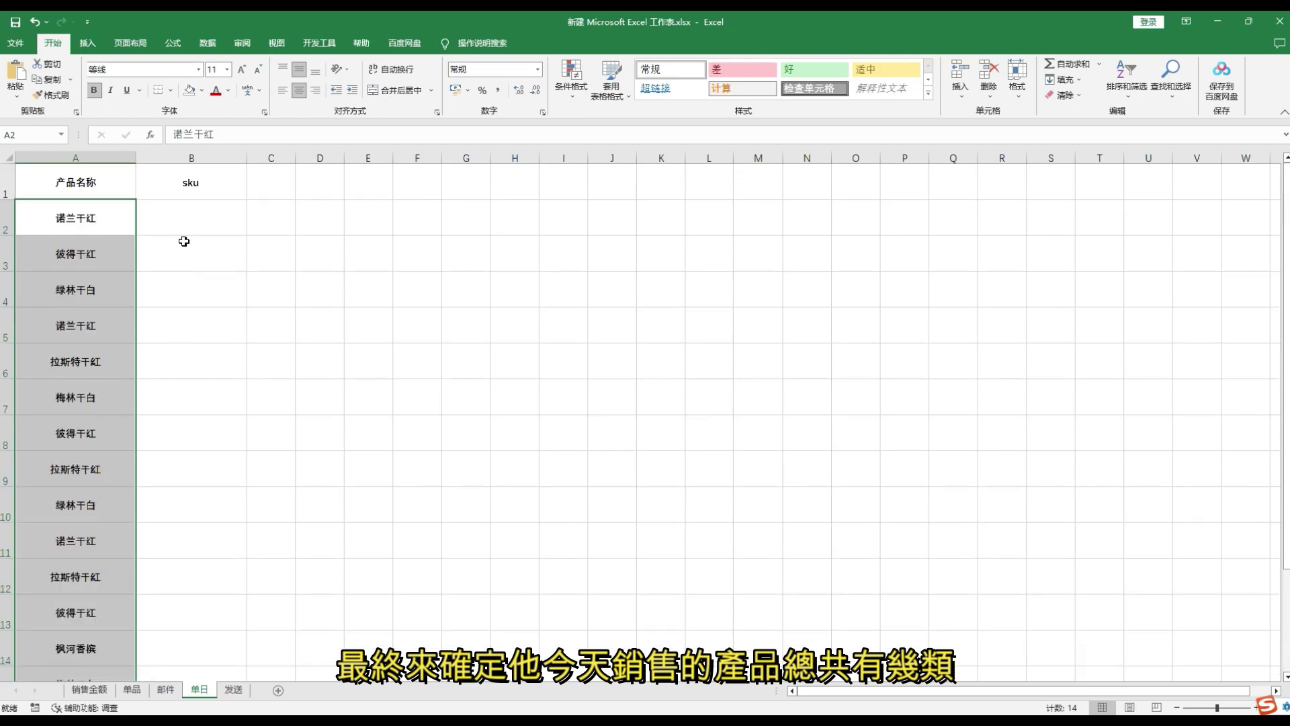
key("Right")
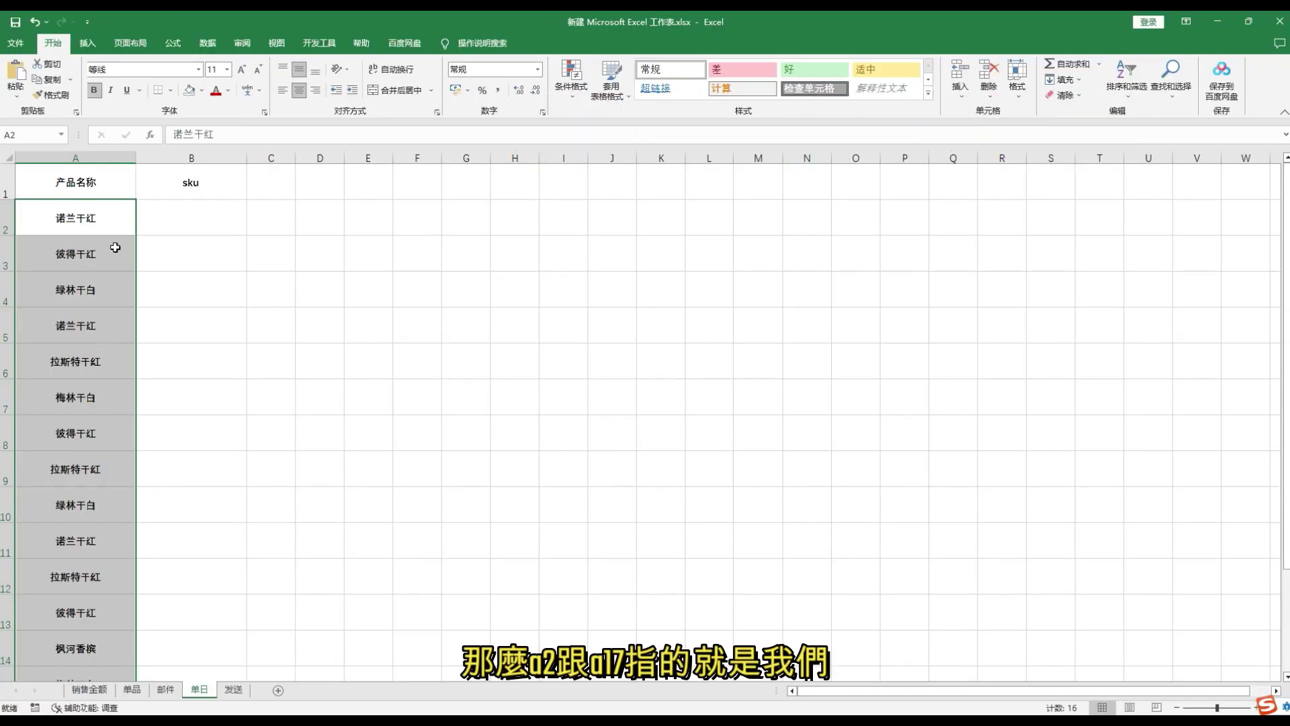
Select A2:A17 and copy ChatGPT's =SUMPRODUCT(1/COUNTIF(A2:A17,A2:A17)) distinct-count formula.
left_click(103, 232)
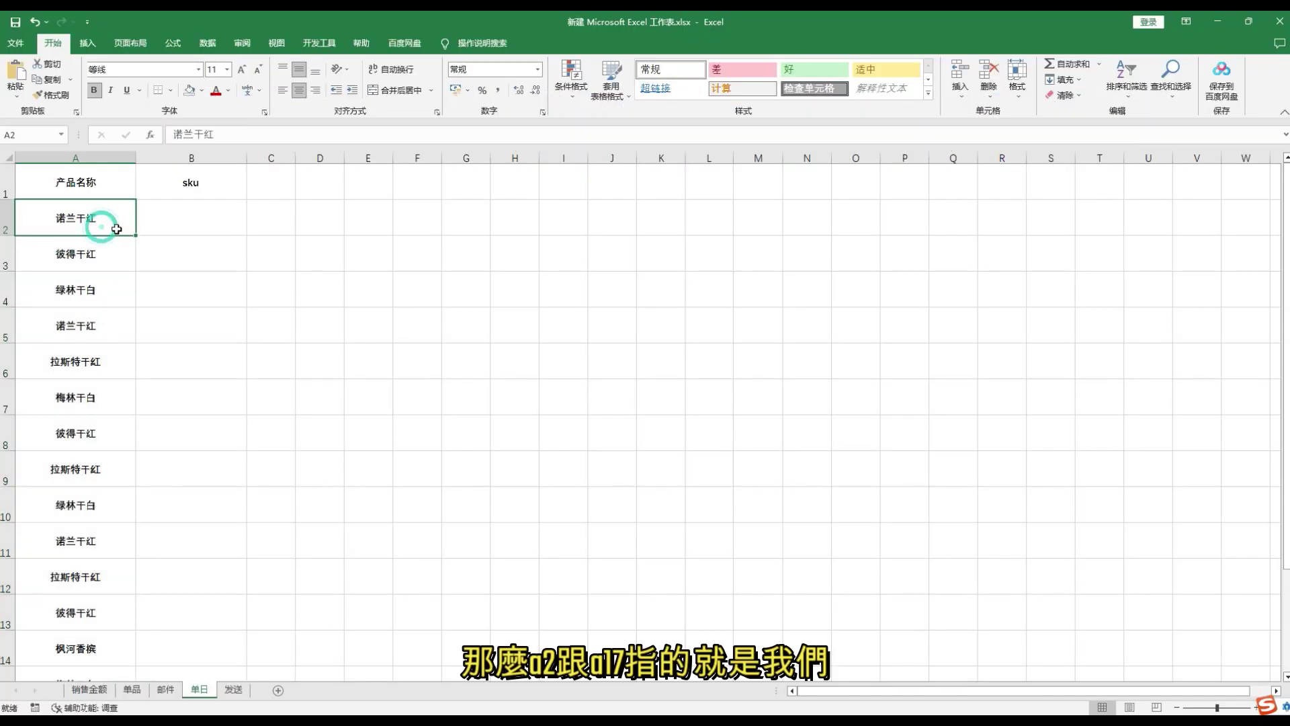
left_click_drag(103, 232, 102, 615)
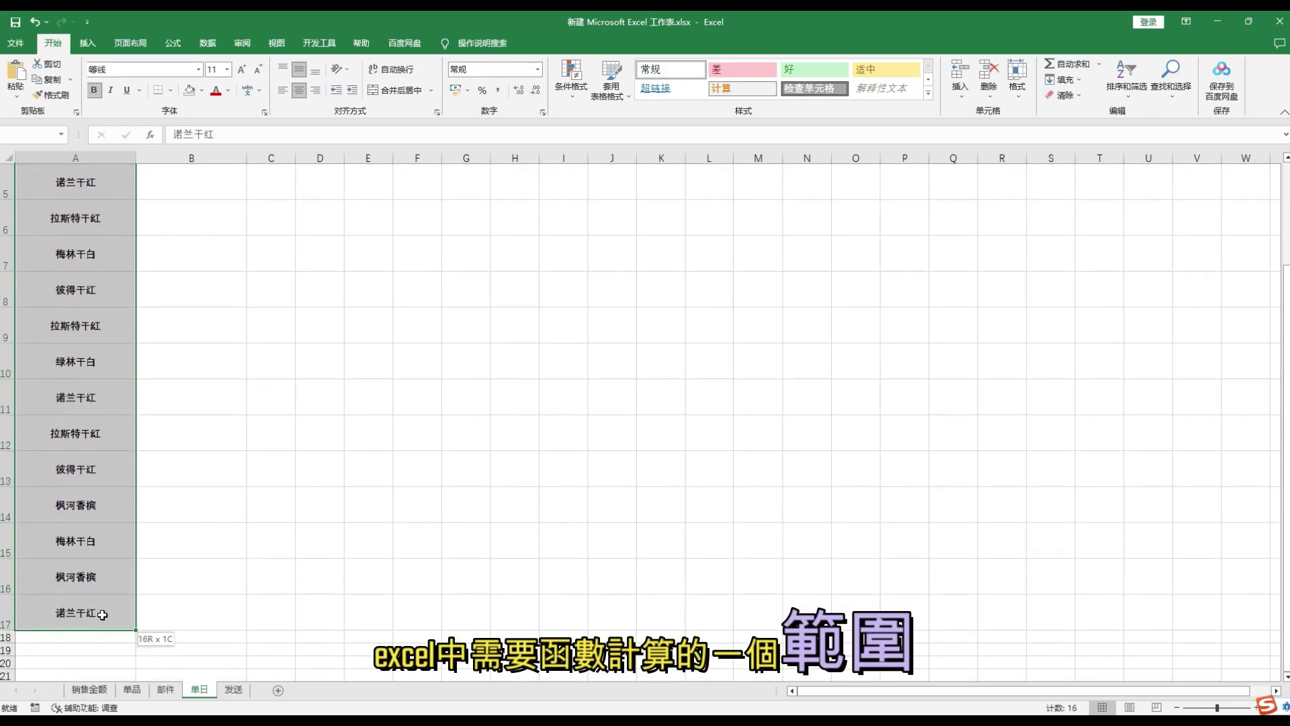
scroll(168, 591, "up", 2)
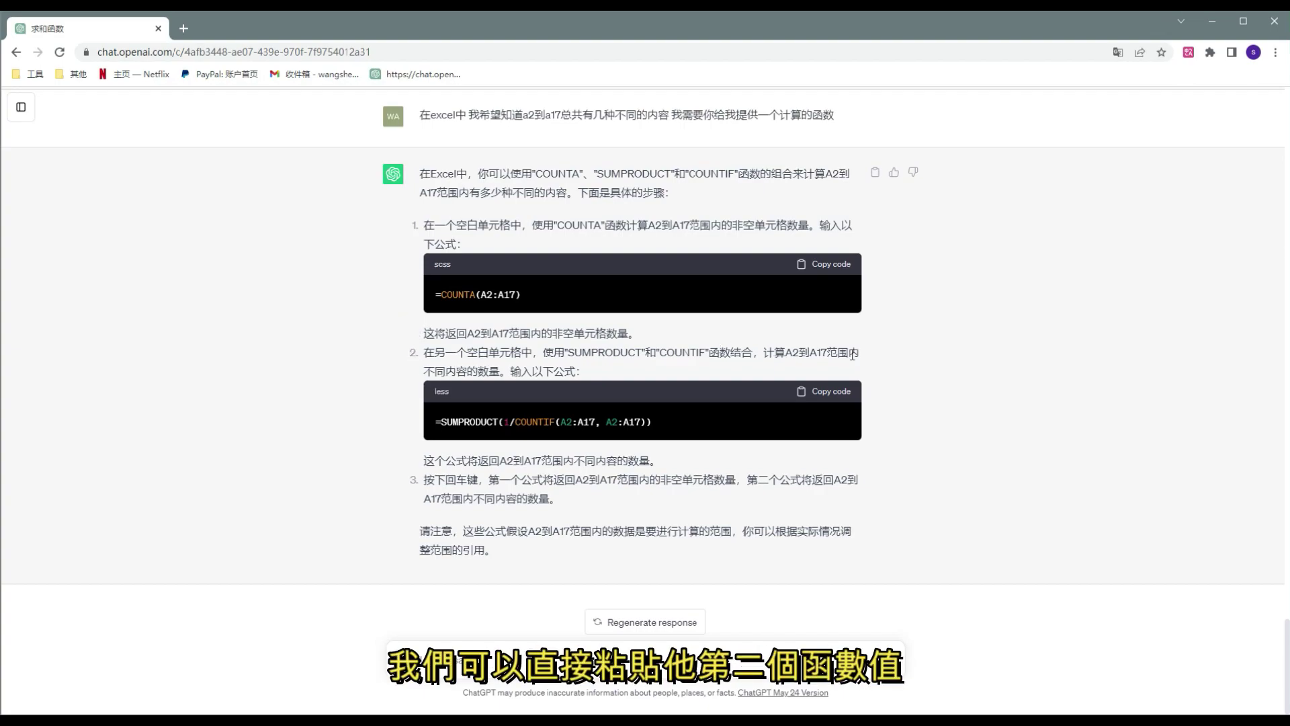
left_click(849, 399)
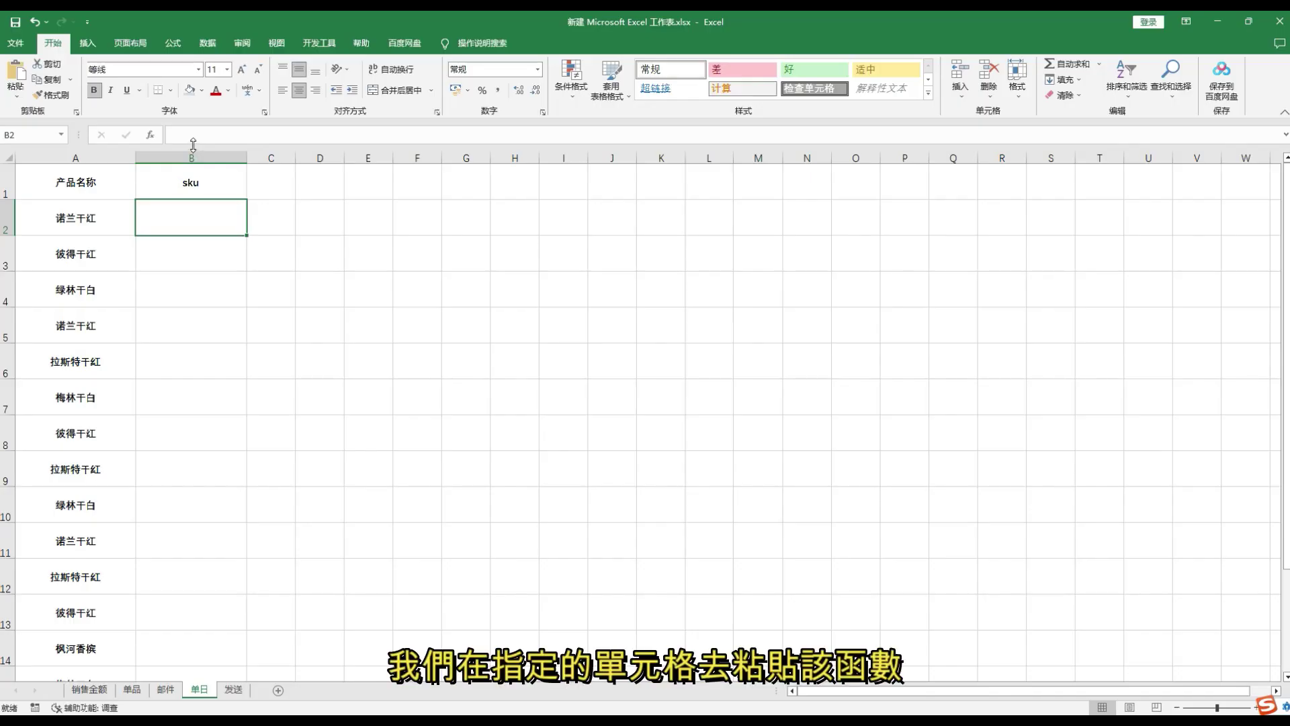
left_click(257, 186)
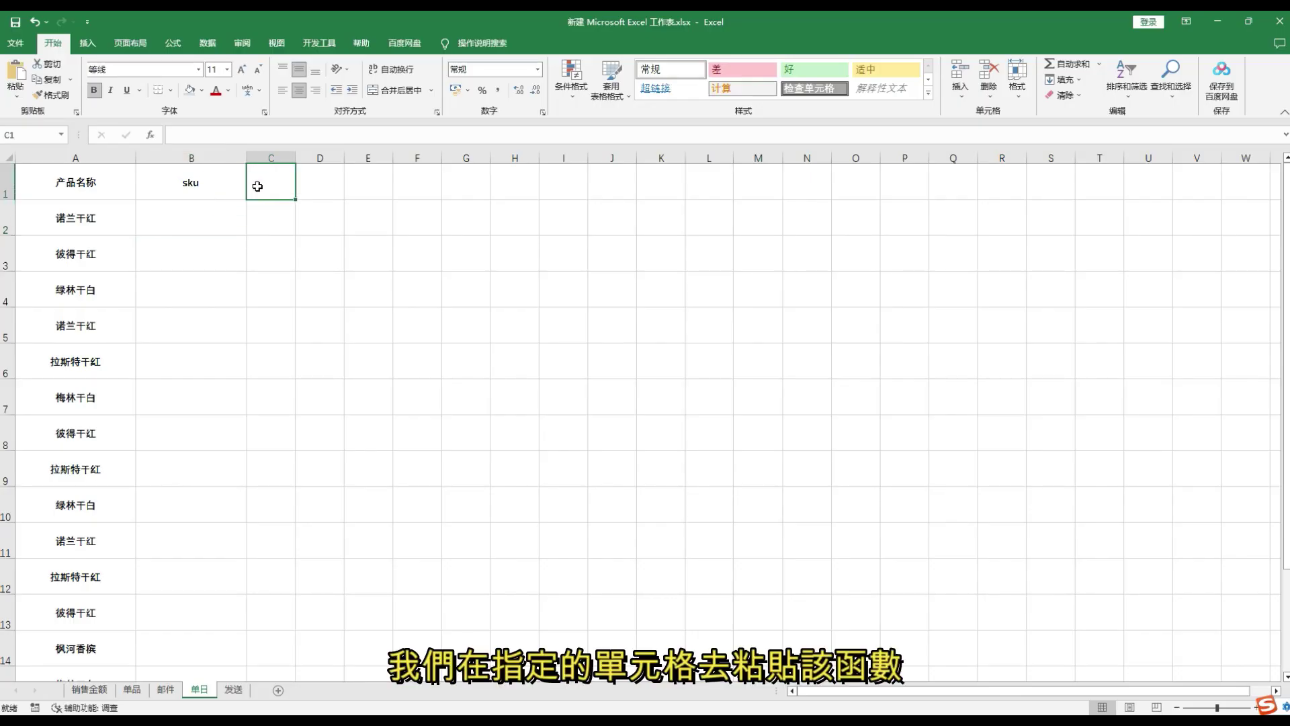
Paste the SUMPRODUCT formula into B2 so it shows 6 distinct products.
left_click(214, 202)
left_click(196, 135)
key("ctrl+v")
left_click(272, 284)
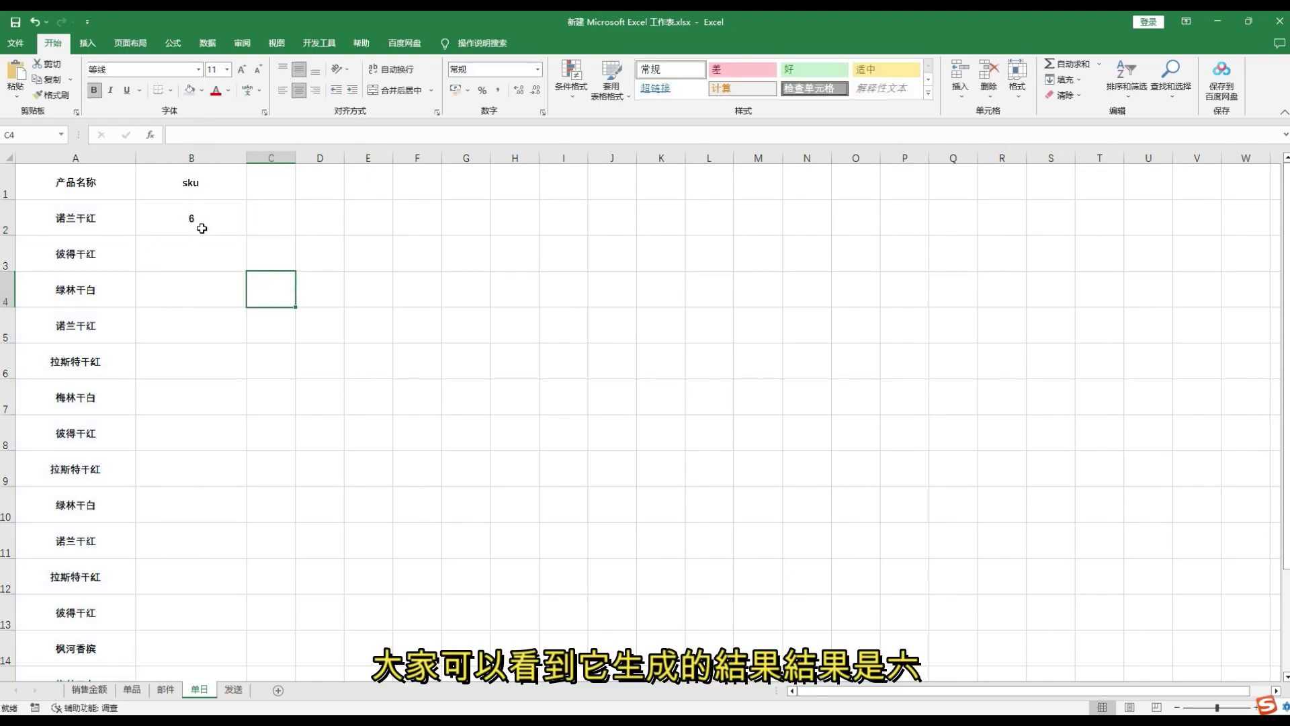
left_click(202, 228)
Verify the count by selecting every 诺兰干红 in A2, A5, A11 and A17, then recheck B2.
left_click(74, 222)
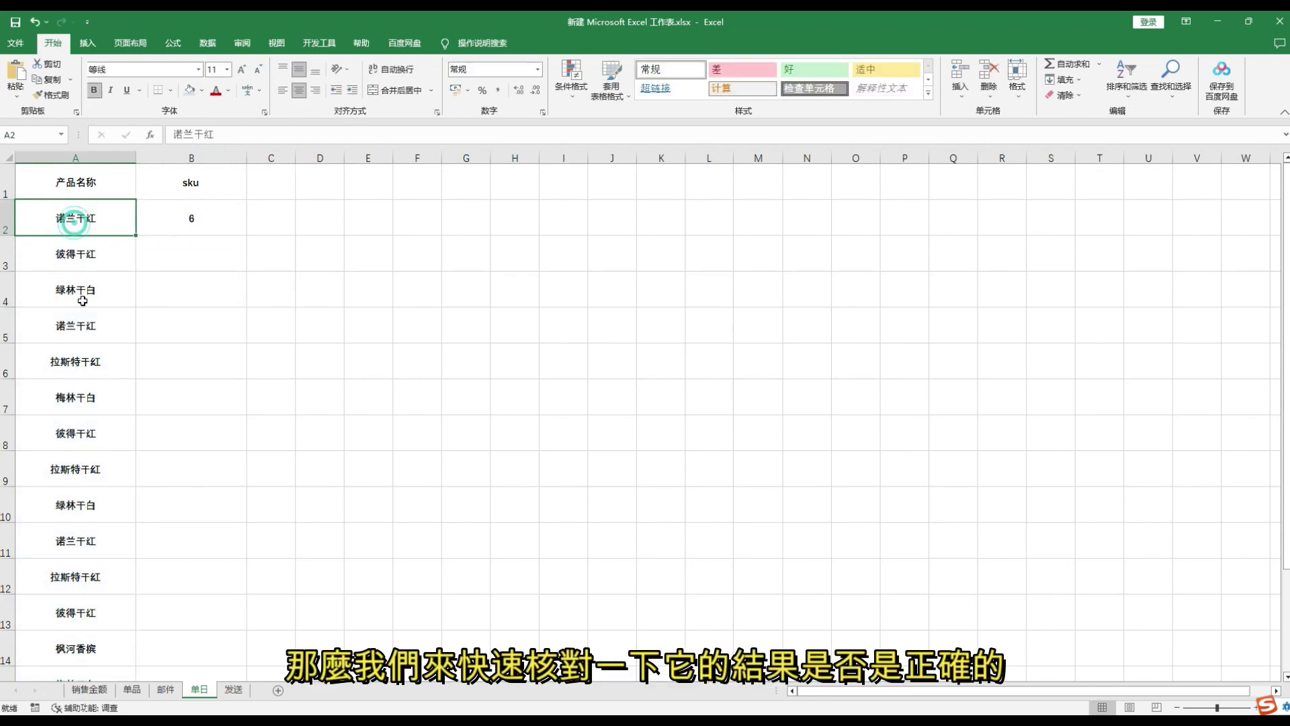
left_click(79, 328, "ctrl")
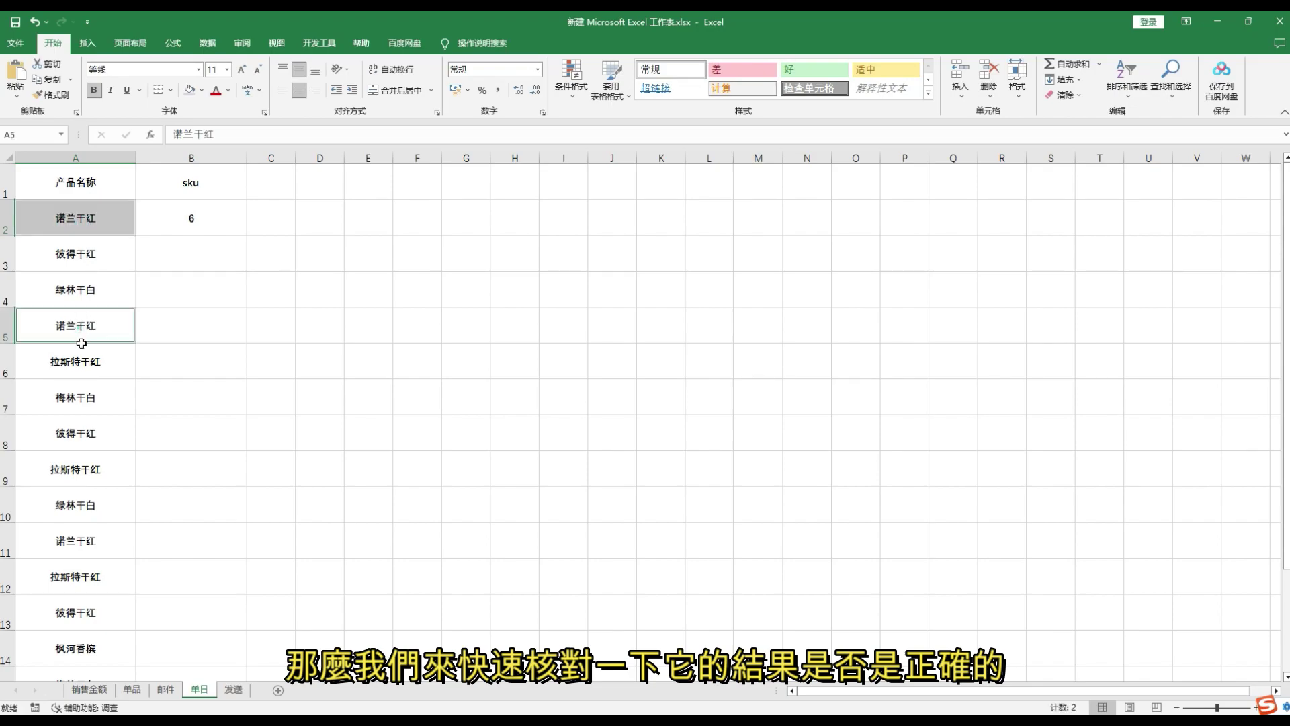
left_click(60, 539, "ctrl")
scroll(60, 538, "down", 1)
scroll(79, 564, "down", 1)
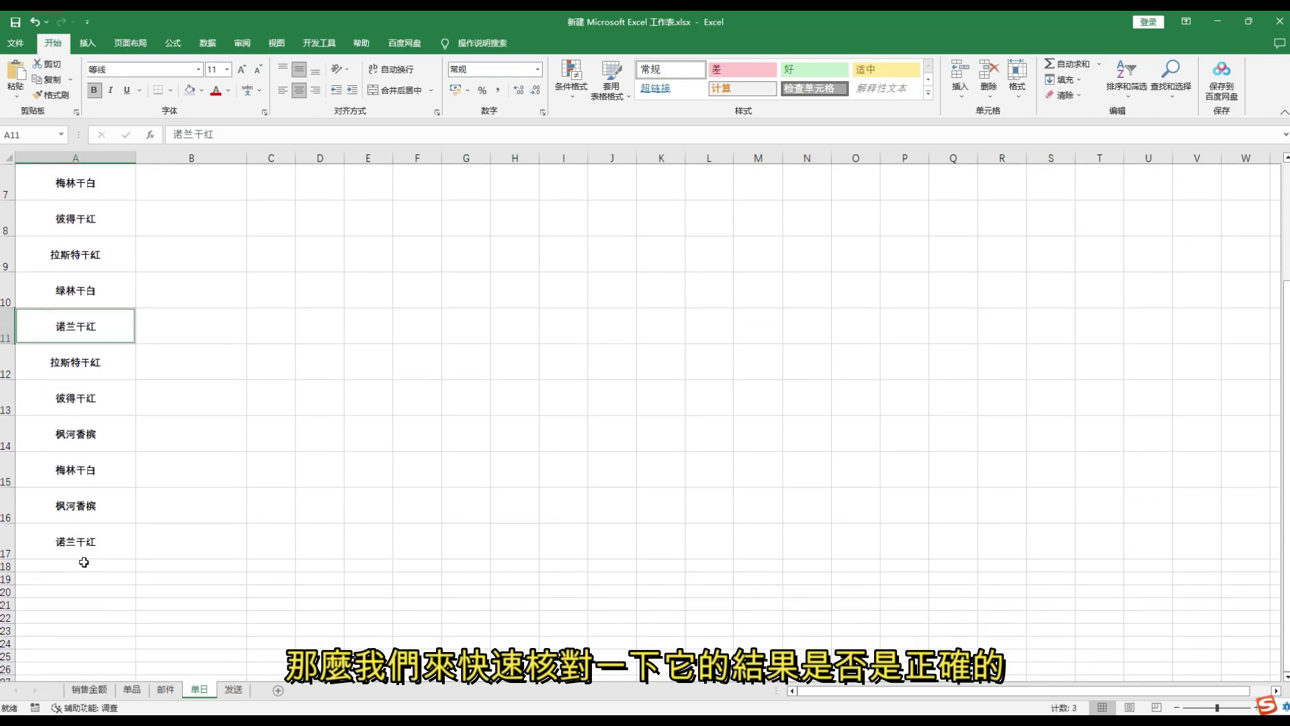
left_click(77, 541, "ctrl")
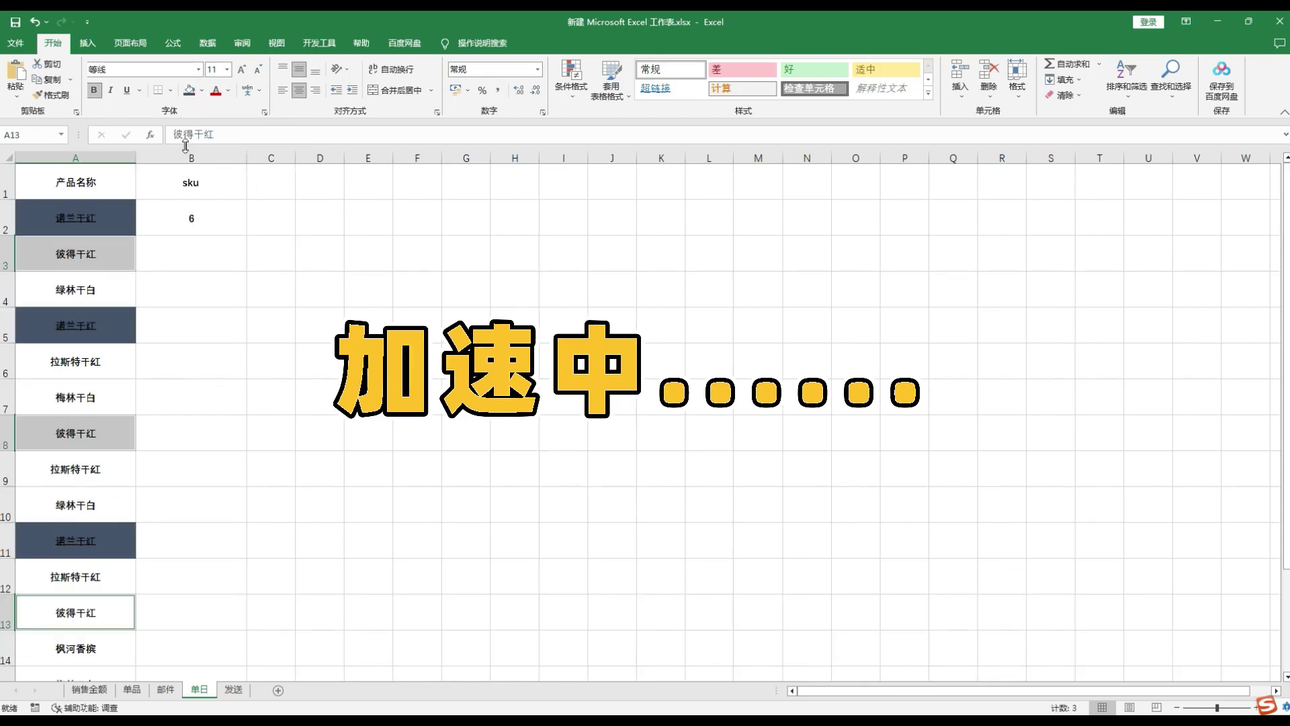
scroll(218, 166, "up", 2)
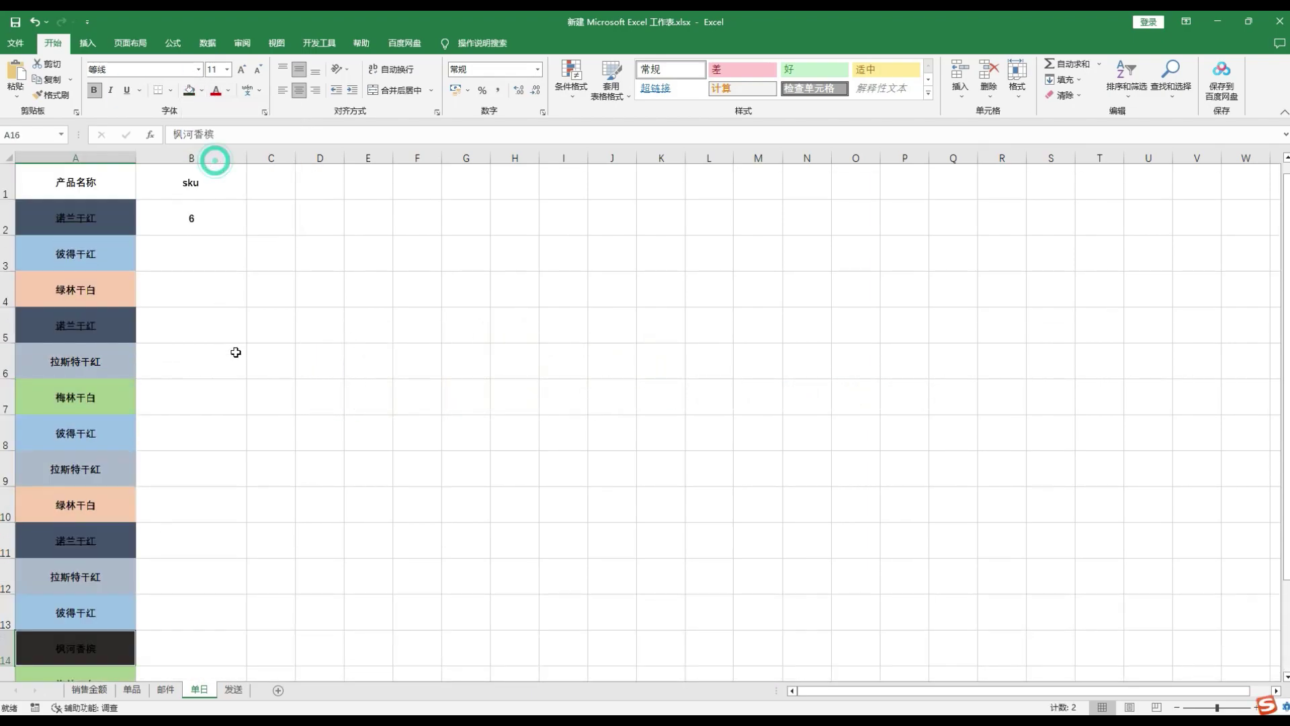
left_click(195, 215)
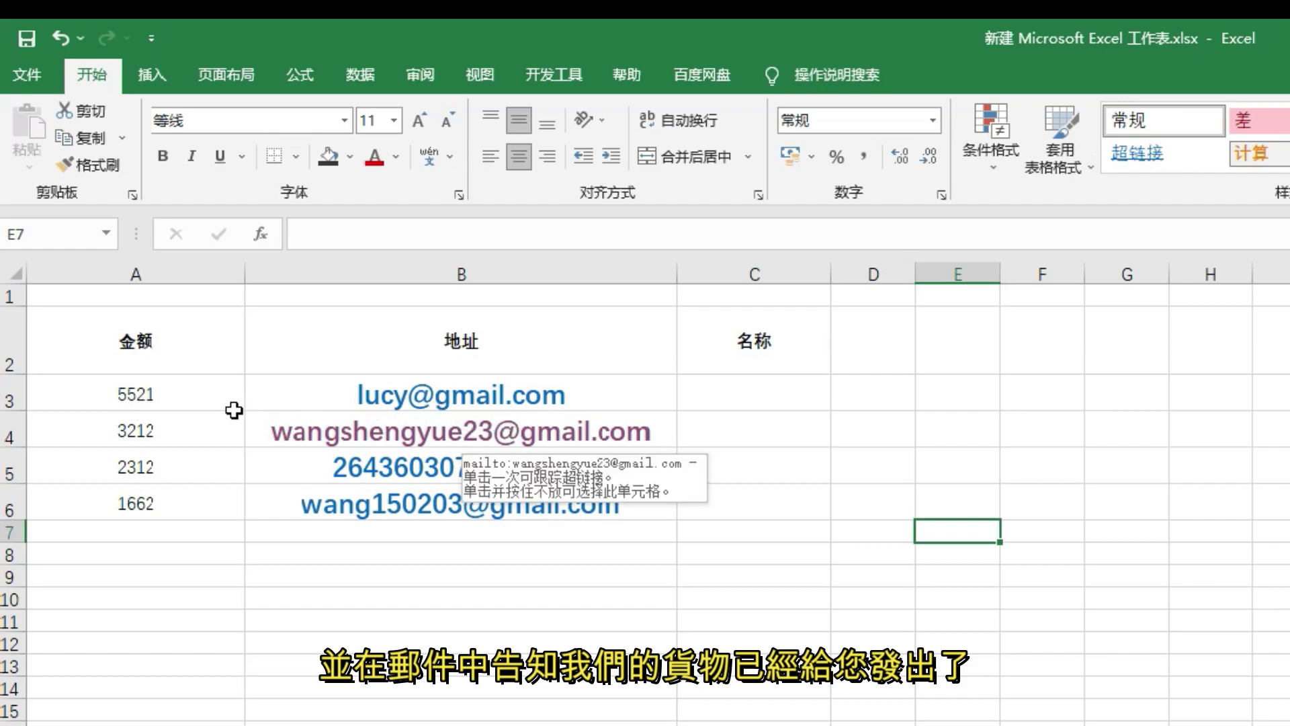
left_click(173, 391)
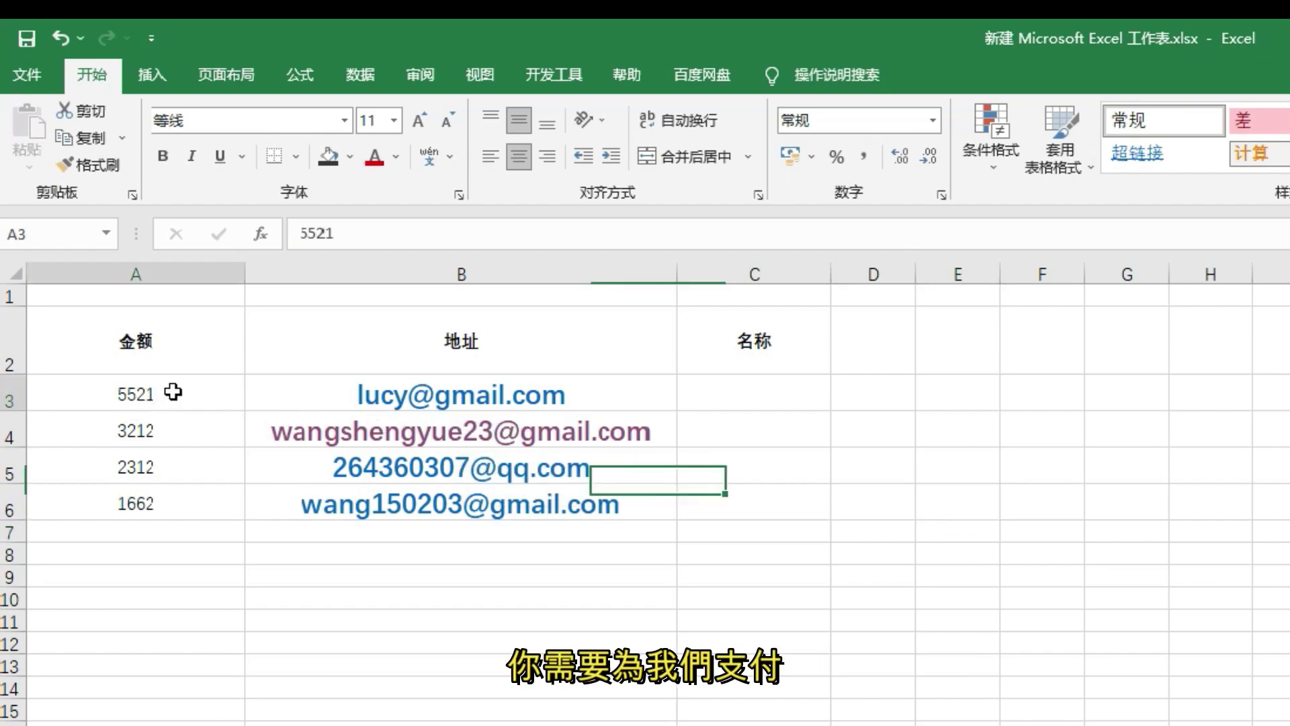
left_click(159, 430)
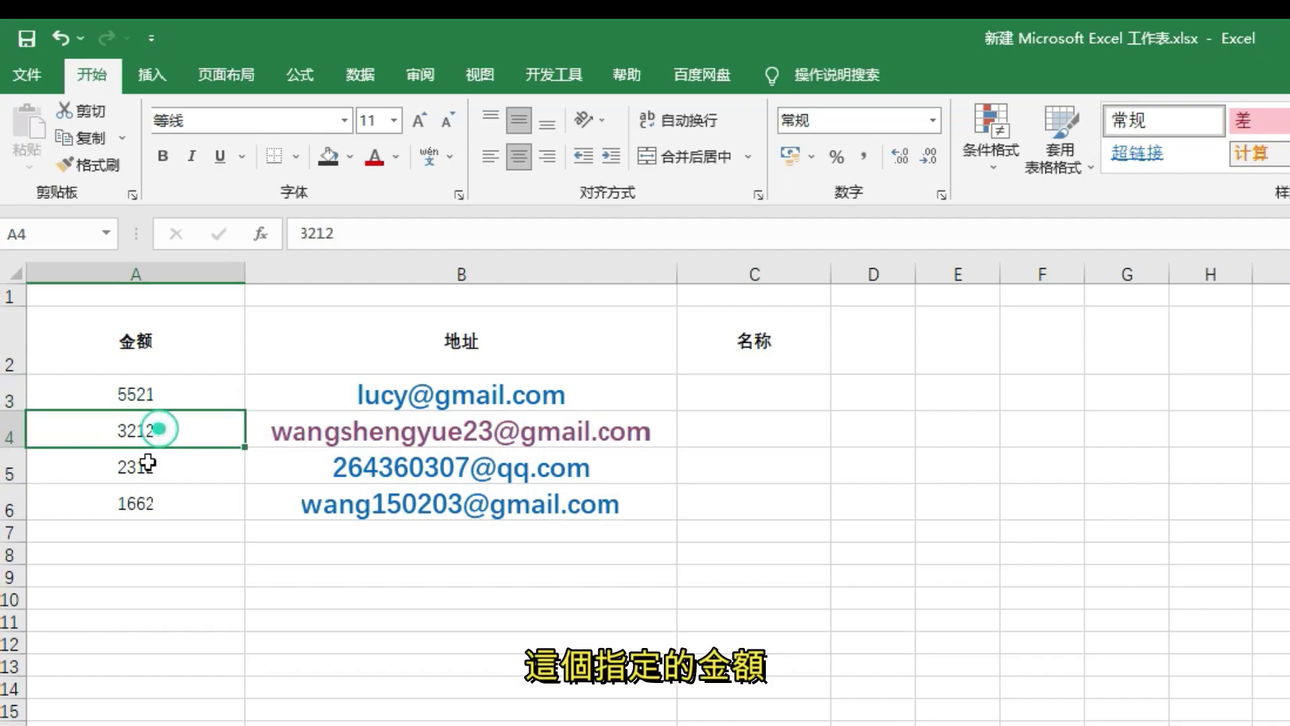
left_click(143, 464)
left_click(158, 502)
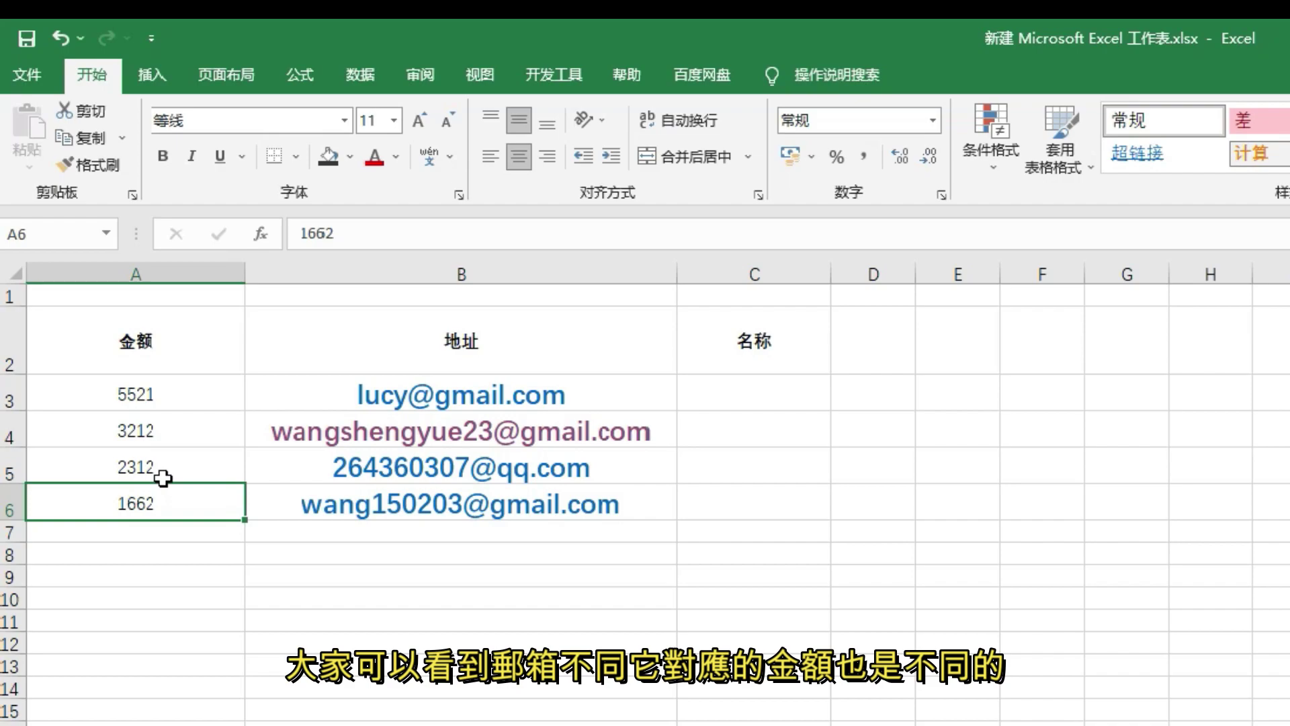
left_click(756, 599)
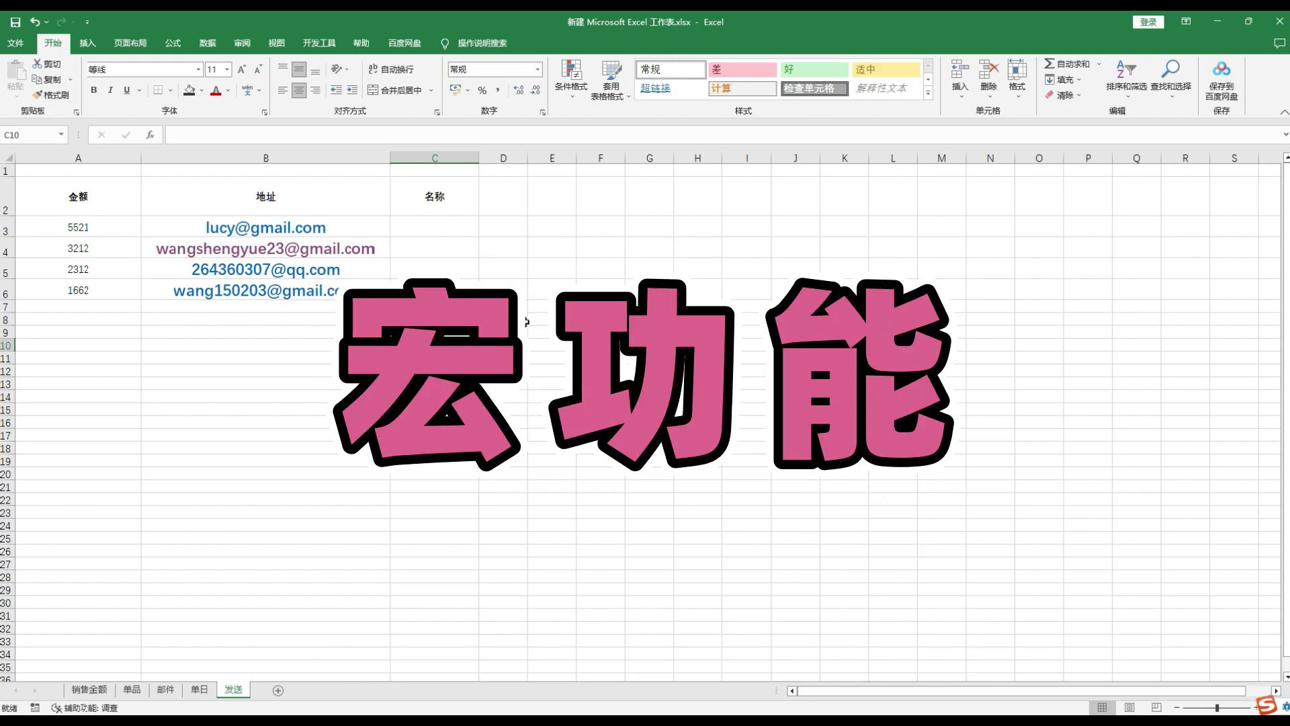
Tick 开发工具 in the 自定义功能区 ribbon settings to enable the Developer tab.
left_click(541, 288)
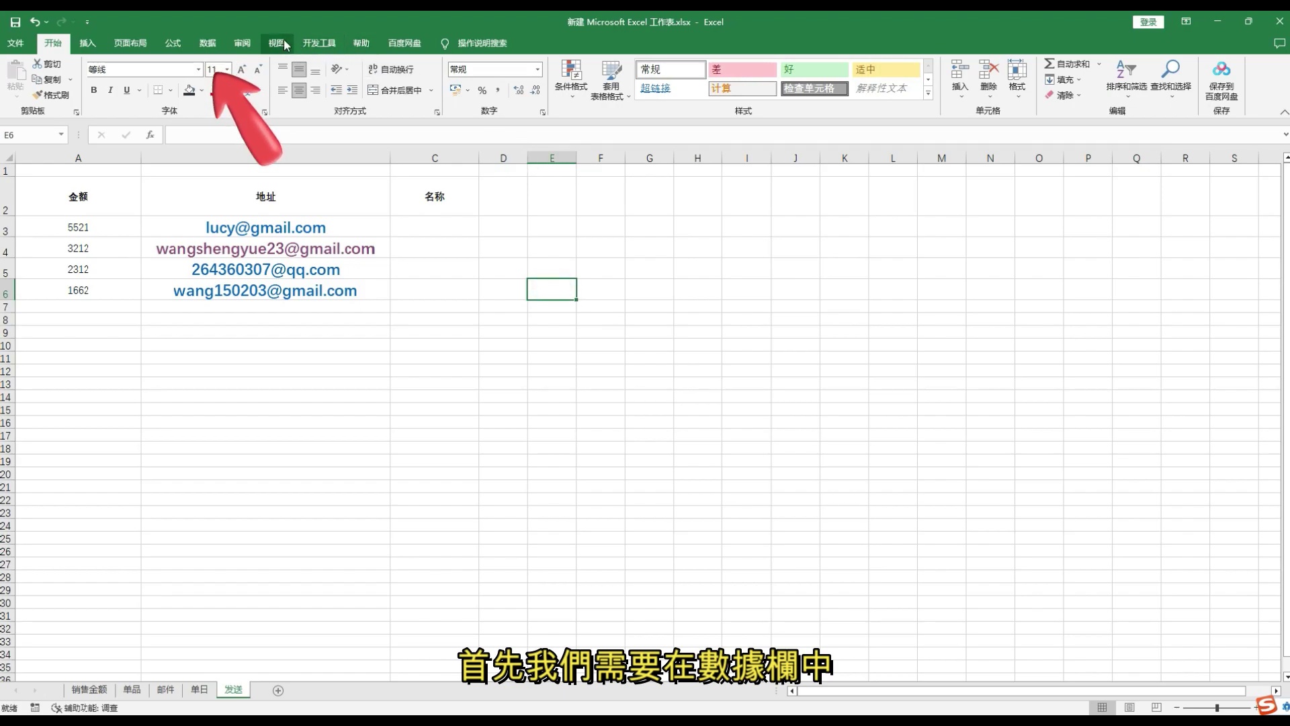
left_click(208, 43)
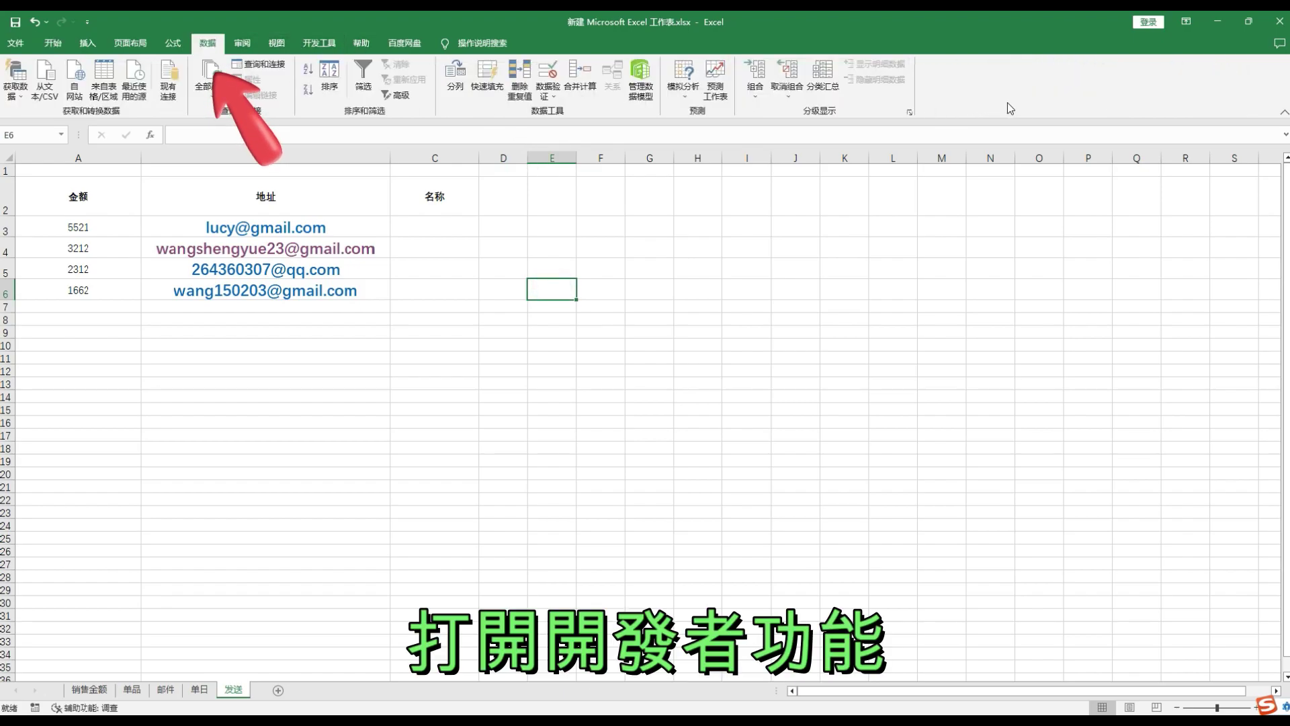
right_click(984, 90)
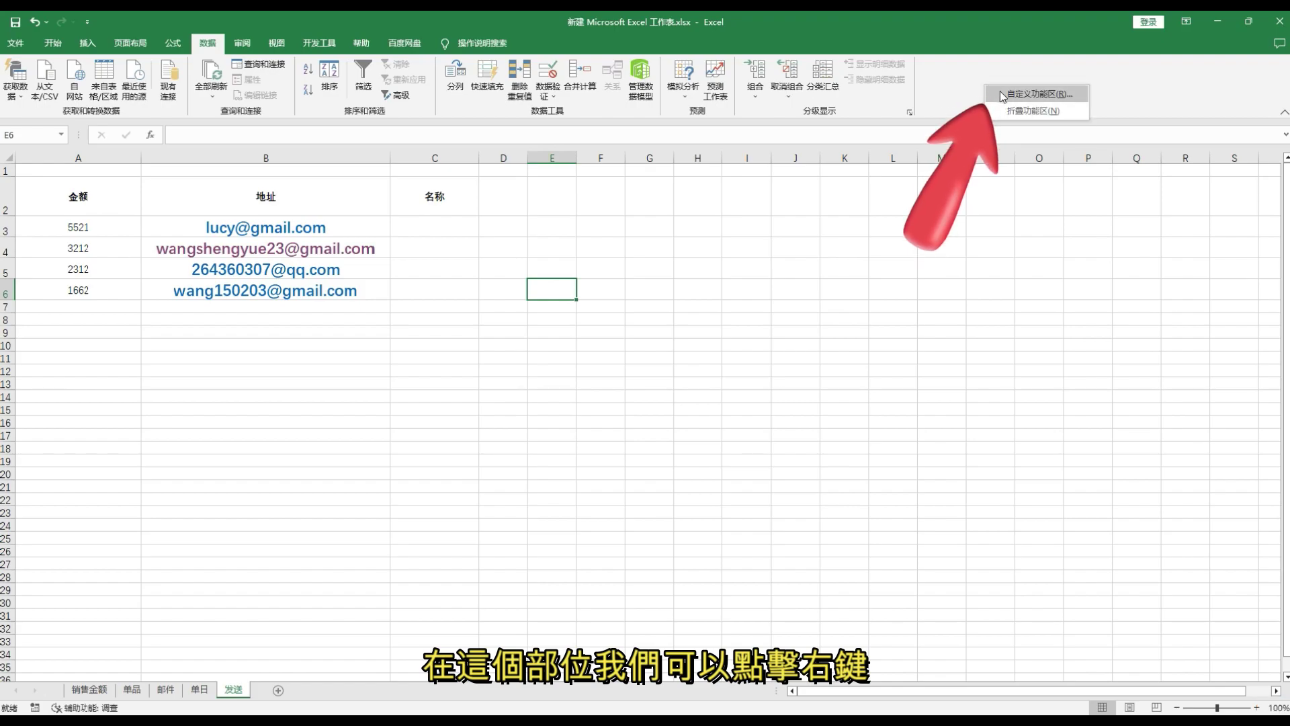
left_click(1000, 94)
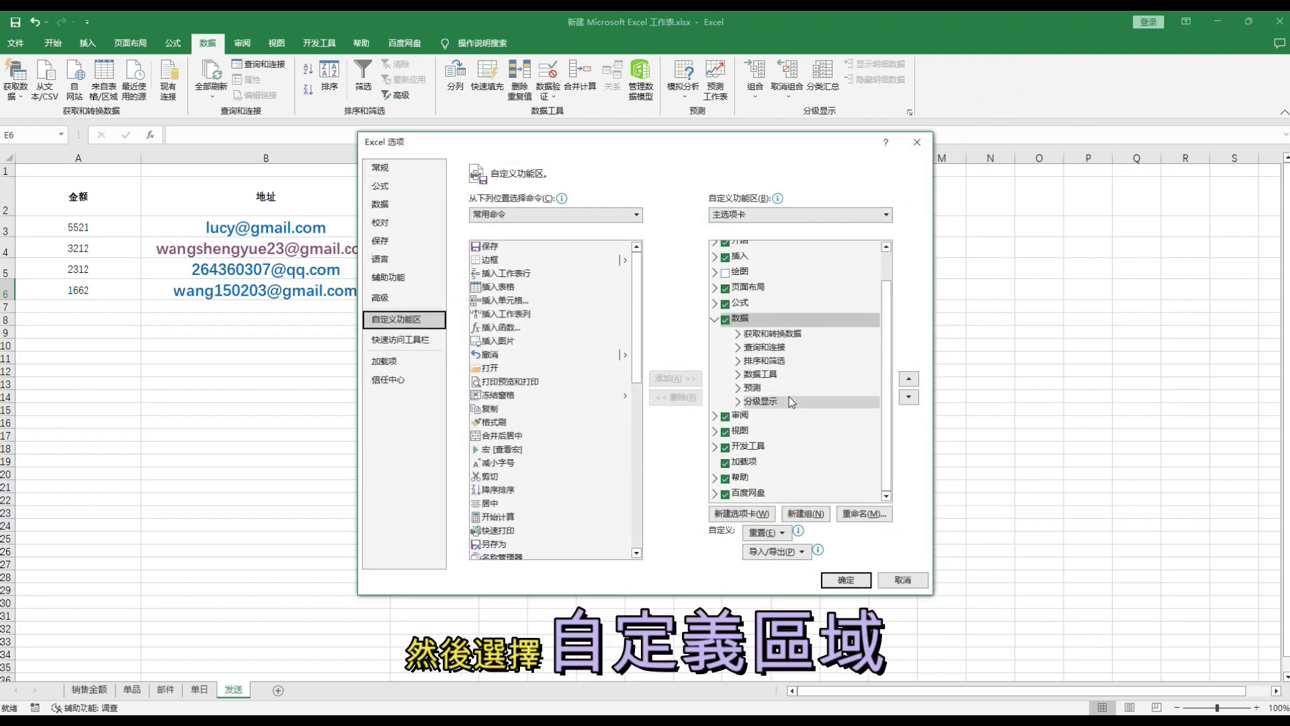
left_click(725, 446)
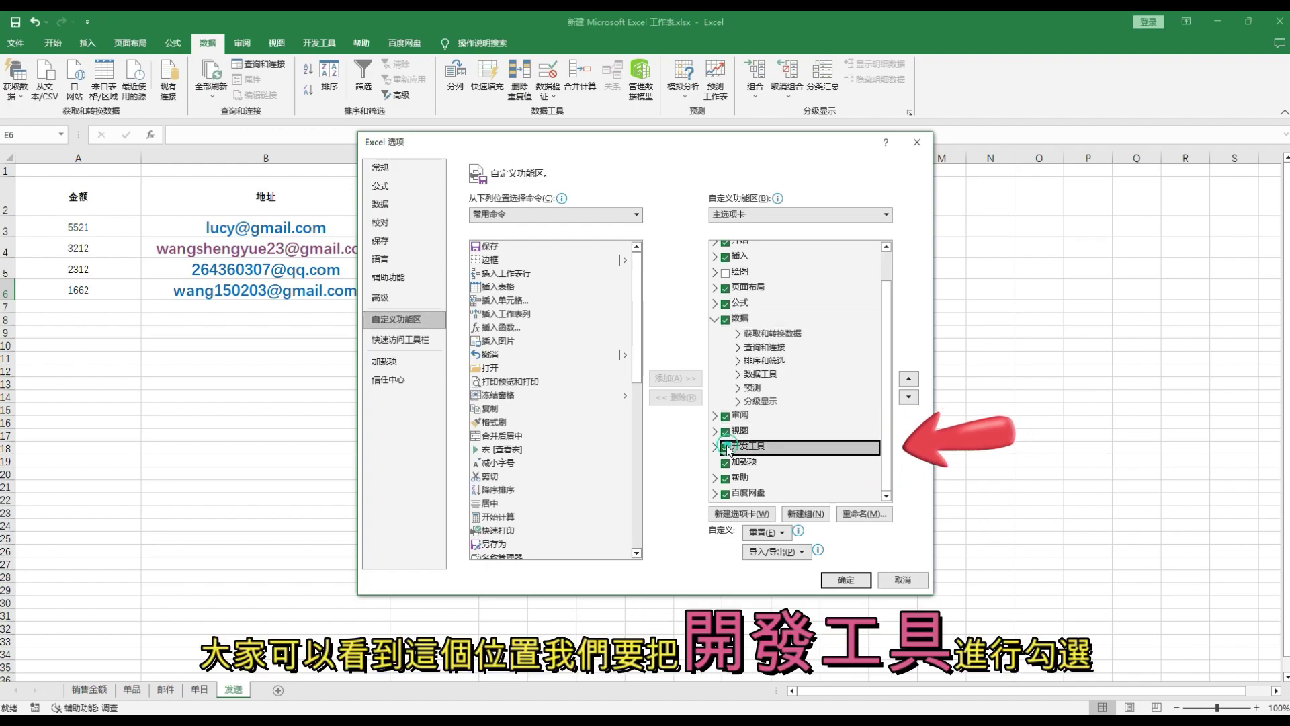
left_click(725, 446)
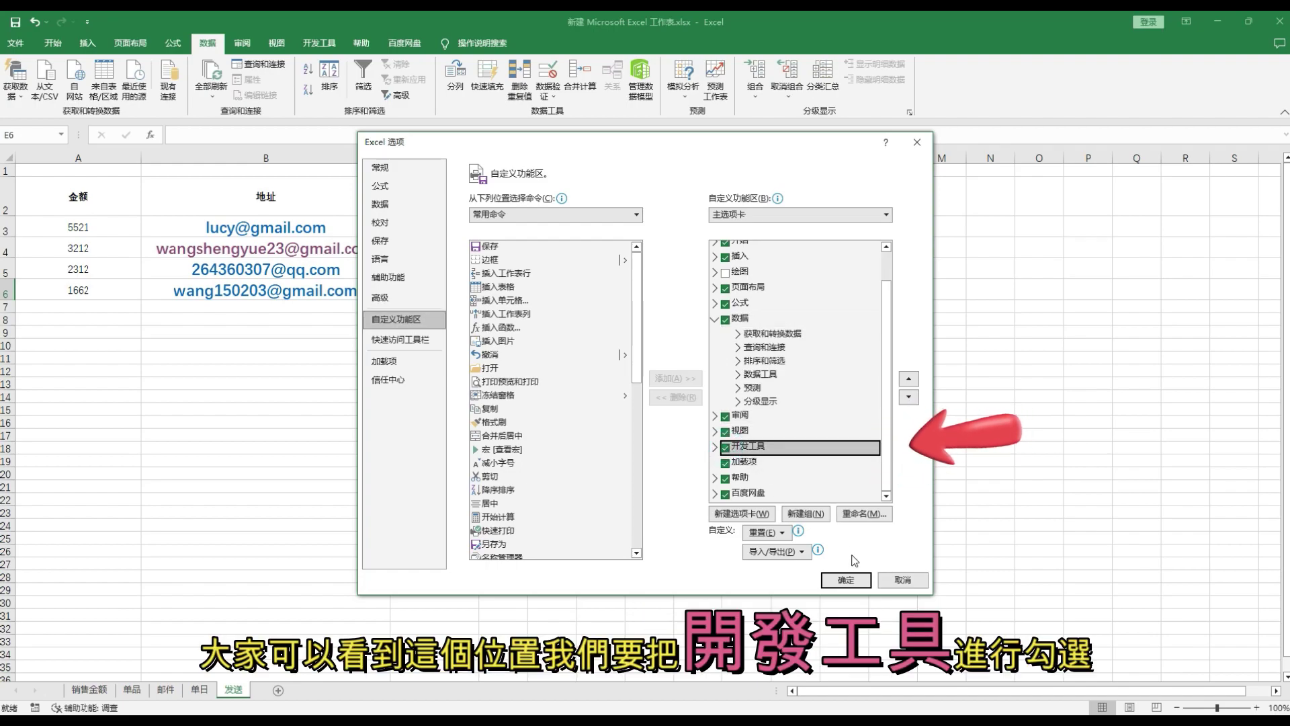
left_click(852, 582)
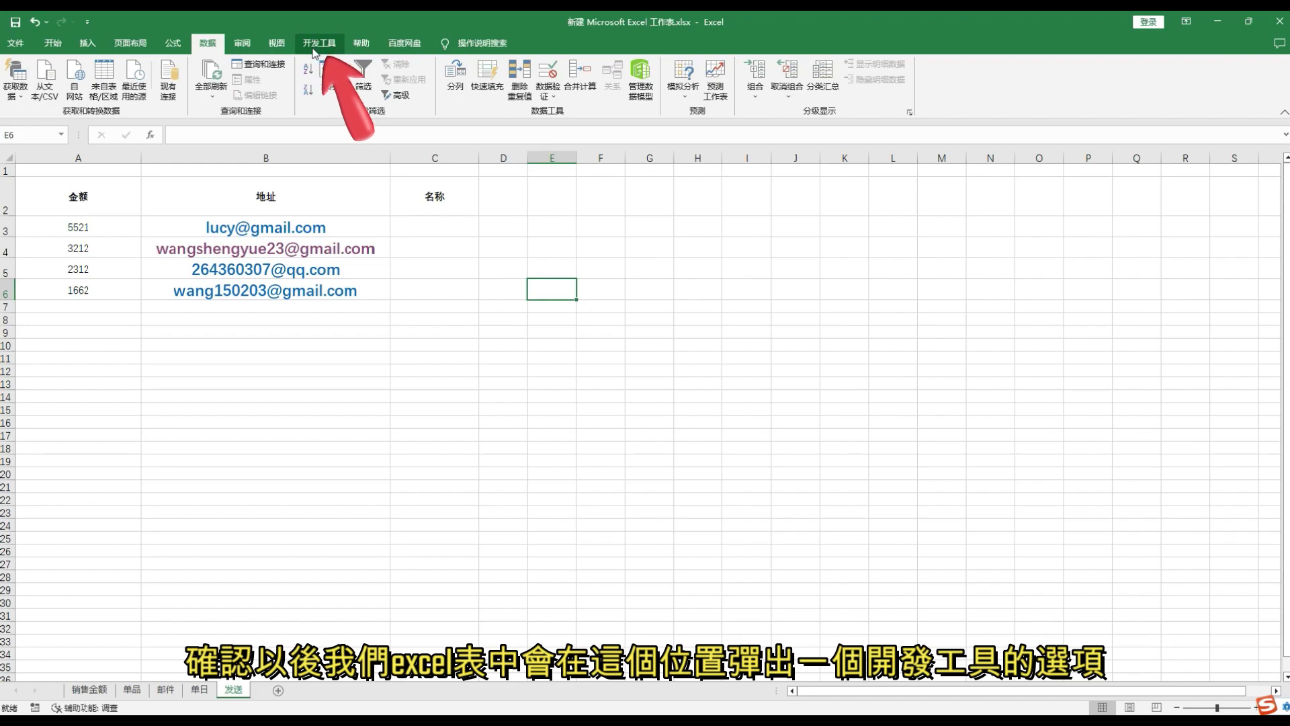
Open the Visual Basic editor from 开发工具 and insert a new module via 插入 > 模块.
left_click(314, 48)
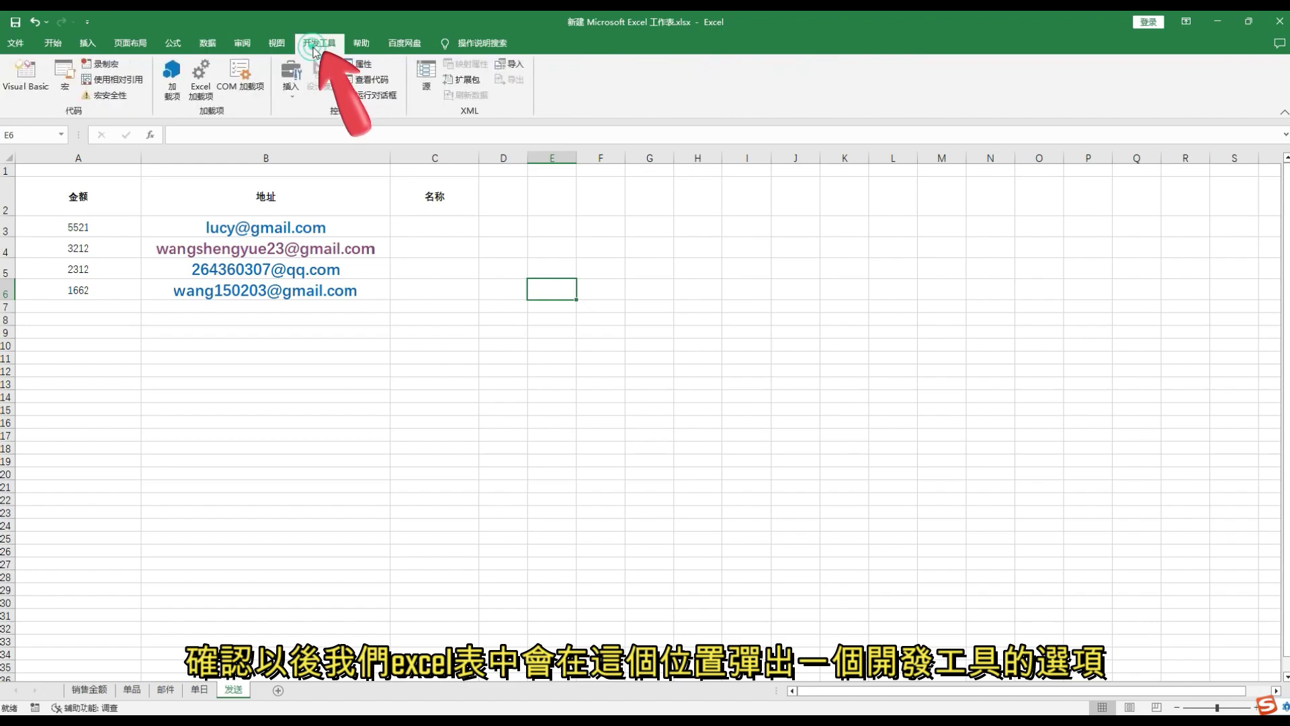
left_click(14, 92)
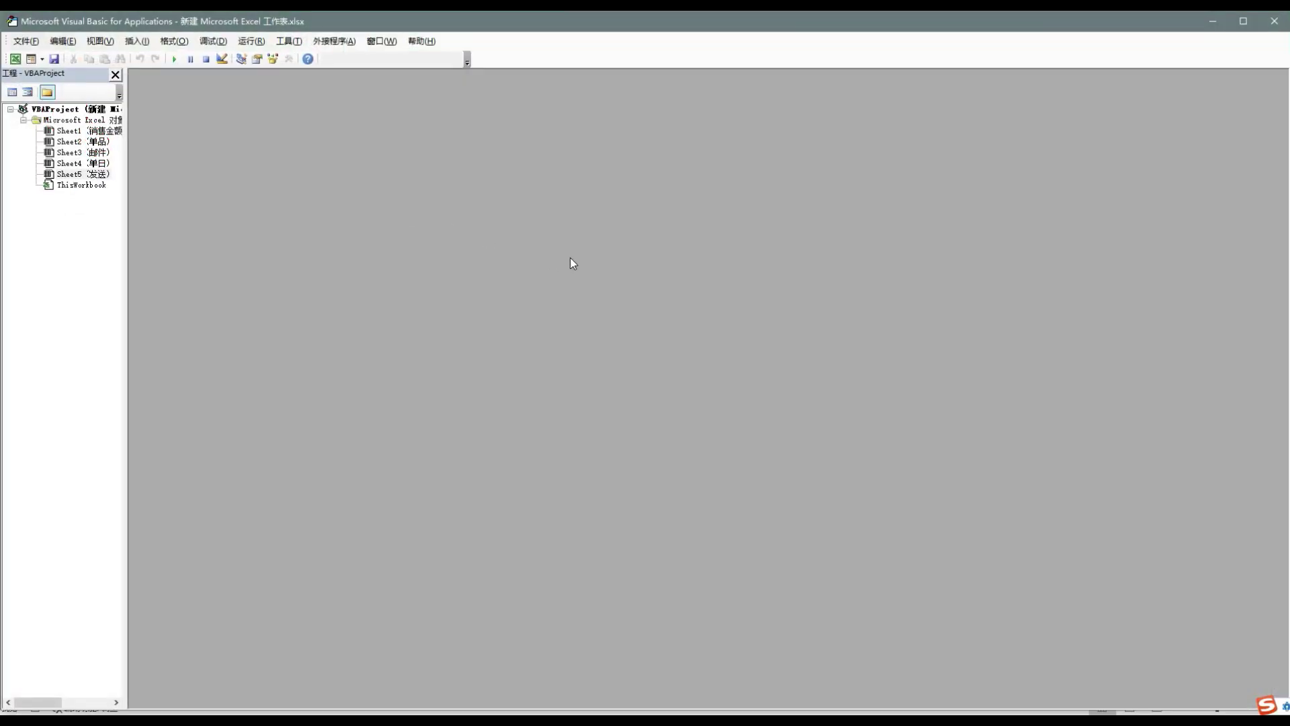
left_click(129, 41)
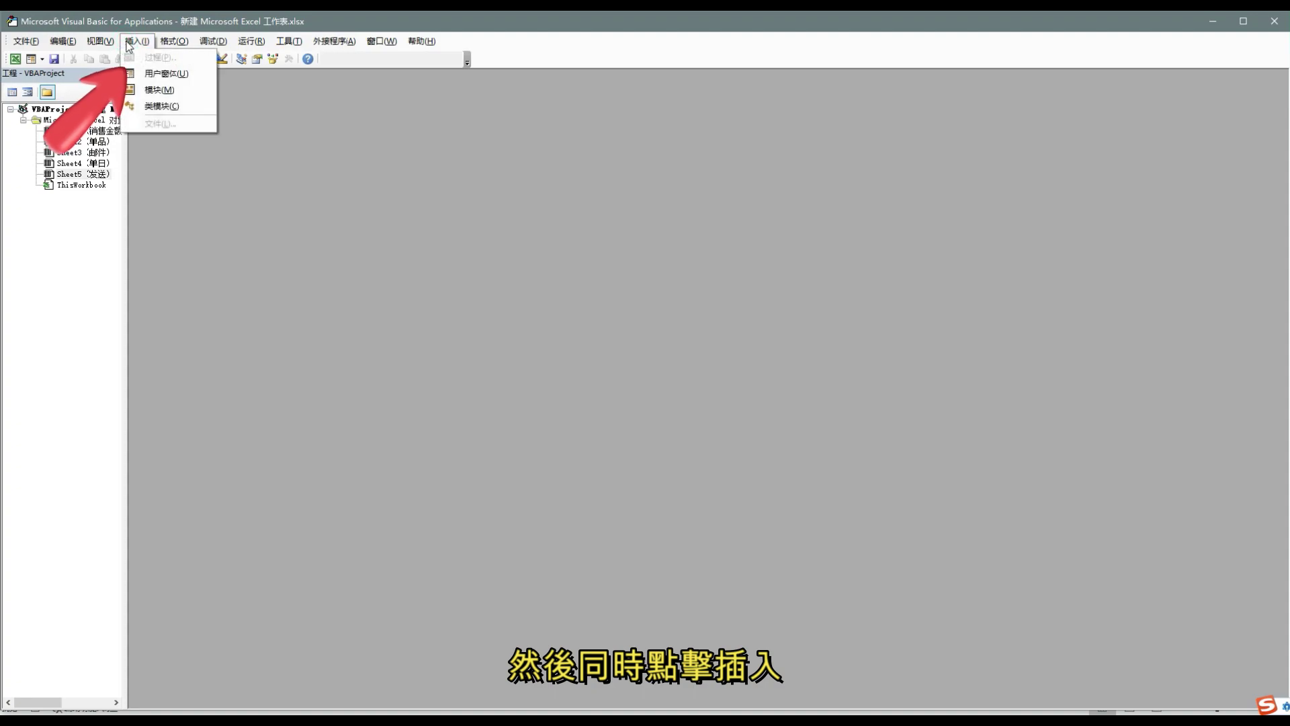
left_click(151, 89)
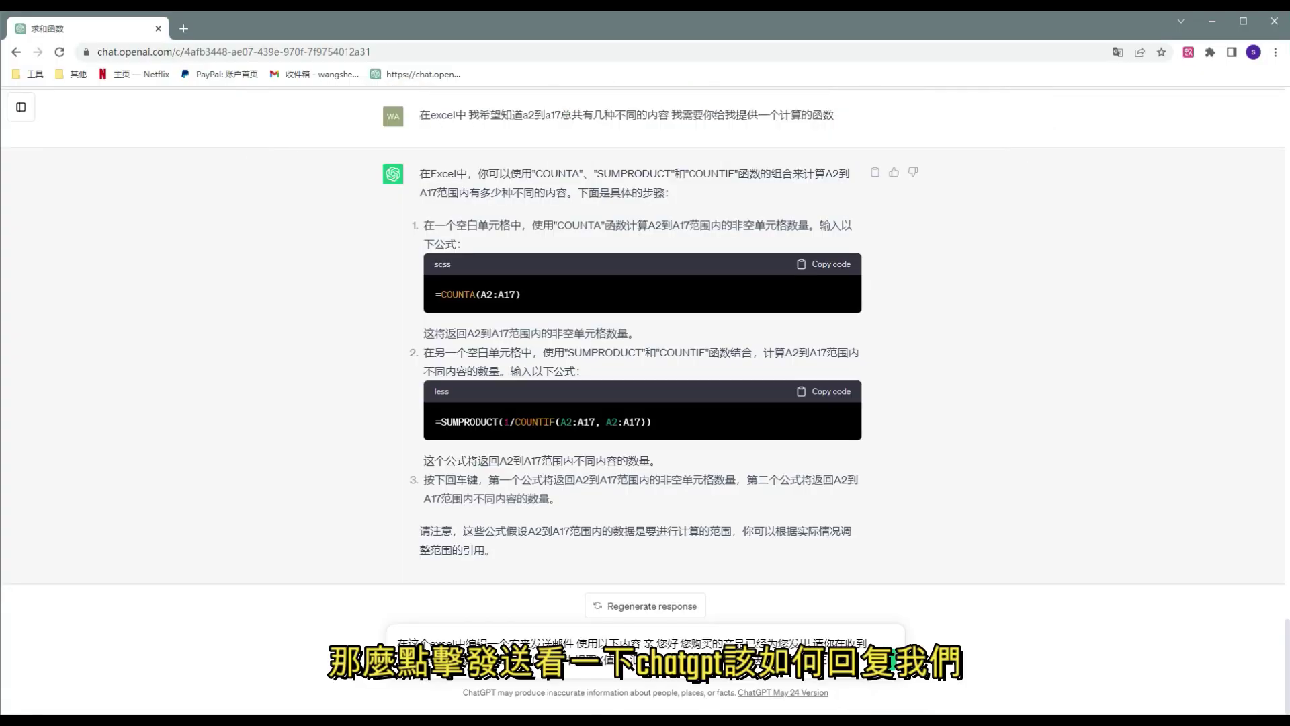
Send the macro request, review the returned VBA 发送邮件 code, and return to the workbook.
left_click(893, 662)
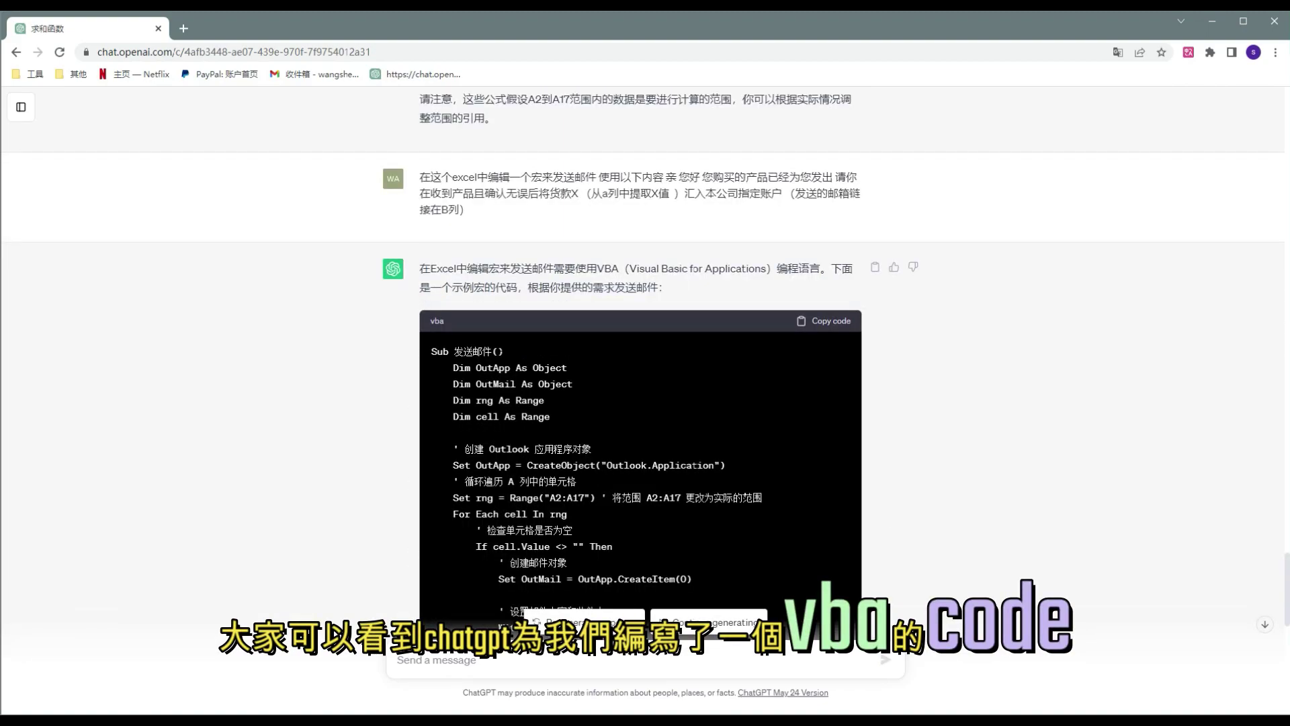
scroll(645, 403, "down", 1)
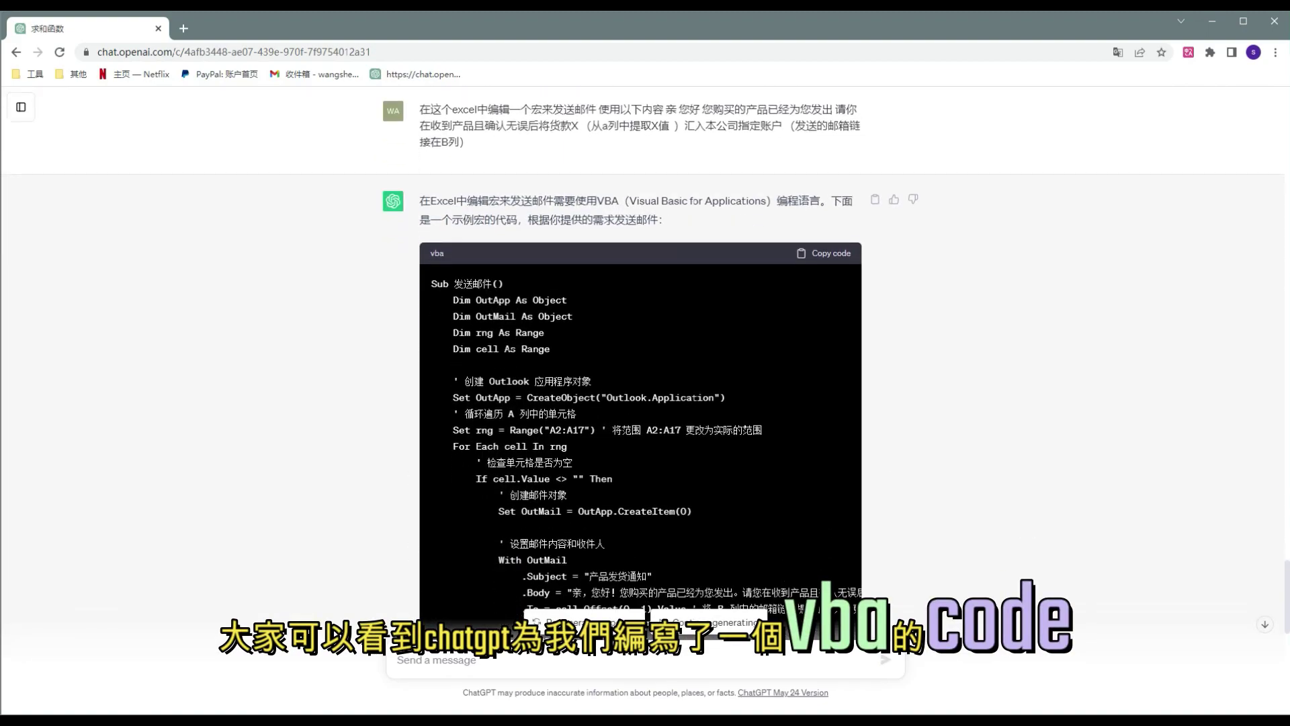
scroll(899, 388, "down", 2)
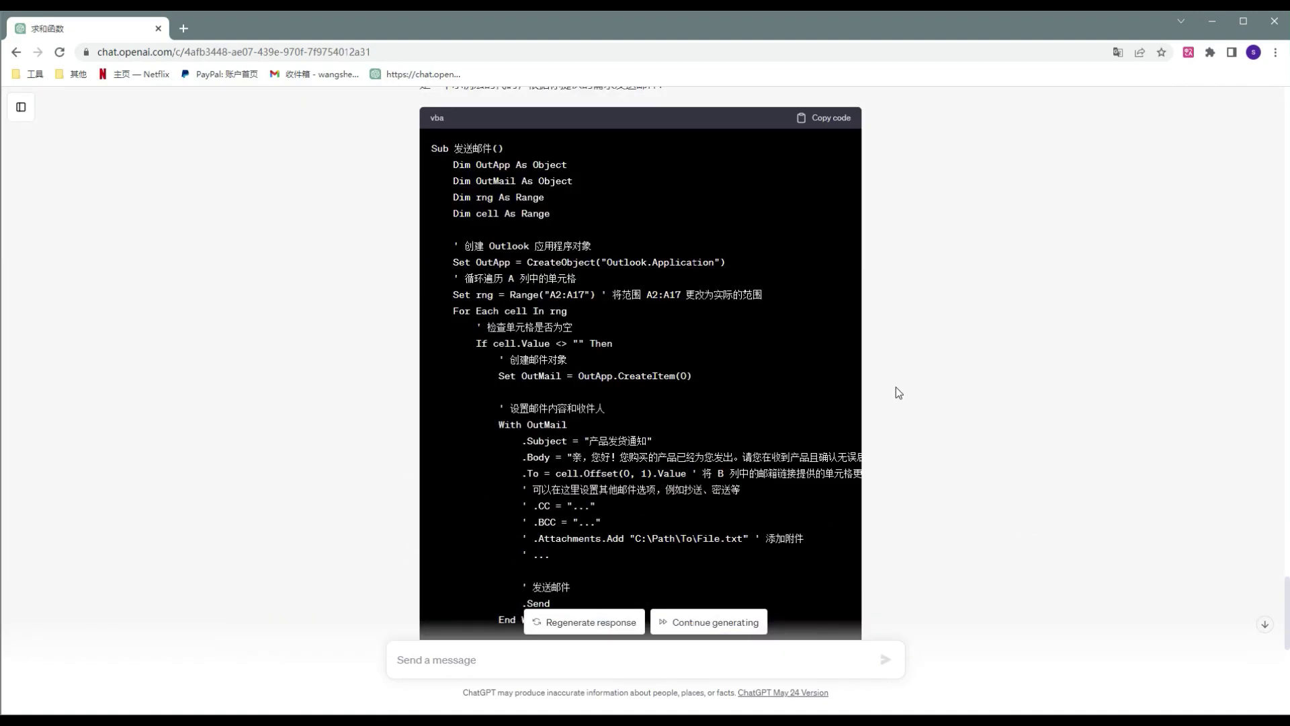
scroll(885, 377, "down", 1)
scroll(825, 342, "down", 1)
scroll(819, 345, "up", 3)
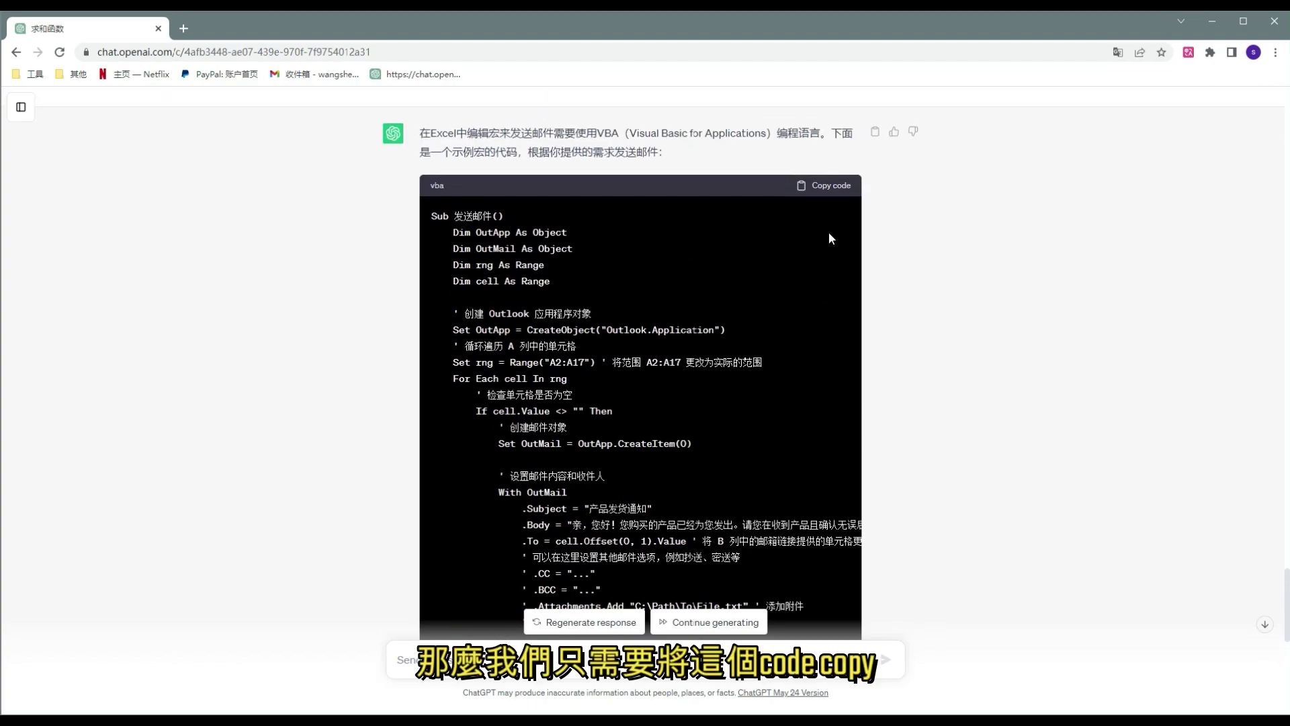
scroll(853, 232, "down", 5)
scroll(865, 395, "down", 4)
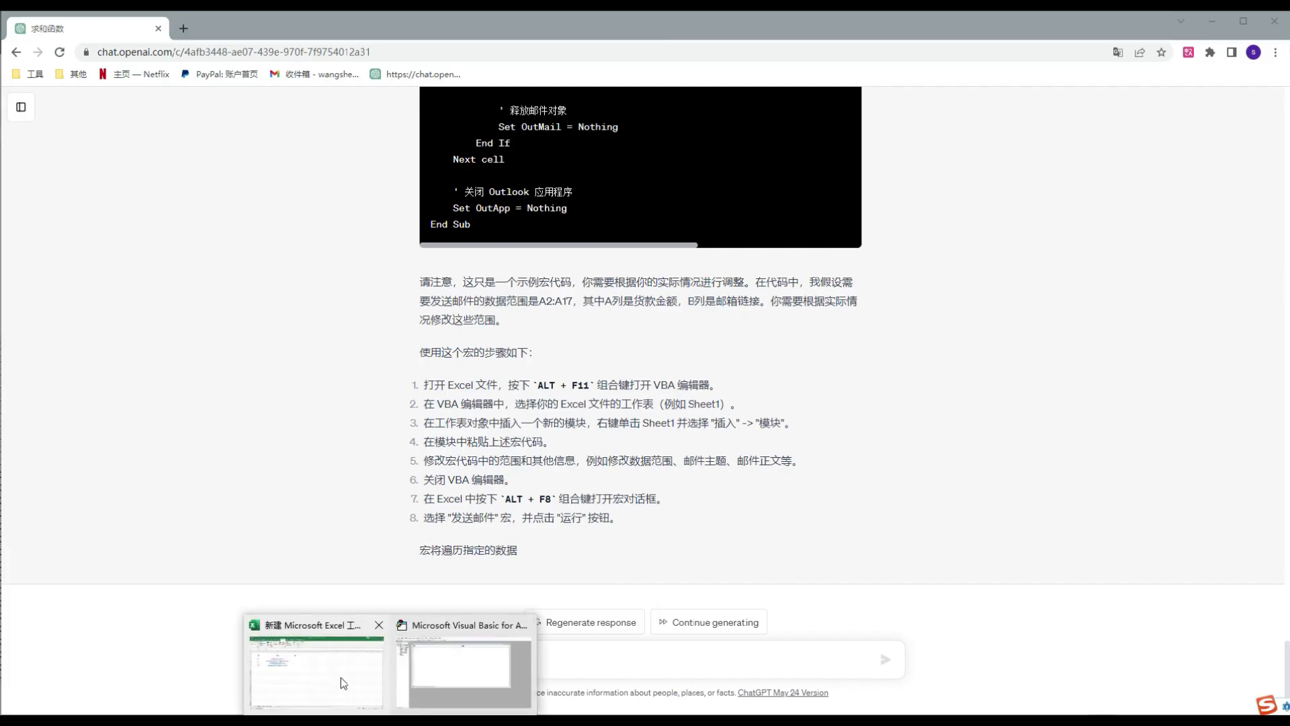
left_click(340, 677)
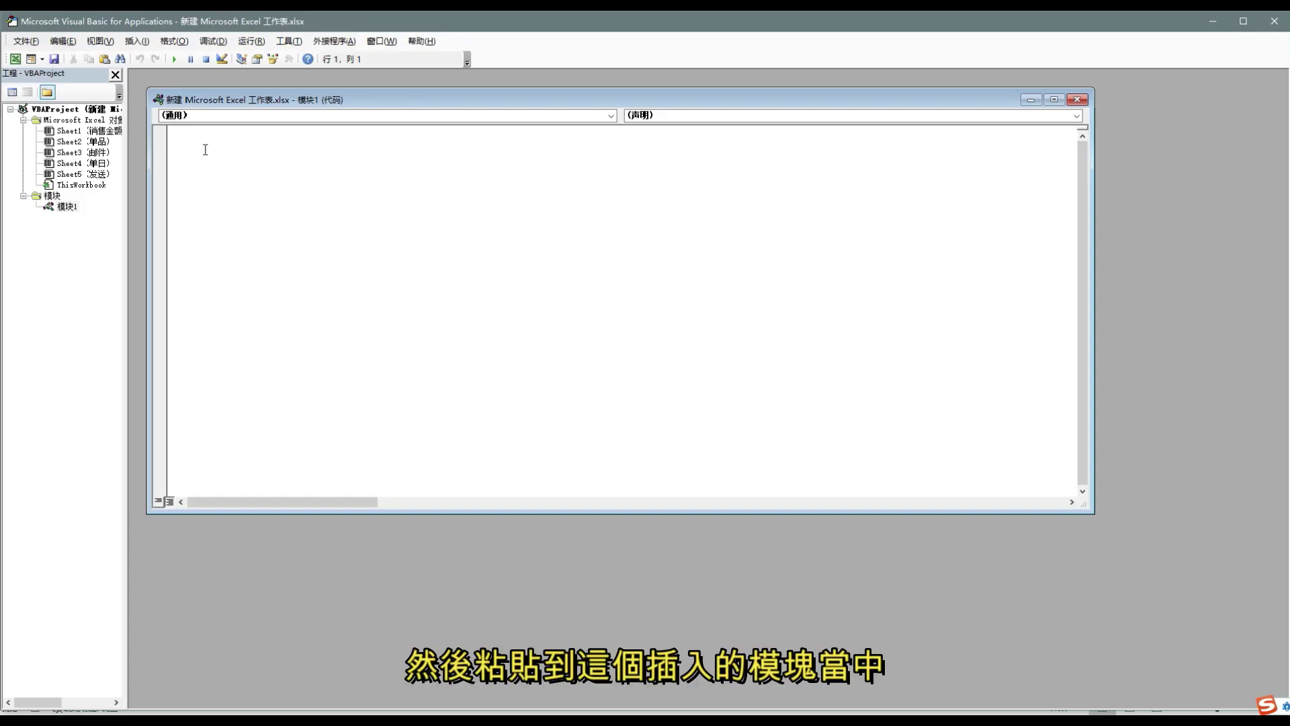
Paste the 发送邮件 macro code into 模块1 and exit the VBA editor back to the 发送 sheet.
right_click(205, 149)
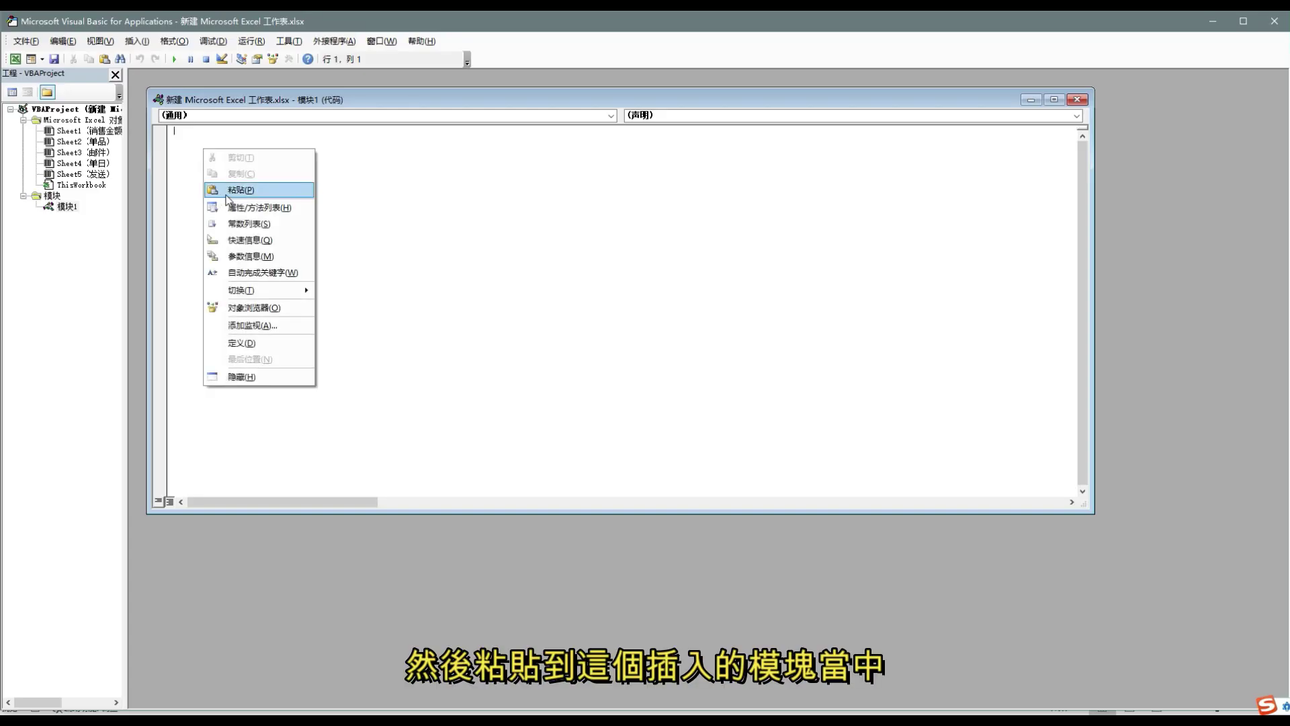
left_click(227, 193)
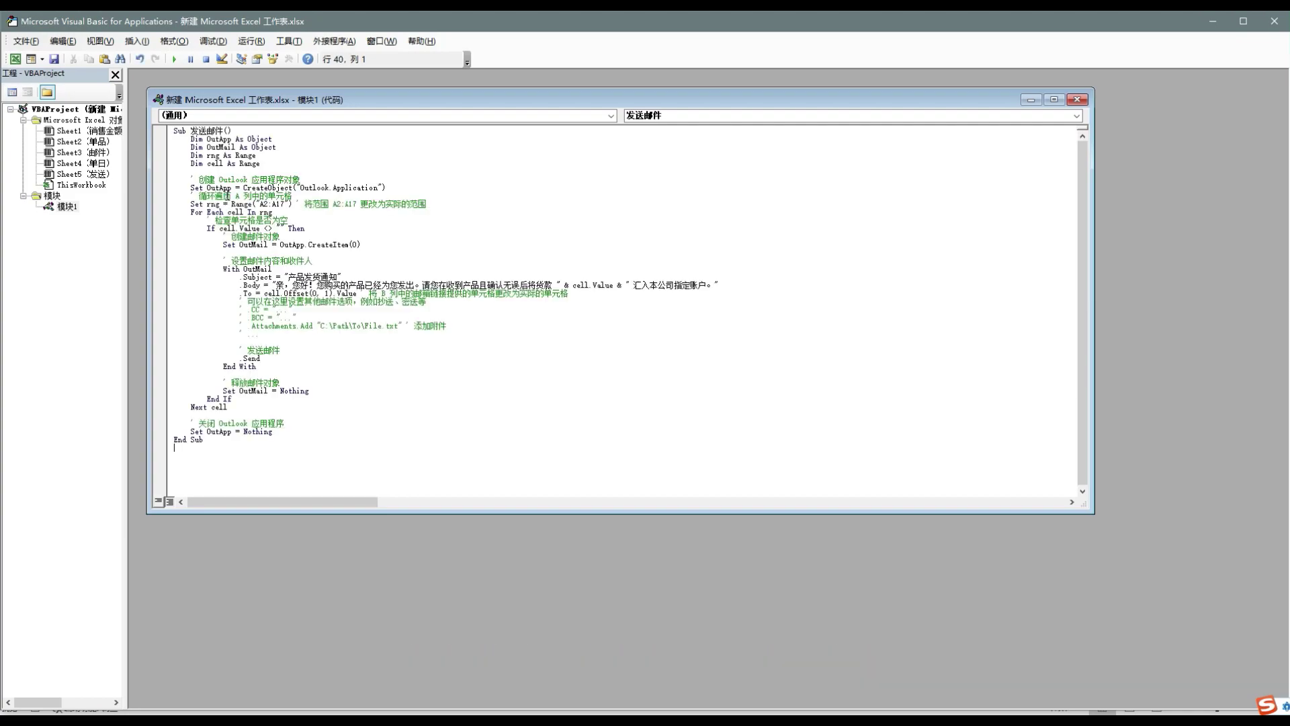
left_click(1075, 100)
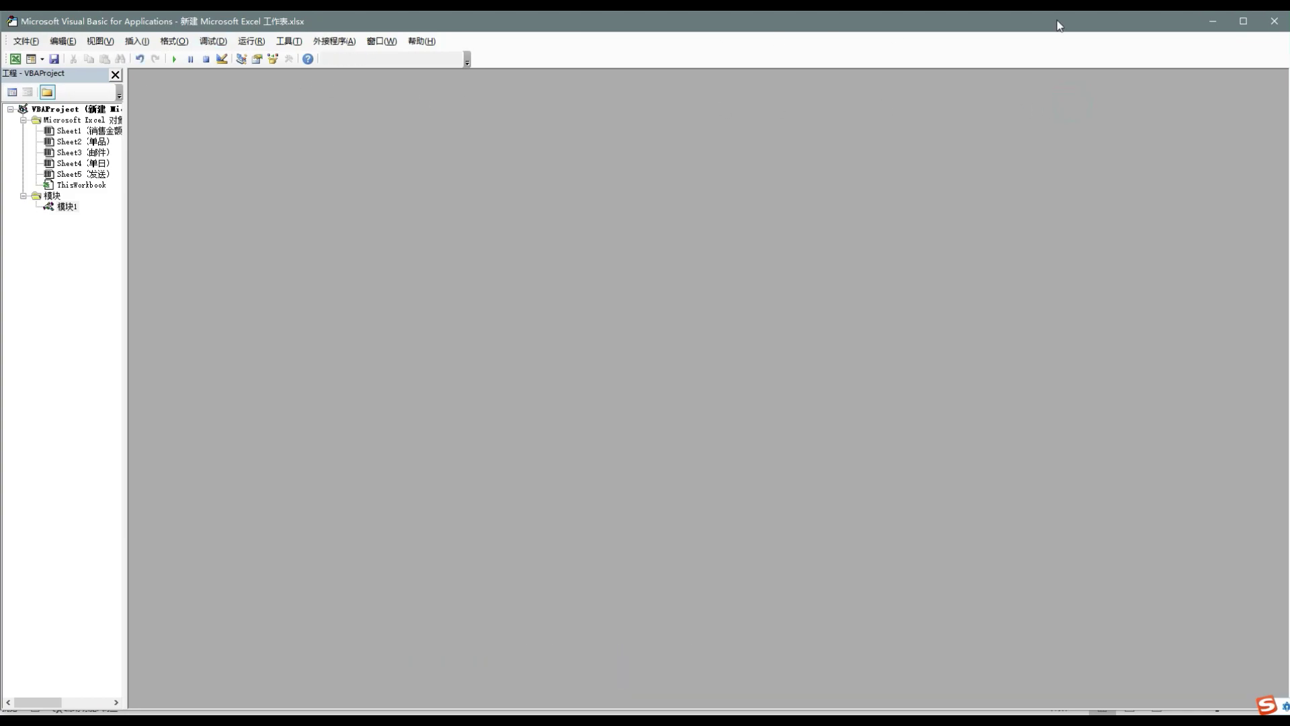
left_click(1272, 34)
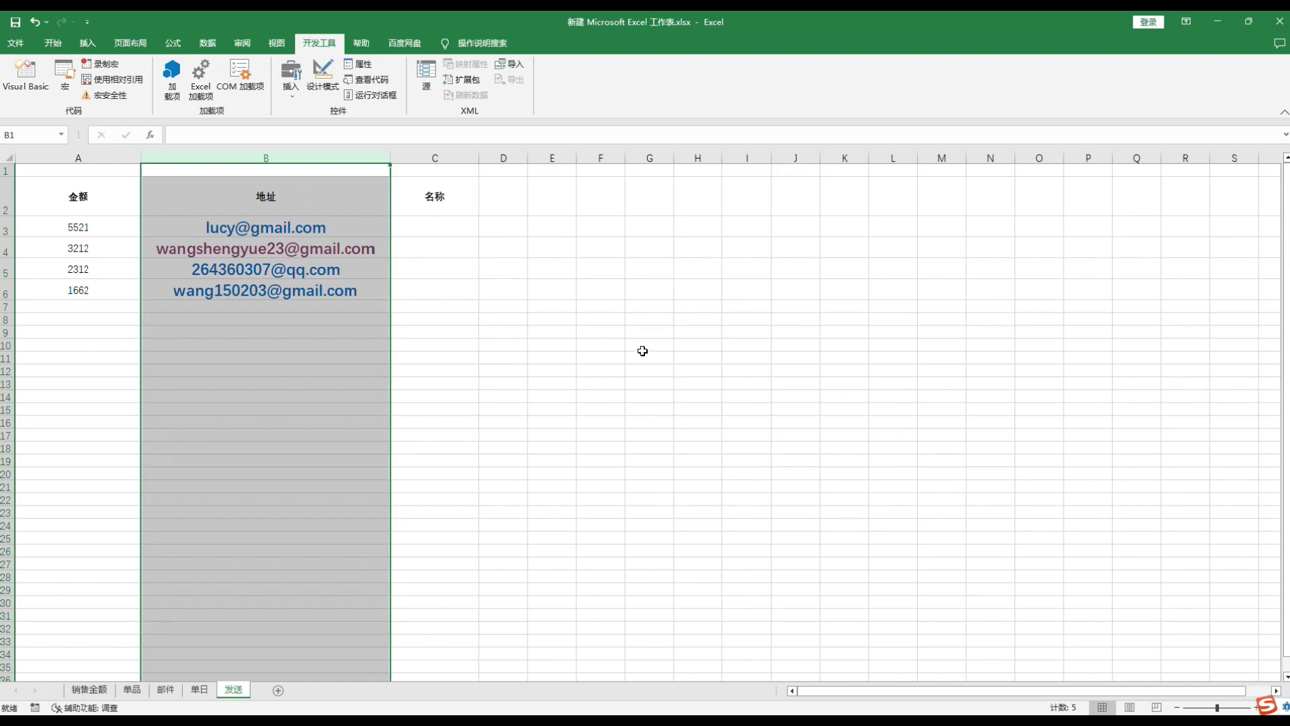
Run the 发送邮件 macro from the 宏 list to send the payment e-mails, then go to Gmail.
left_click(63, 77)
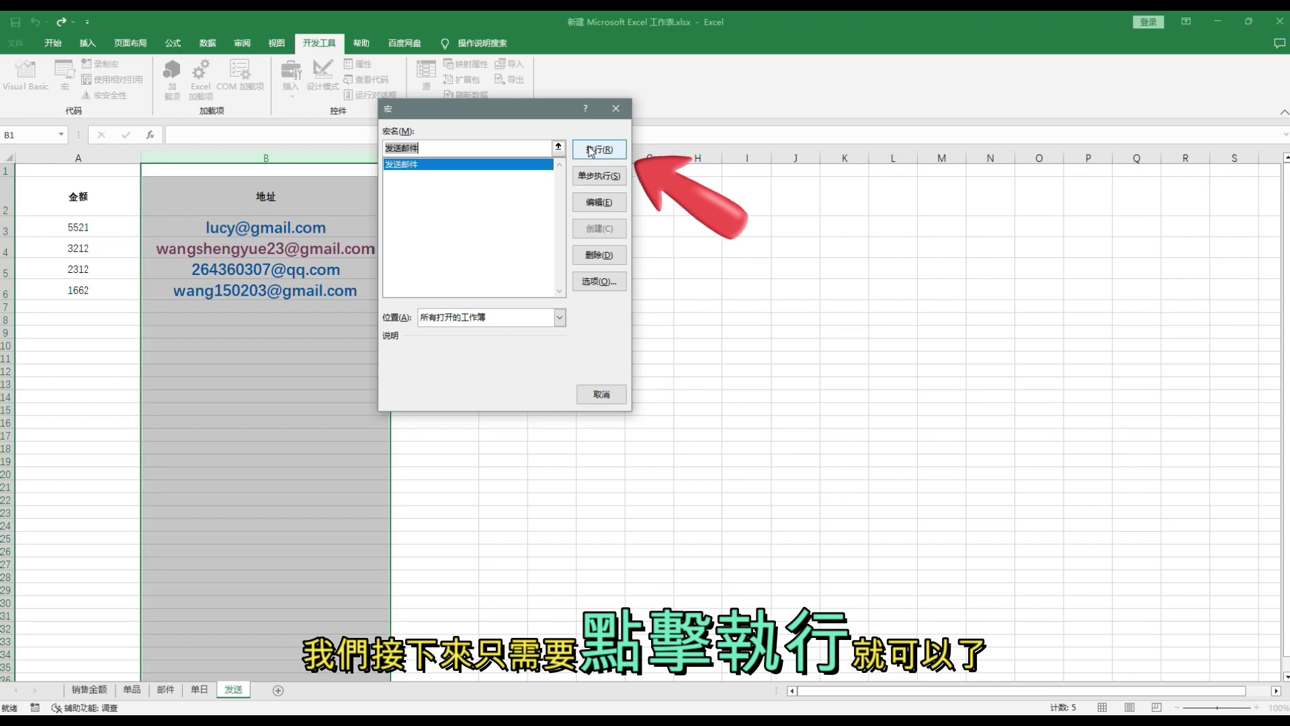
left_click(590, 151)
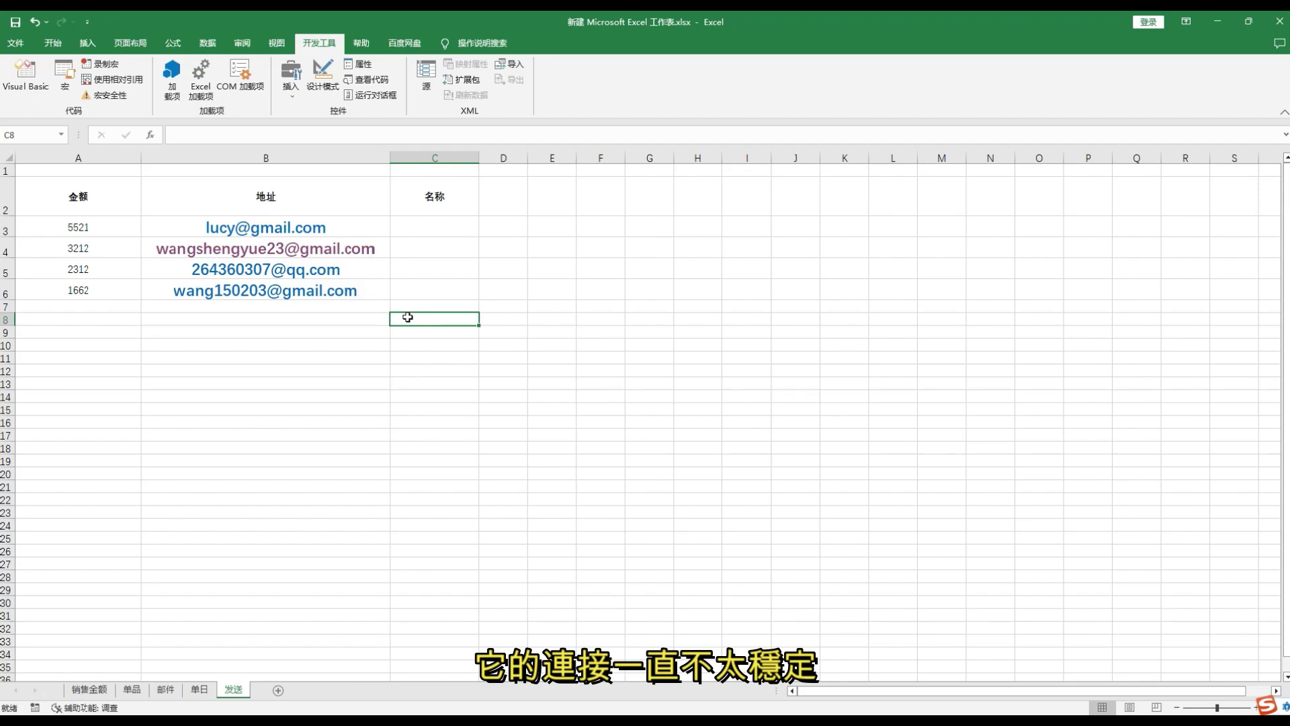
left_click(413, 296)
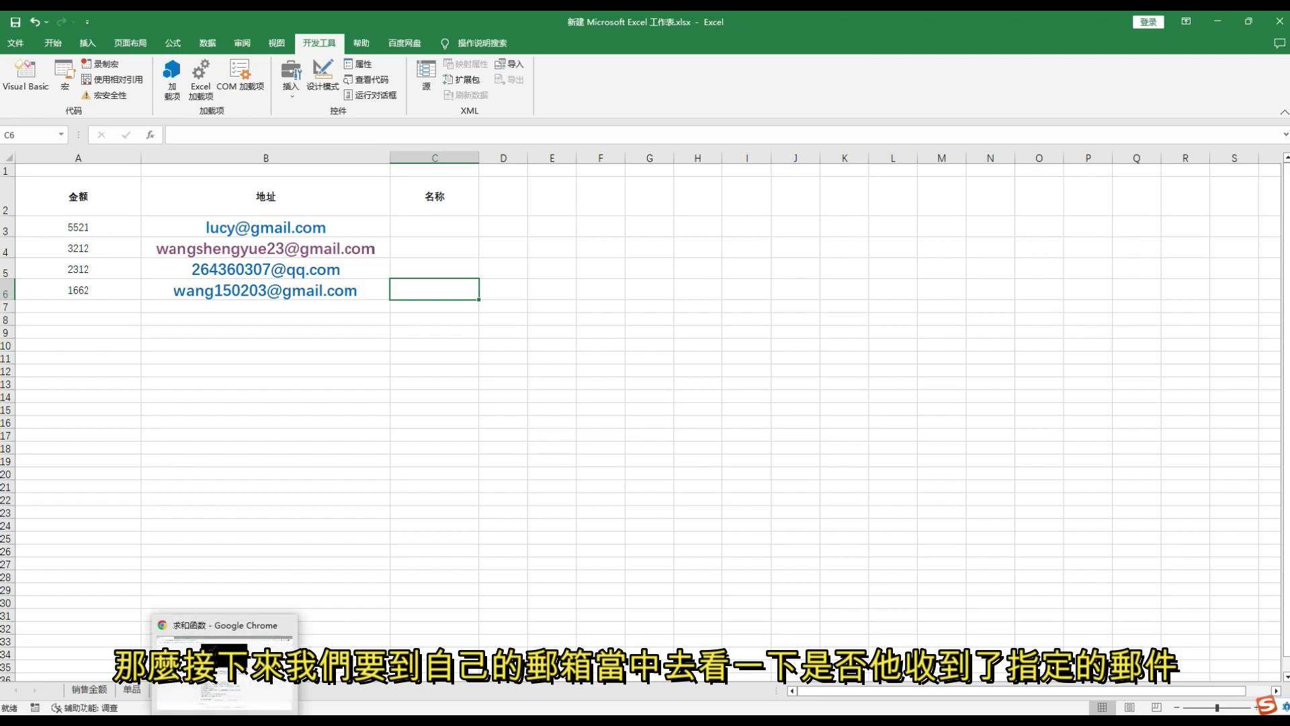
left_click(224, 662)
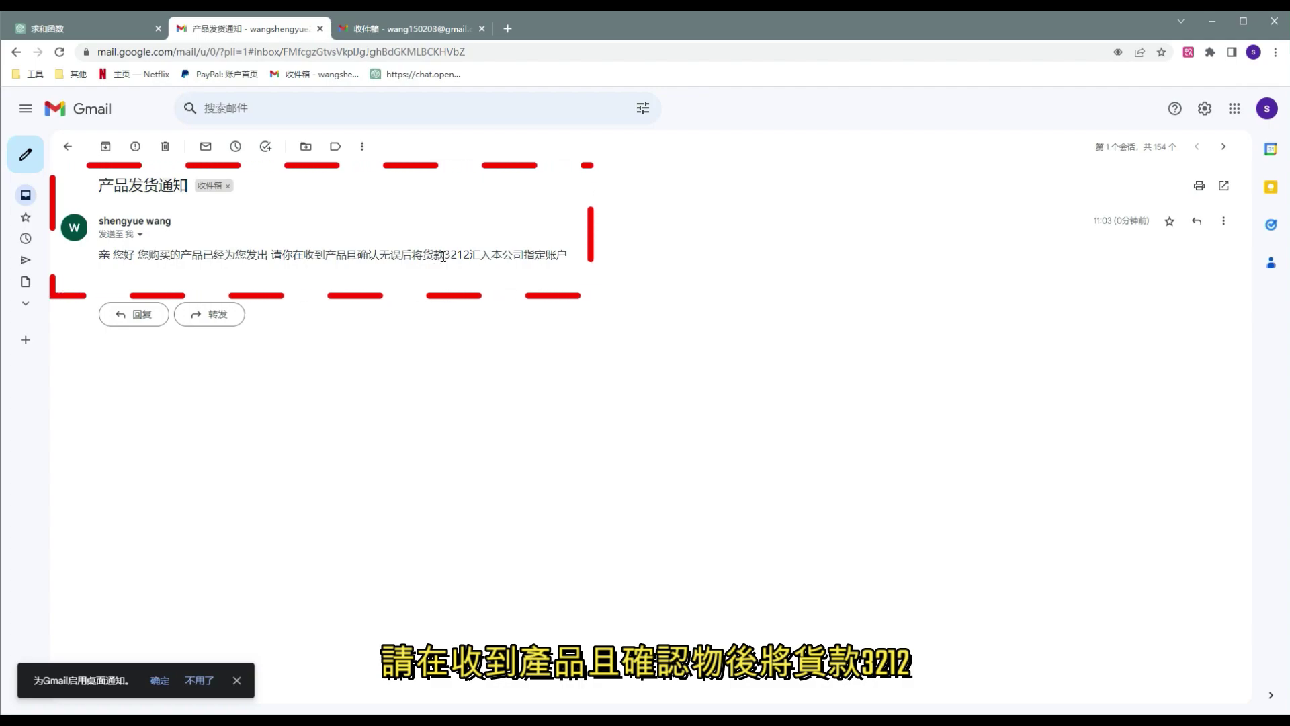
Highlight the 3212 amount in the received 产品发货通知 e-mail body.
left_click_drag(444, 255, 471, 255)
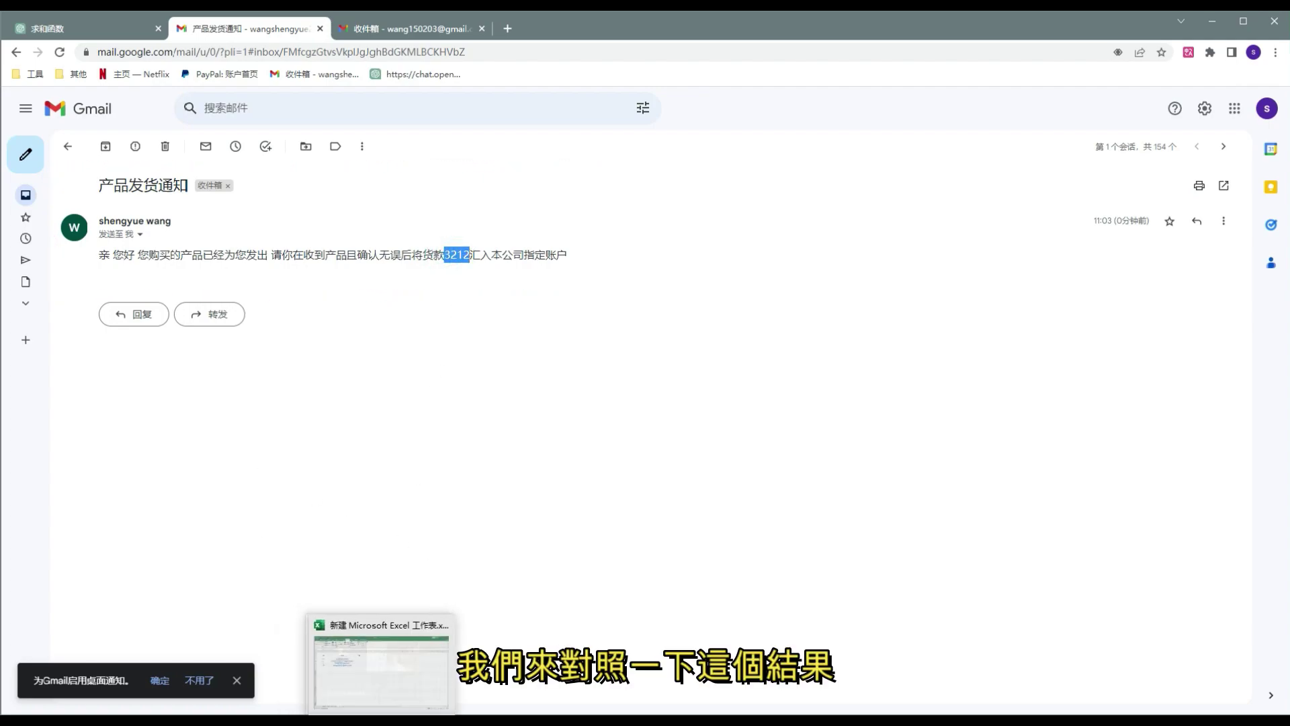
Back in Excel, select cell A4 to compare its 3212 amount with the e-mail.
left_click(386, 655)
left_click(95, 251)
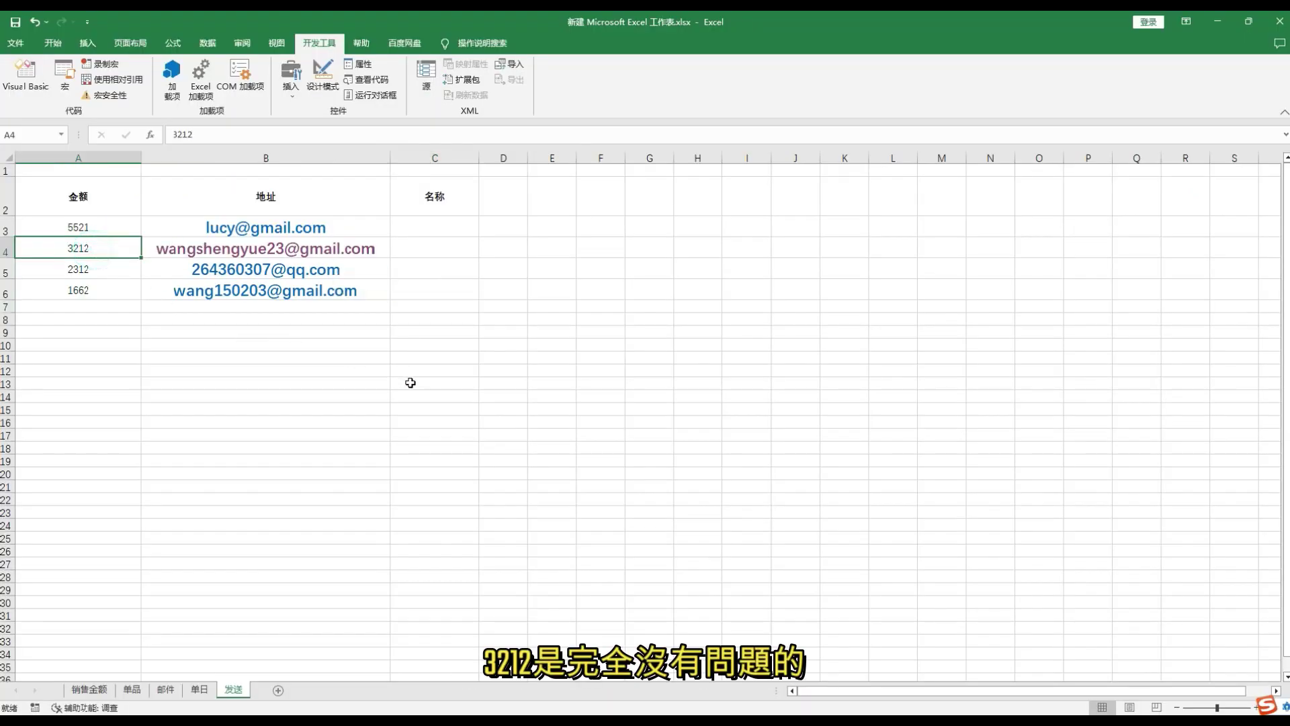